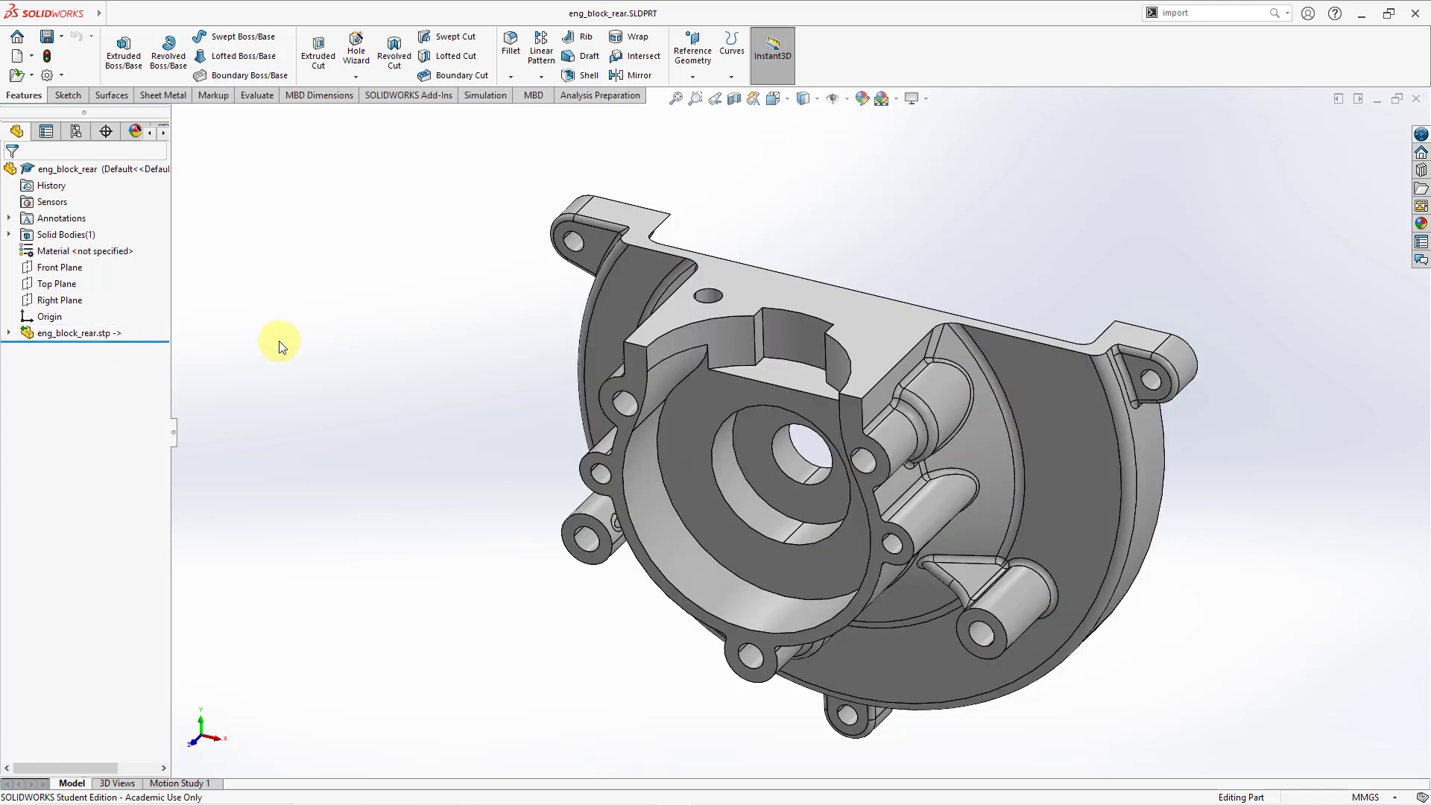
Step: Review the open eng_block_front and cylinder parts, and return to the eng_block_rear part
{"action": "left_click", "coordinate": [113, 15]}
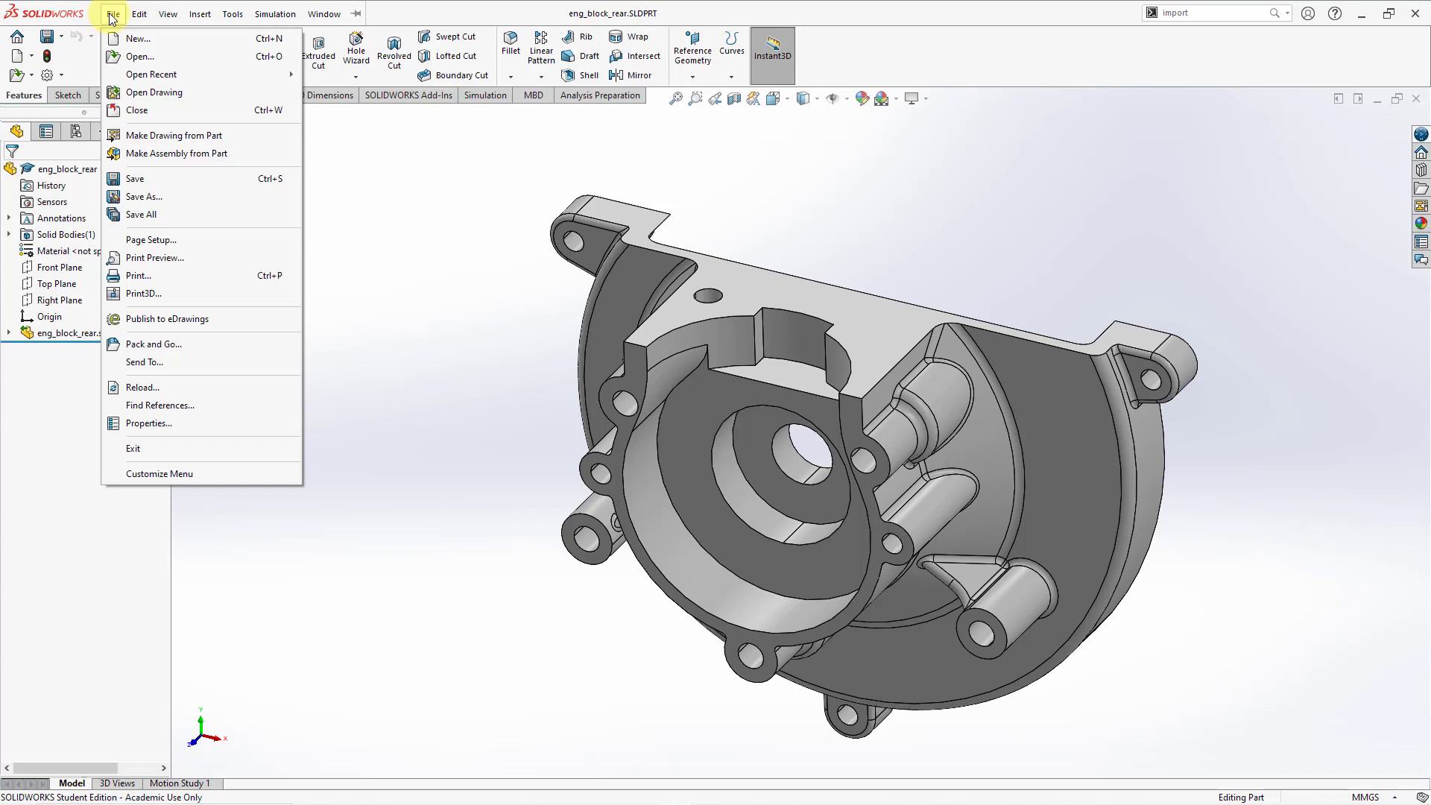
{"action": "left_click", "coordinate": [324, 13]}
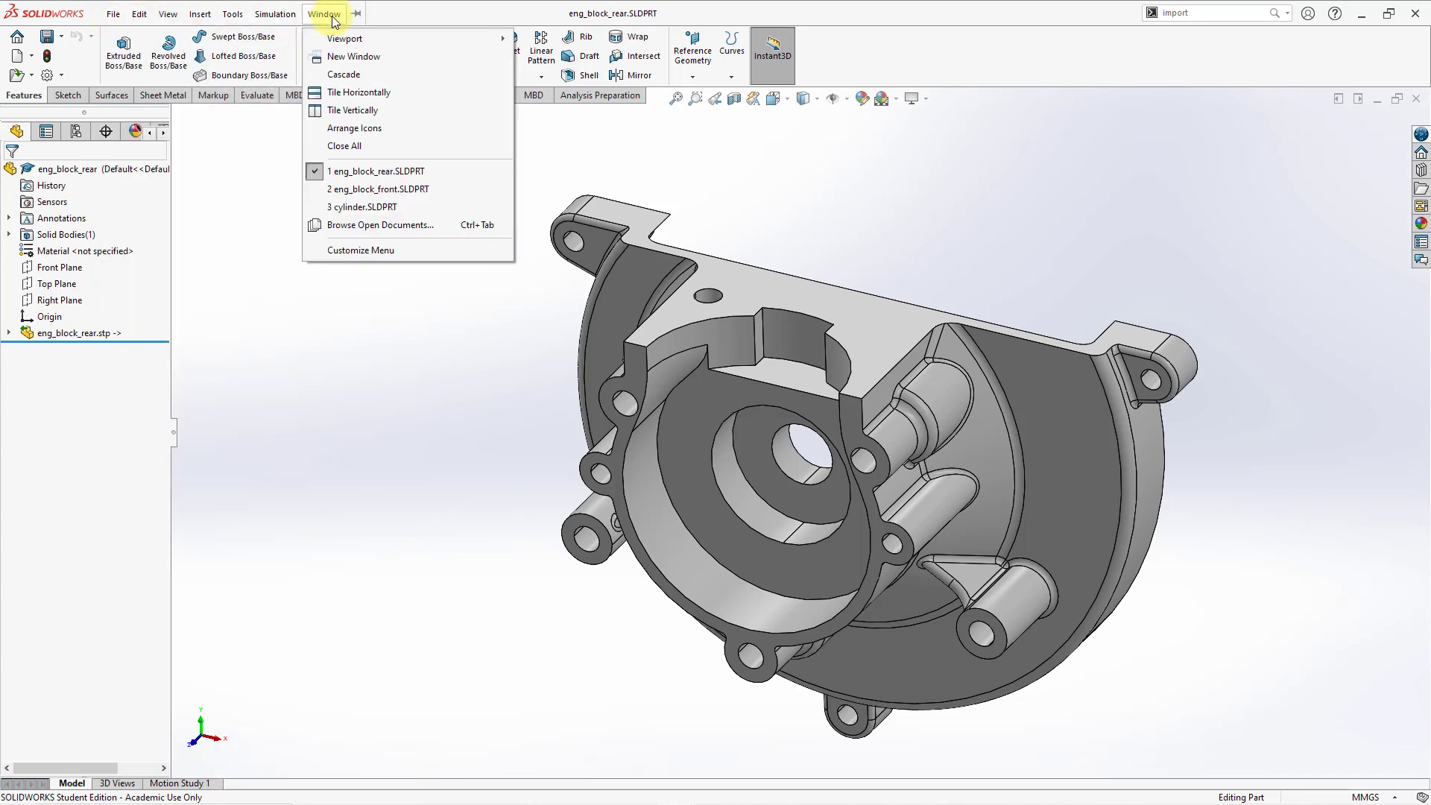
{"action": "left_click", "coordinate": [373, 195]}
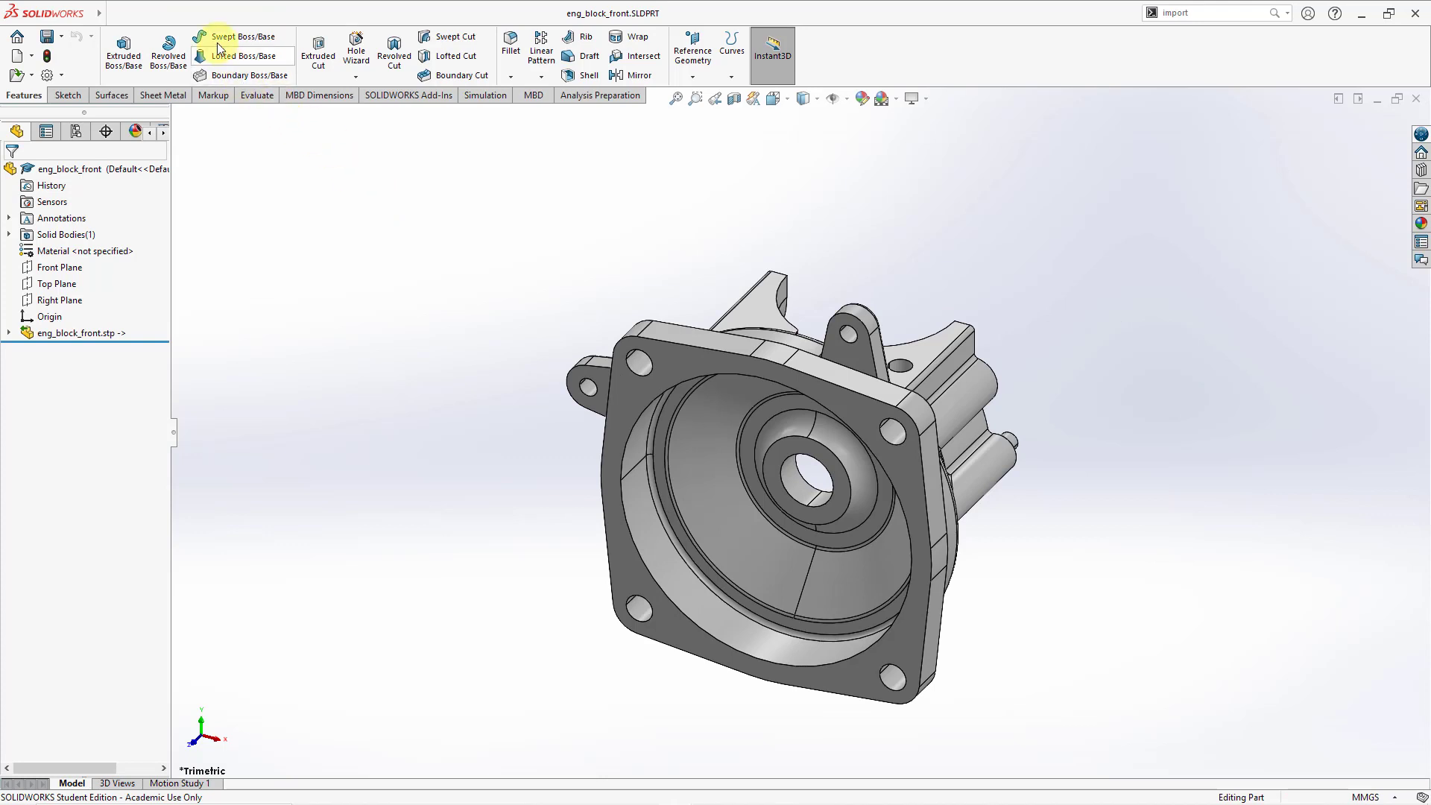
{"action": "mouse_move", "coordinate": [96, 13]}
{"action": "left_click", "coordinate": [275, 13]}
{"action": "mouse_move", "coordinate": [313, 16]}
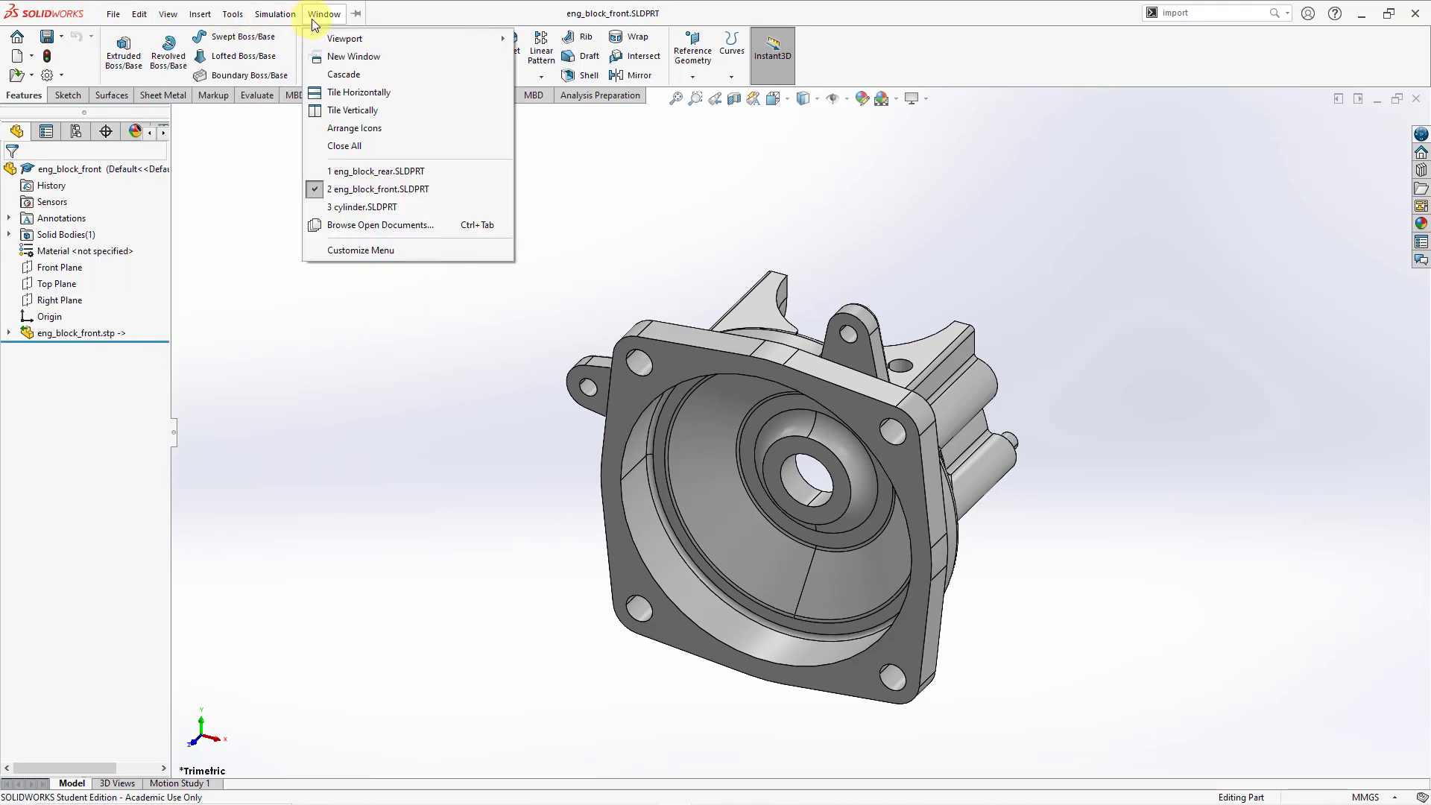
{"action": "left_click", "coordinate": [332, 207]}
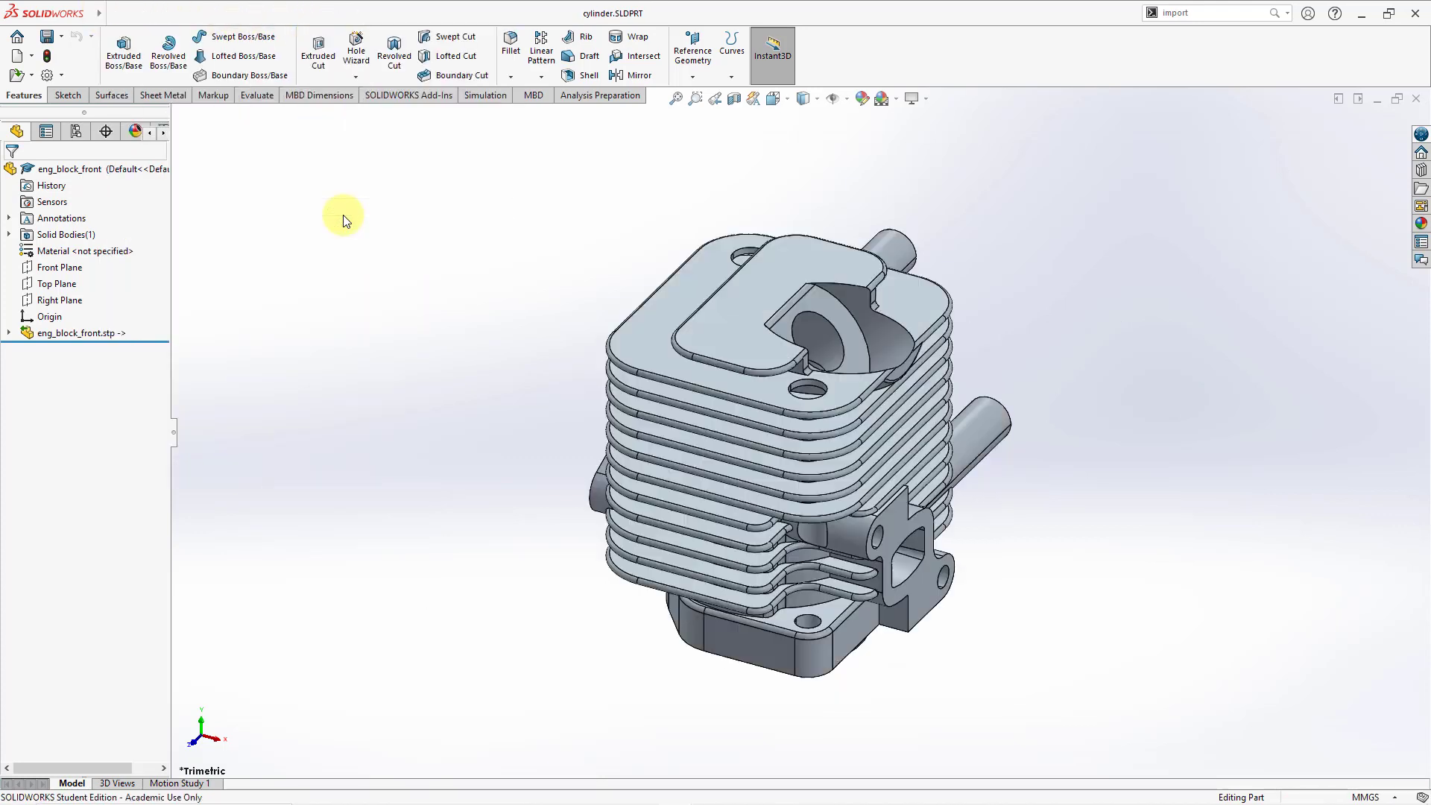
{"action": "mouse_move", "coordinate": [108, 18]}
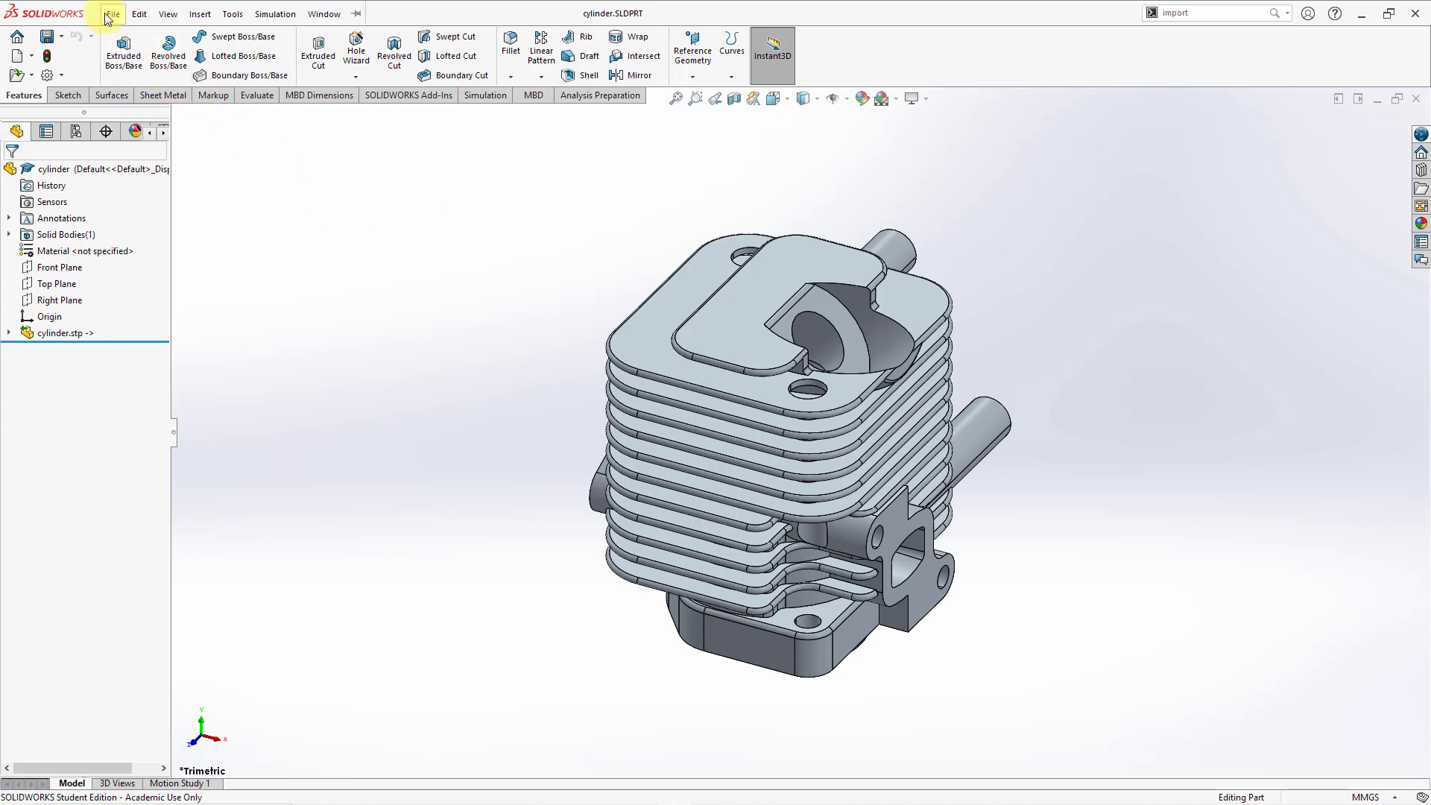
{"action": "left_click", "coordinate": [323, 14]}
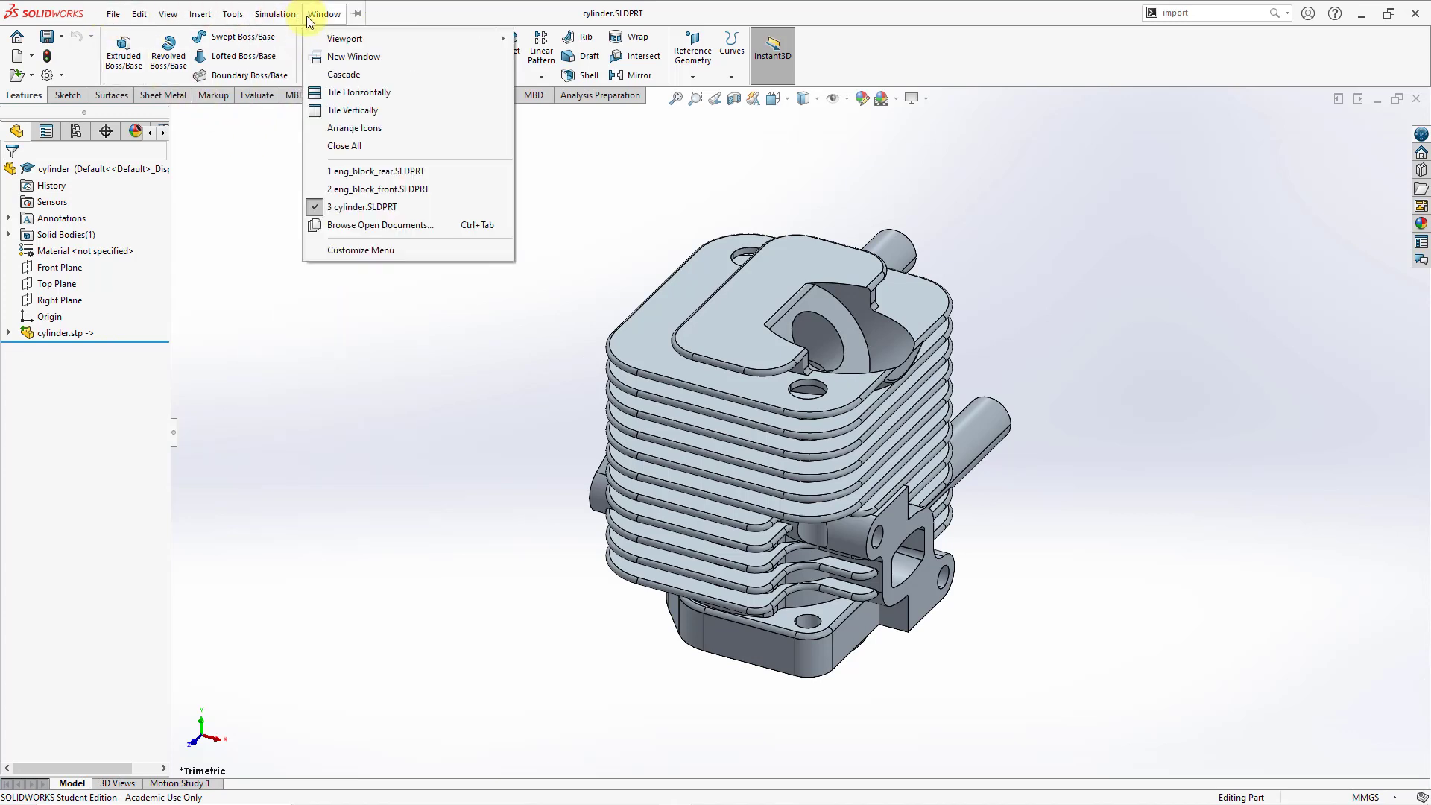
{"action": "left_click", "coordinate": [346, 173]}
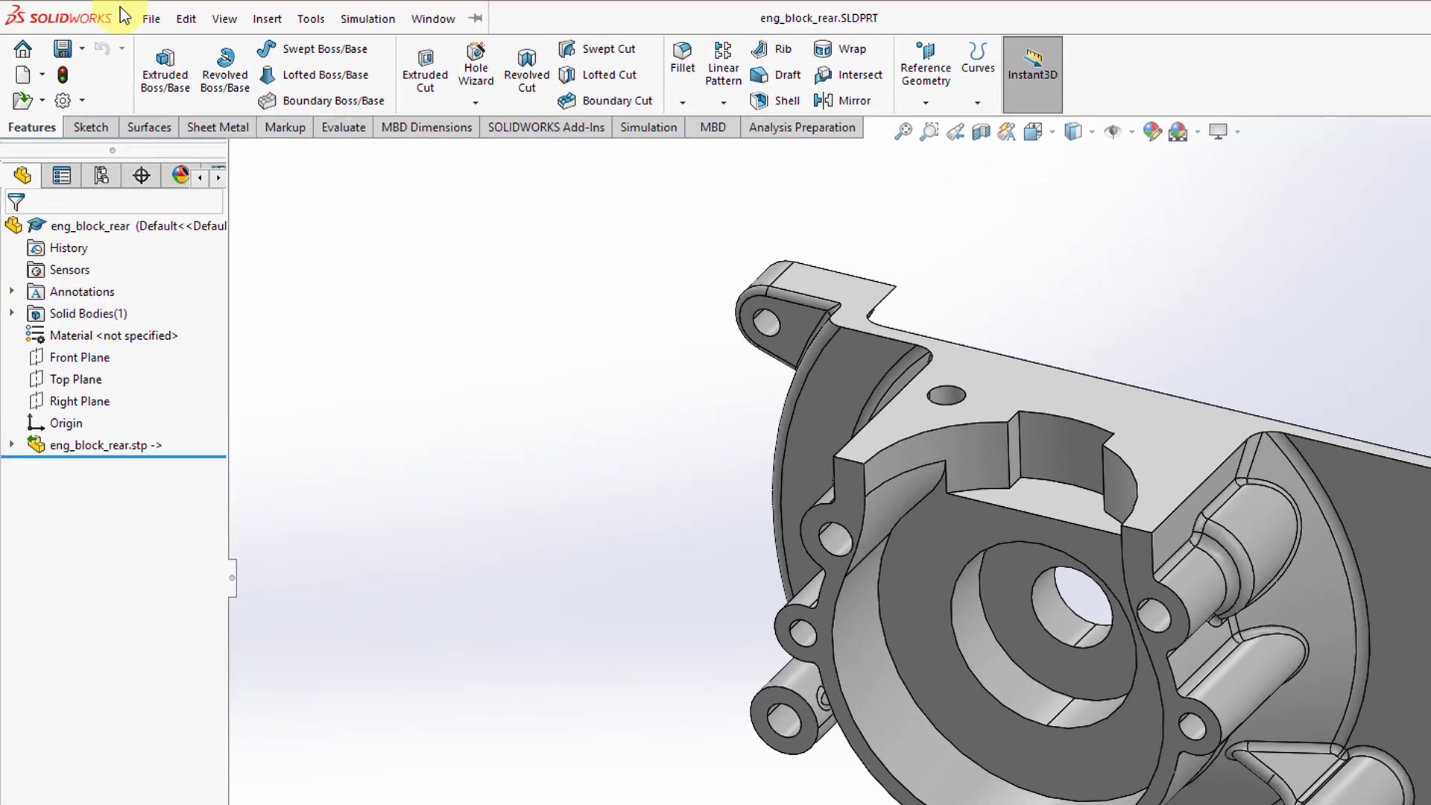
Step: Create a new assembly from eng_block_rear, place that part as the first component, and widen the feature tree
{"action": "left_click", "coordinate": [115, 13]}
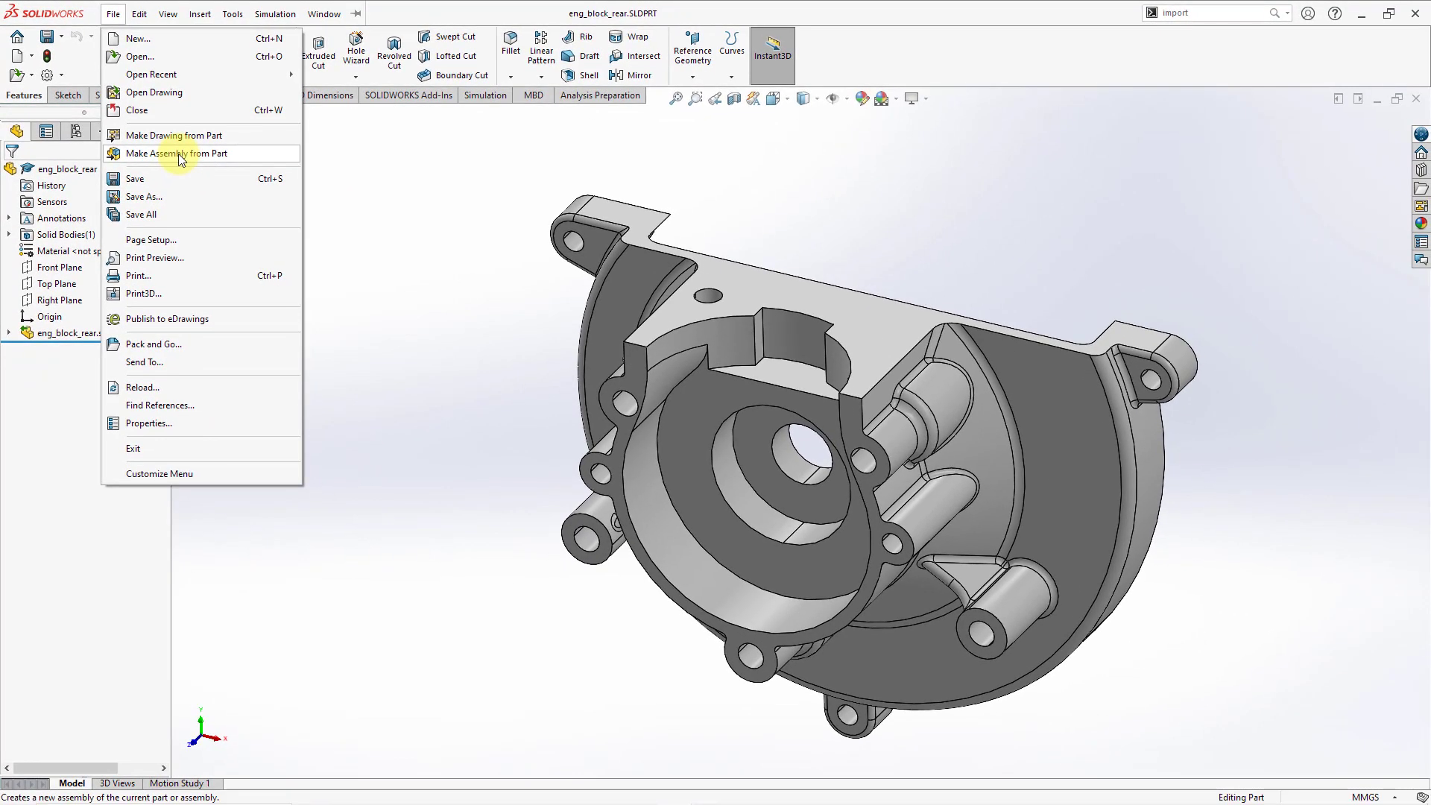
{"action": "left_click", "coordinate": [284, 248]}
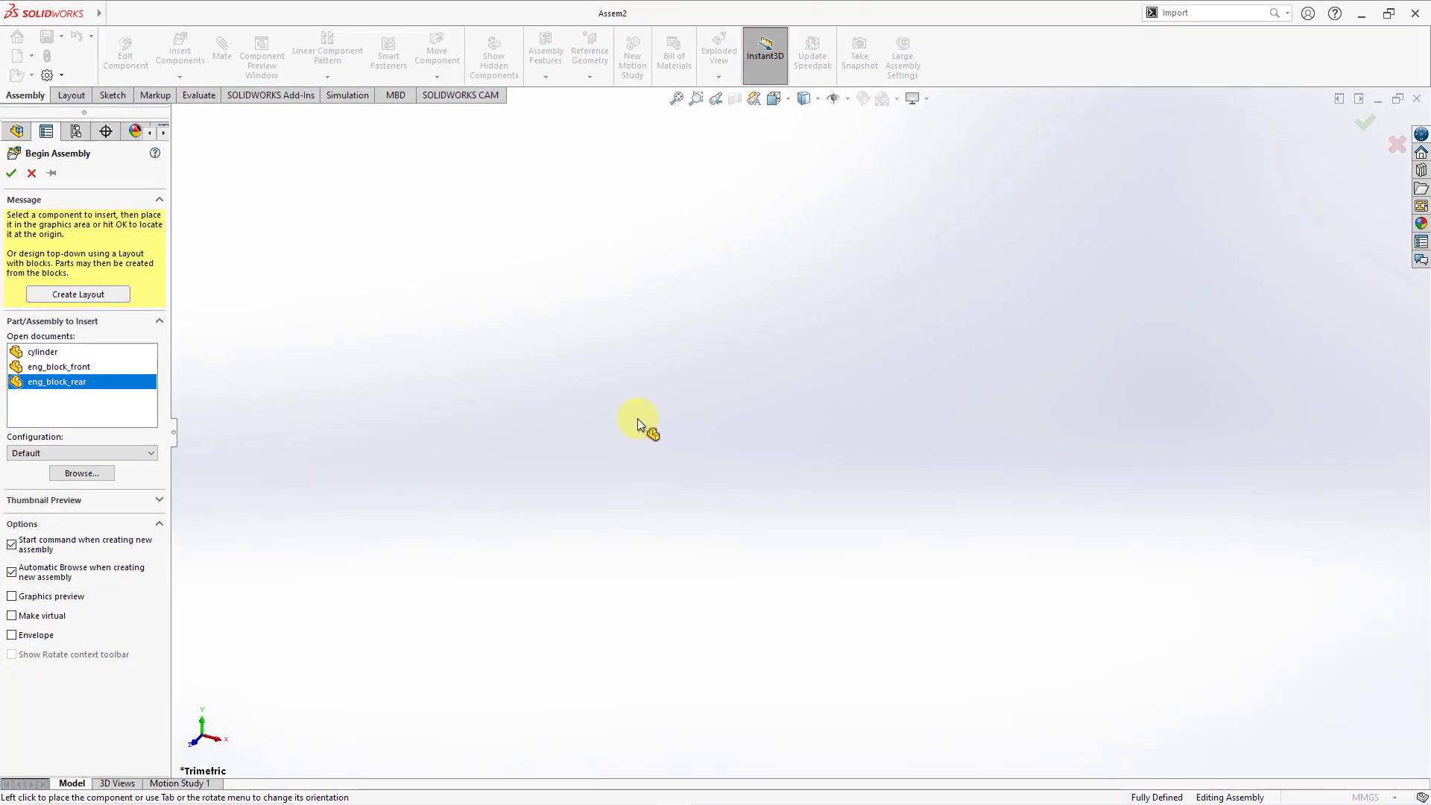
{"action": "left_click", "coordinate": [502, 428]}
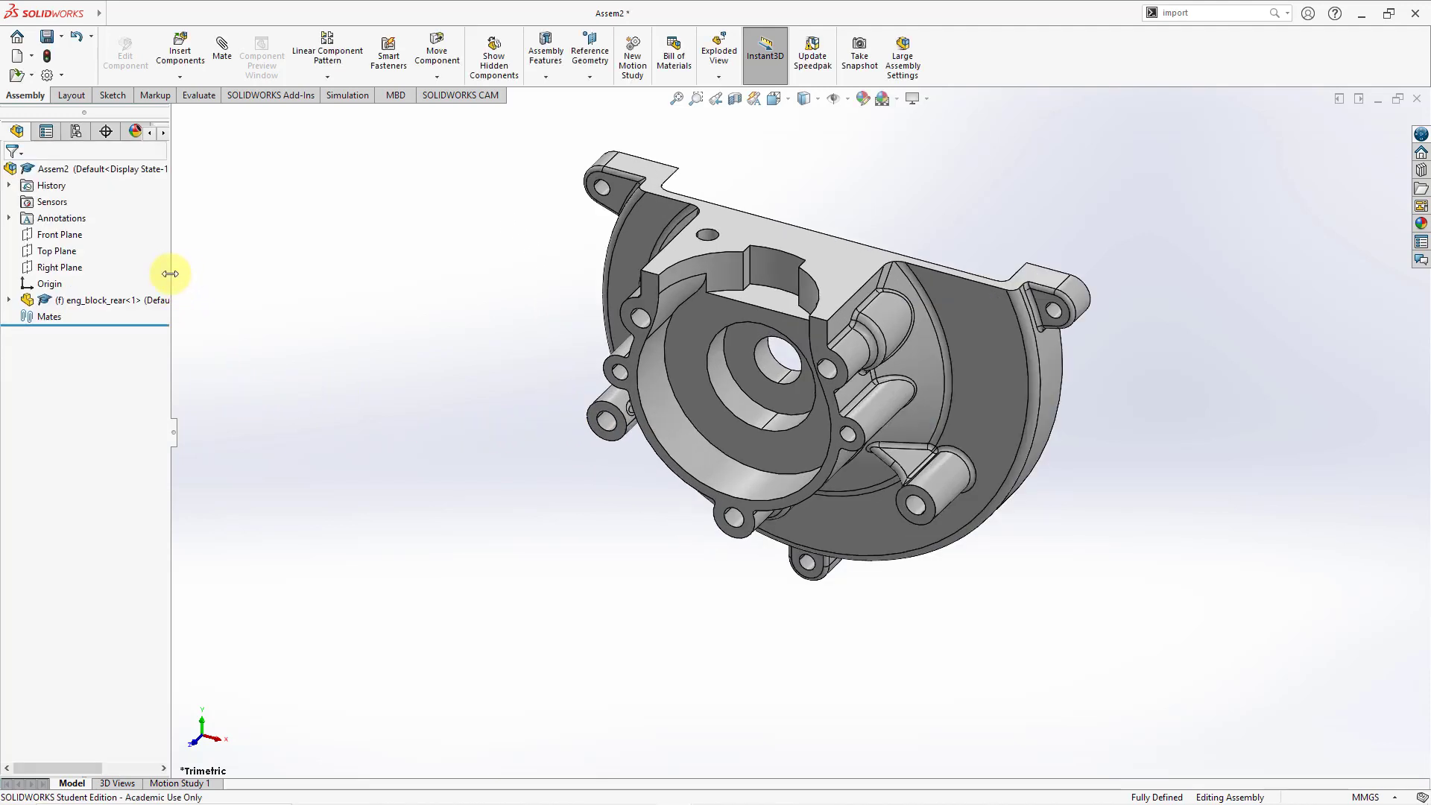
{"action": "left_click_drag", "start_coordinate": [171, 273], "coordinate": [224, 272]}
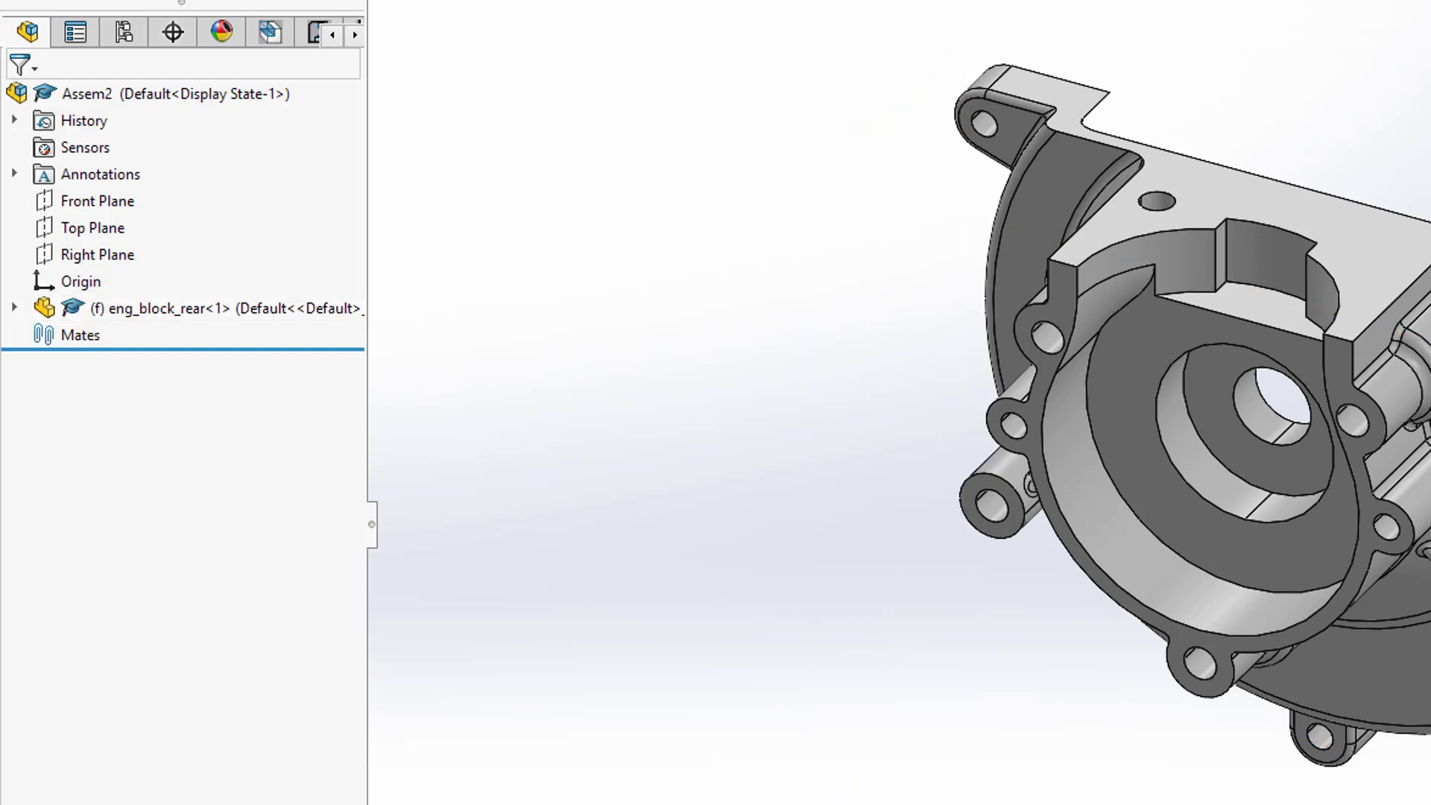
Step: Insert the cylinder part into the assembly, placing it beside the rear engine block
{"action": "scroll", "coordinate": [1357, 536], "scroll_direction": "up", "scroll_amount": 3}
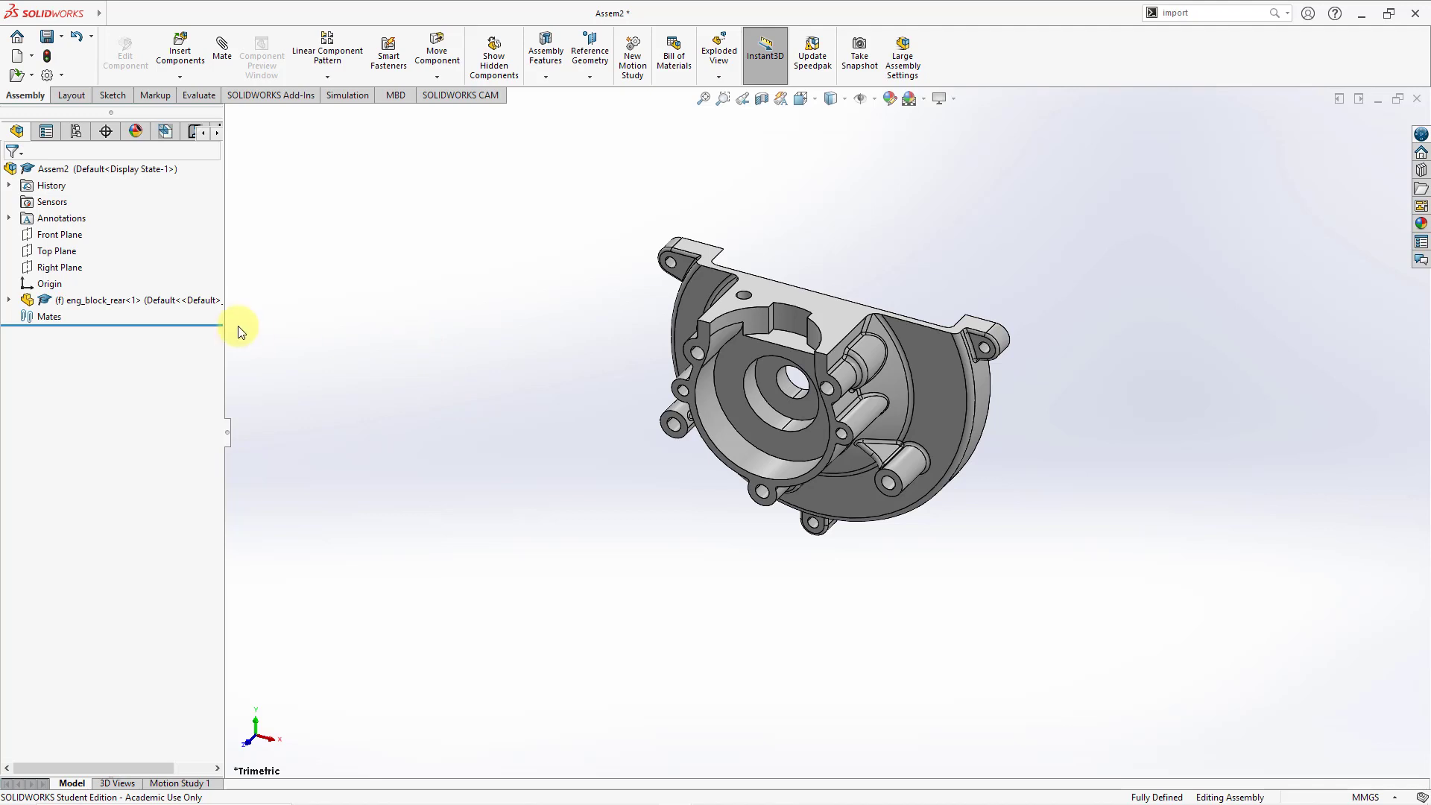
{"action": "left_click", "coordinate": [181, 56]}
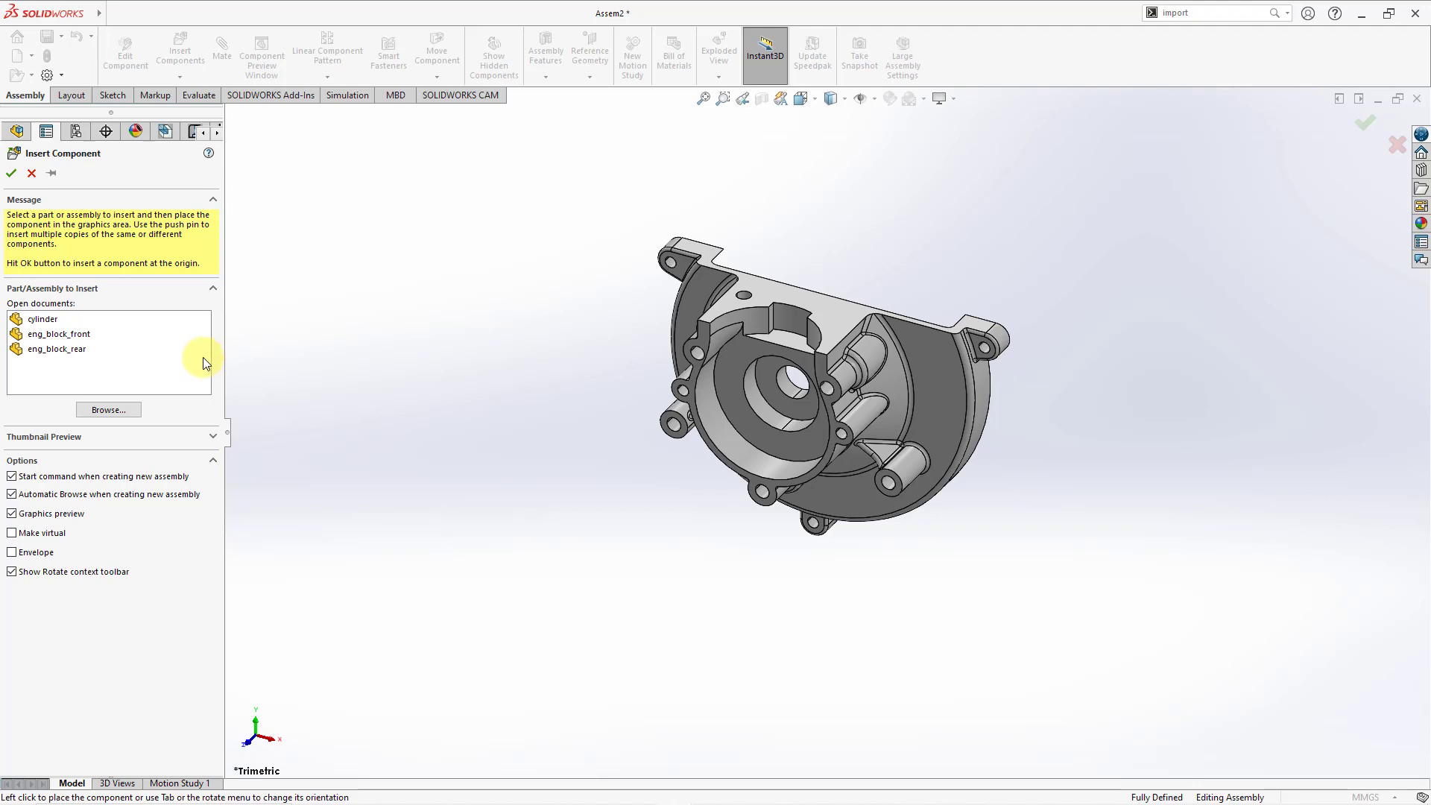
{"action": "left_click", "coordinate": [48, 322]}
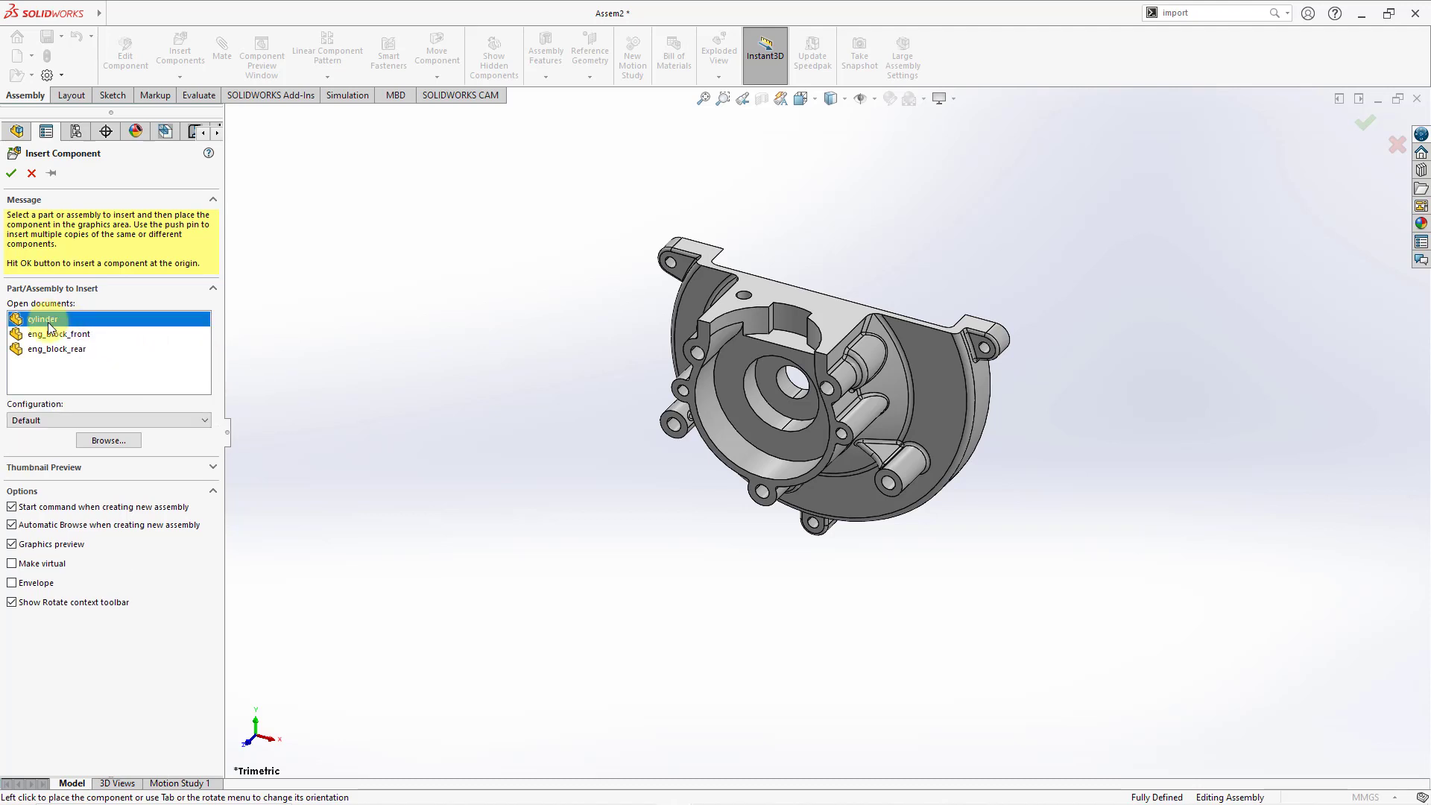
{"action": "left_click", "coordinate": [52, 335]}
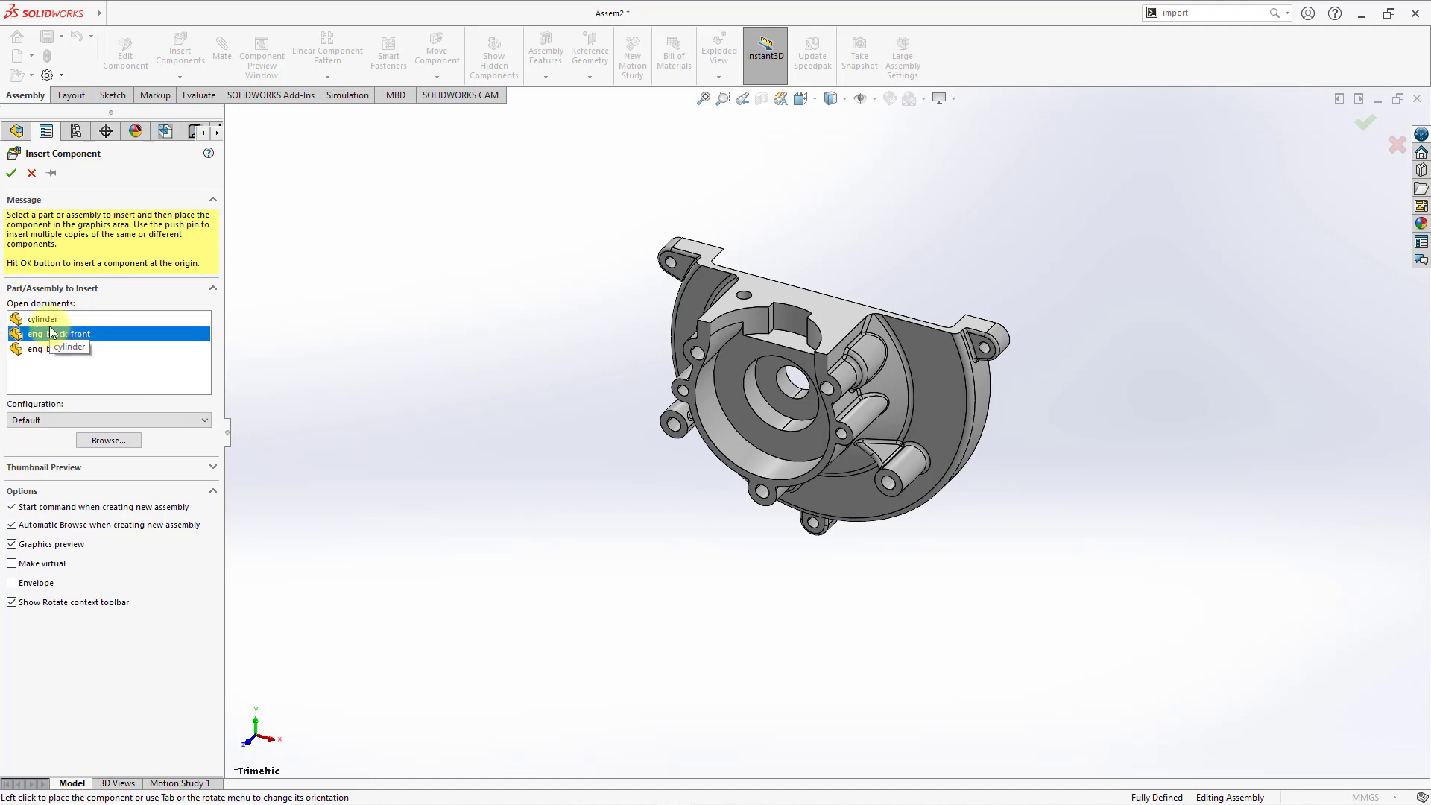
{"action": "left_click", "coordinate": [43, 320]}
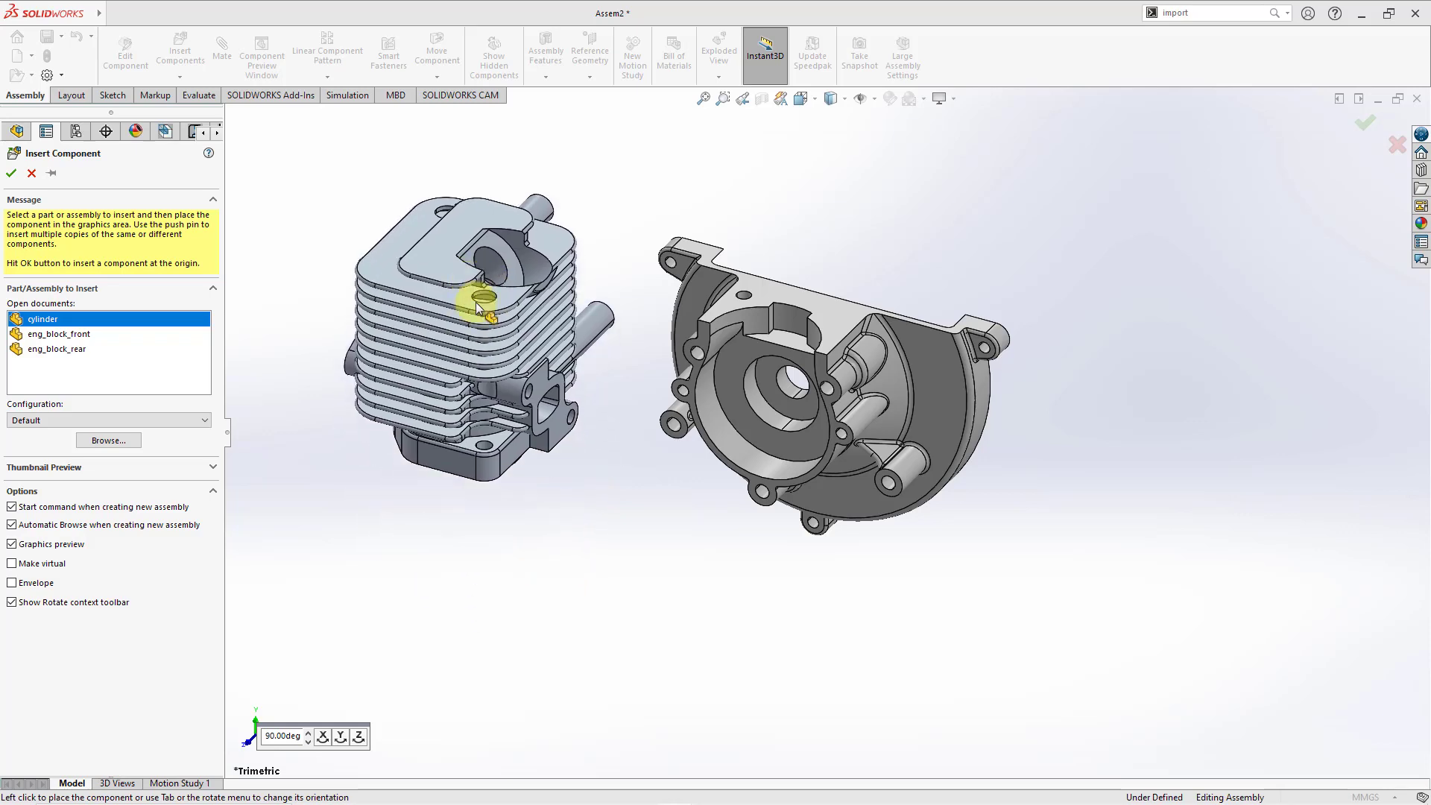
{"action": "left_click", "coordinate": [495, 271]}
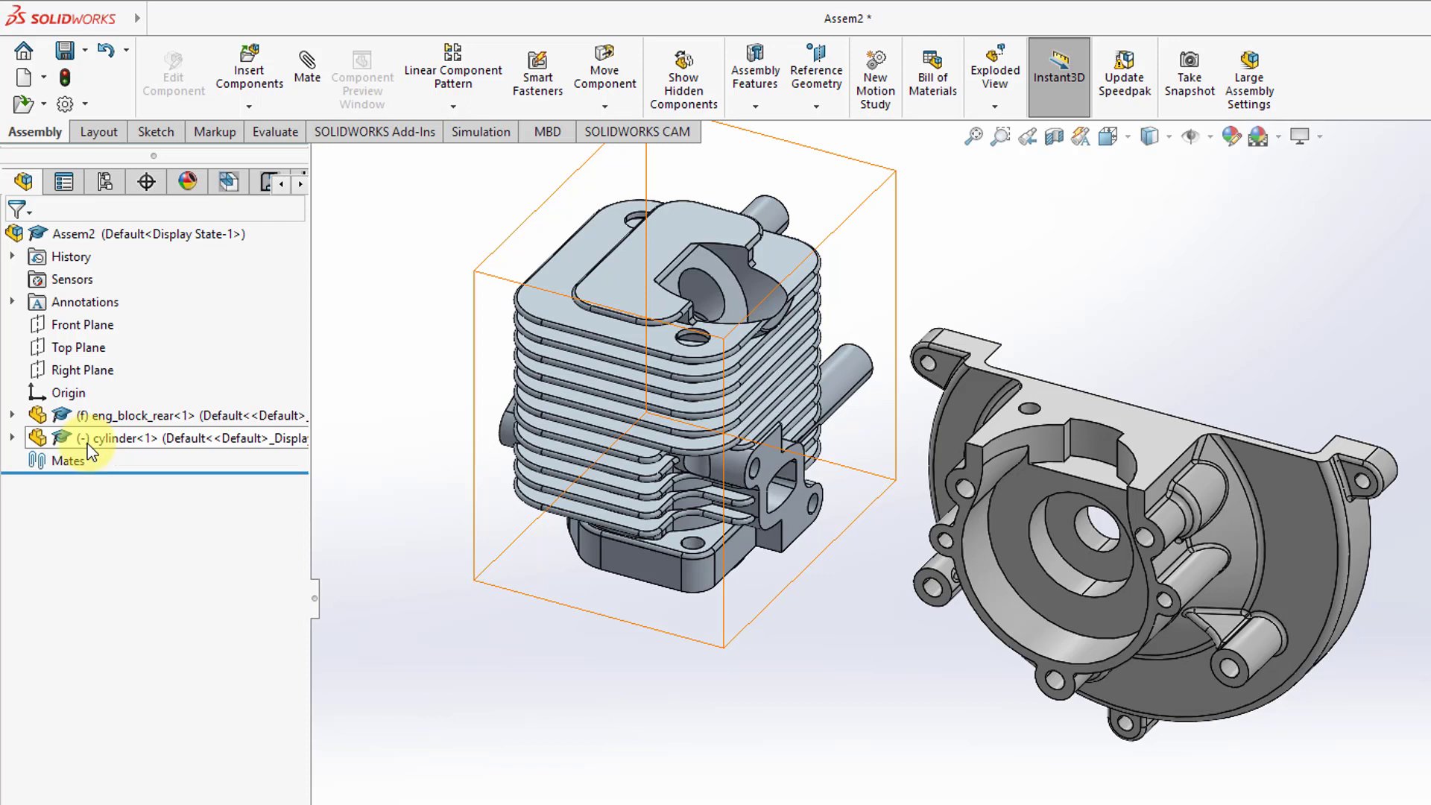
Step: Insert the eng_block_front part into the assembly, placing it below the cylinder
{"action": "left_click", "coordinate": [259, 79]}
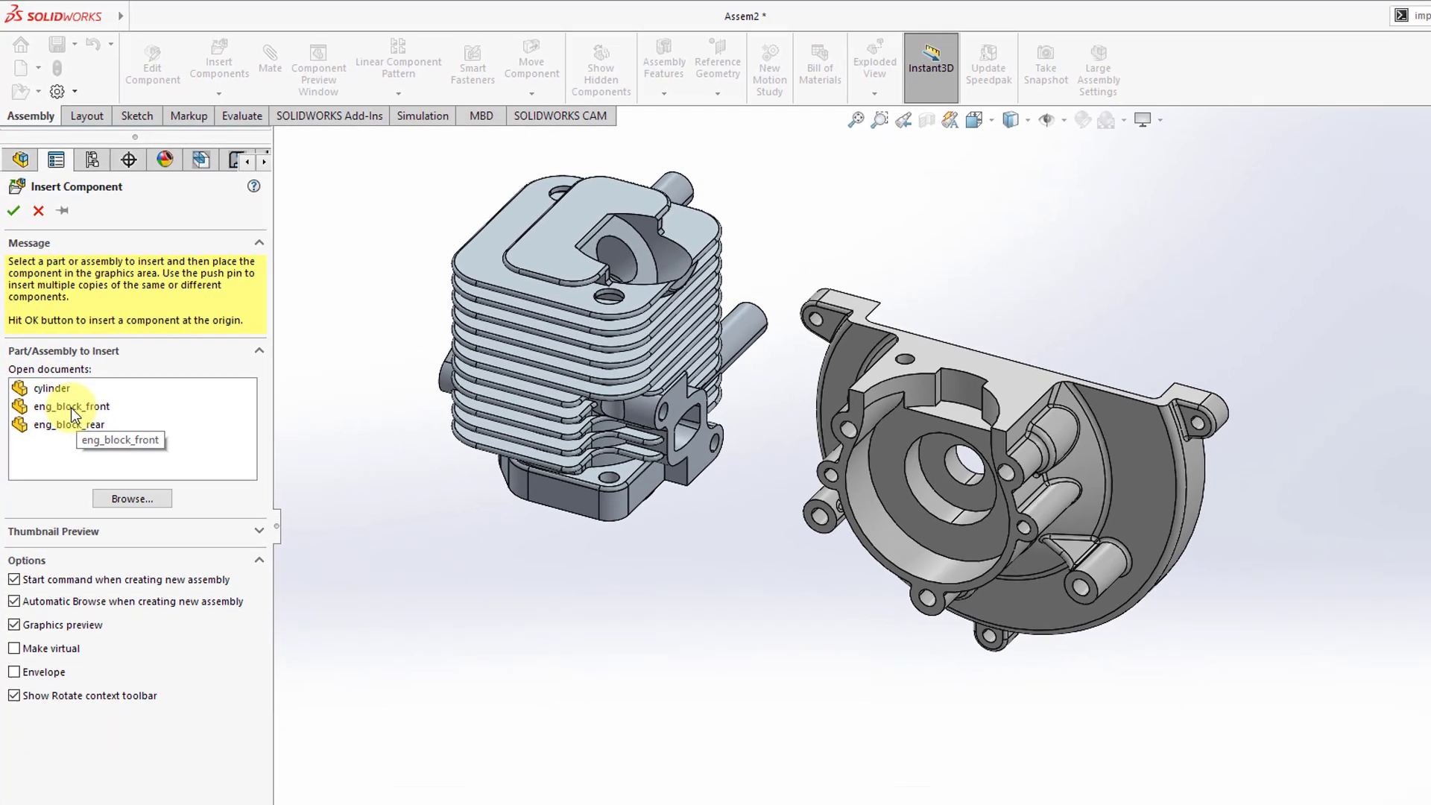
{"action": "left_click", "coordinate": [88, 464]}
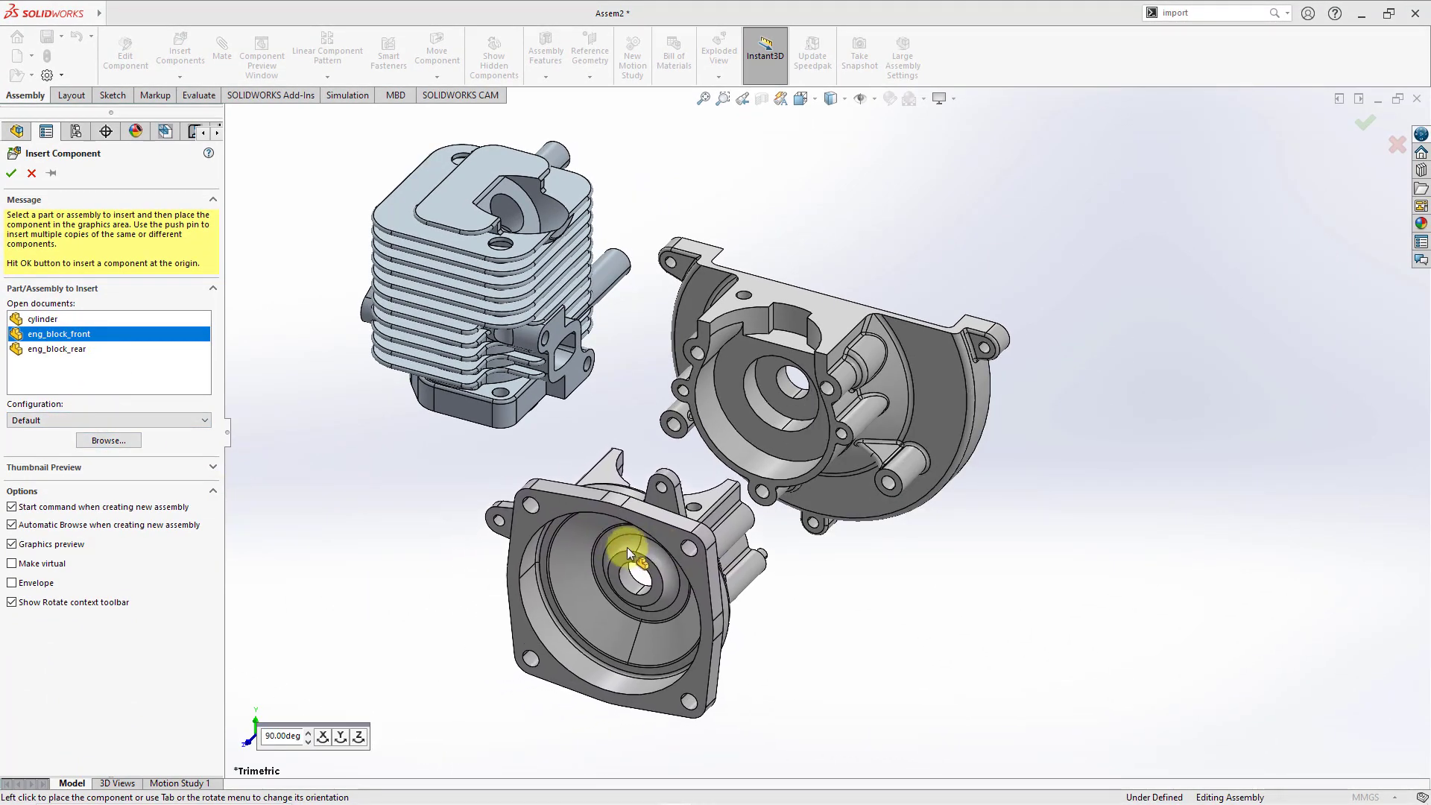
{"action": "left_click", "coordinate": [620, 548]}
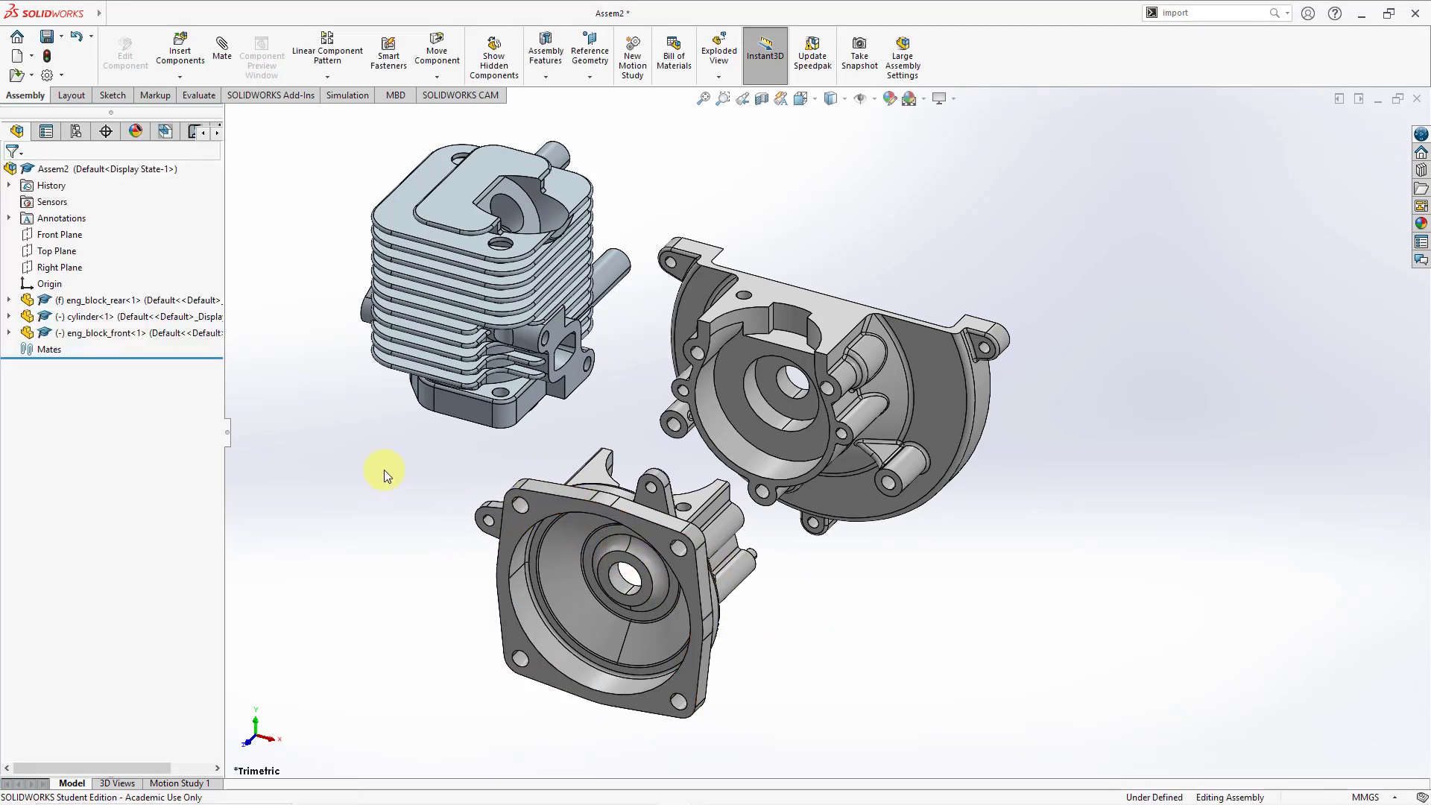
Step: Move the front engine block away from the rear block and raise it to about the same height
{"action": "middle_click_drag", "start_coordinate": [847, 567], "coordinate": [776, 569]}
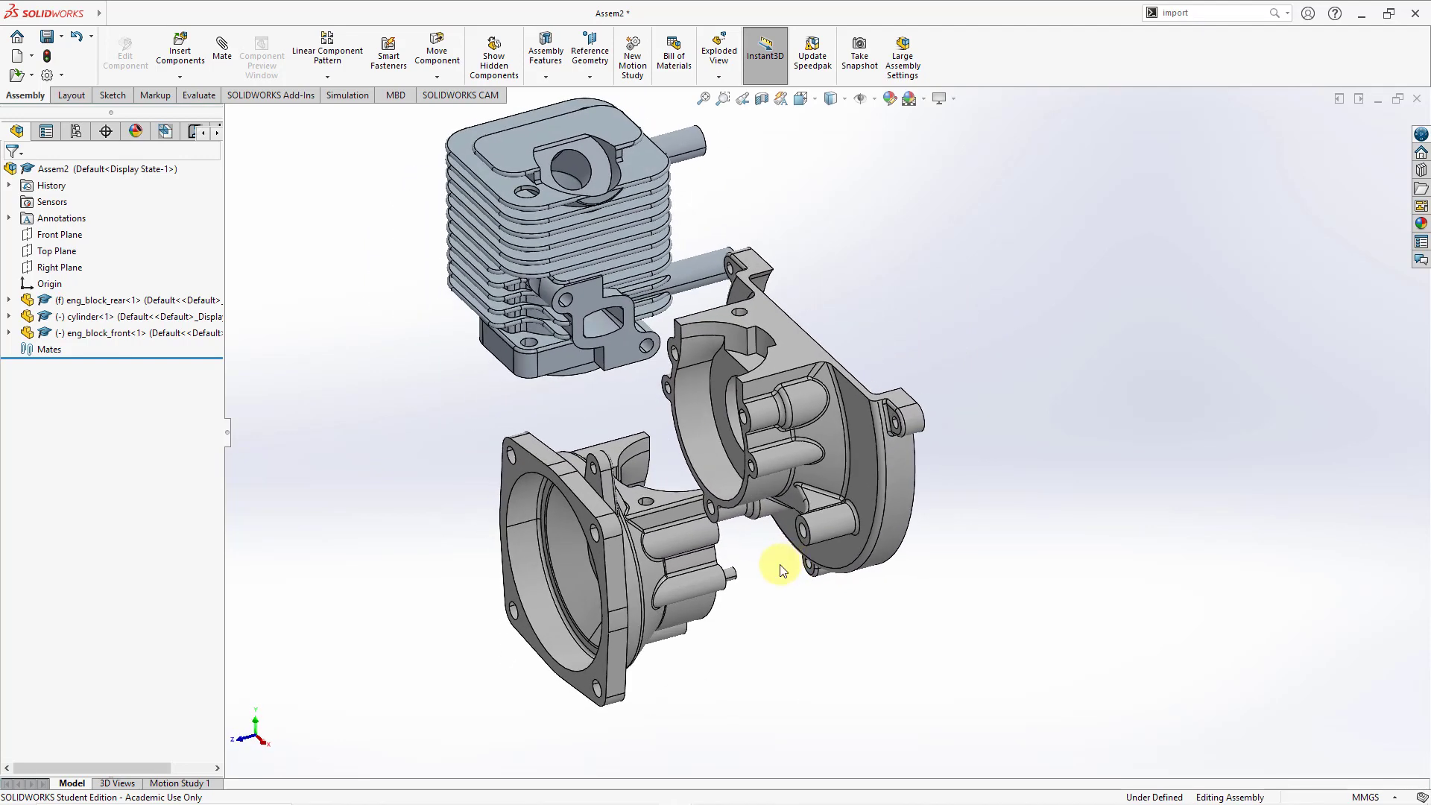
{"action": "left_click", "coordinate": [654, 604]}
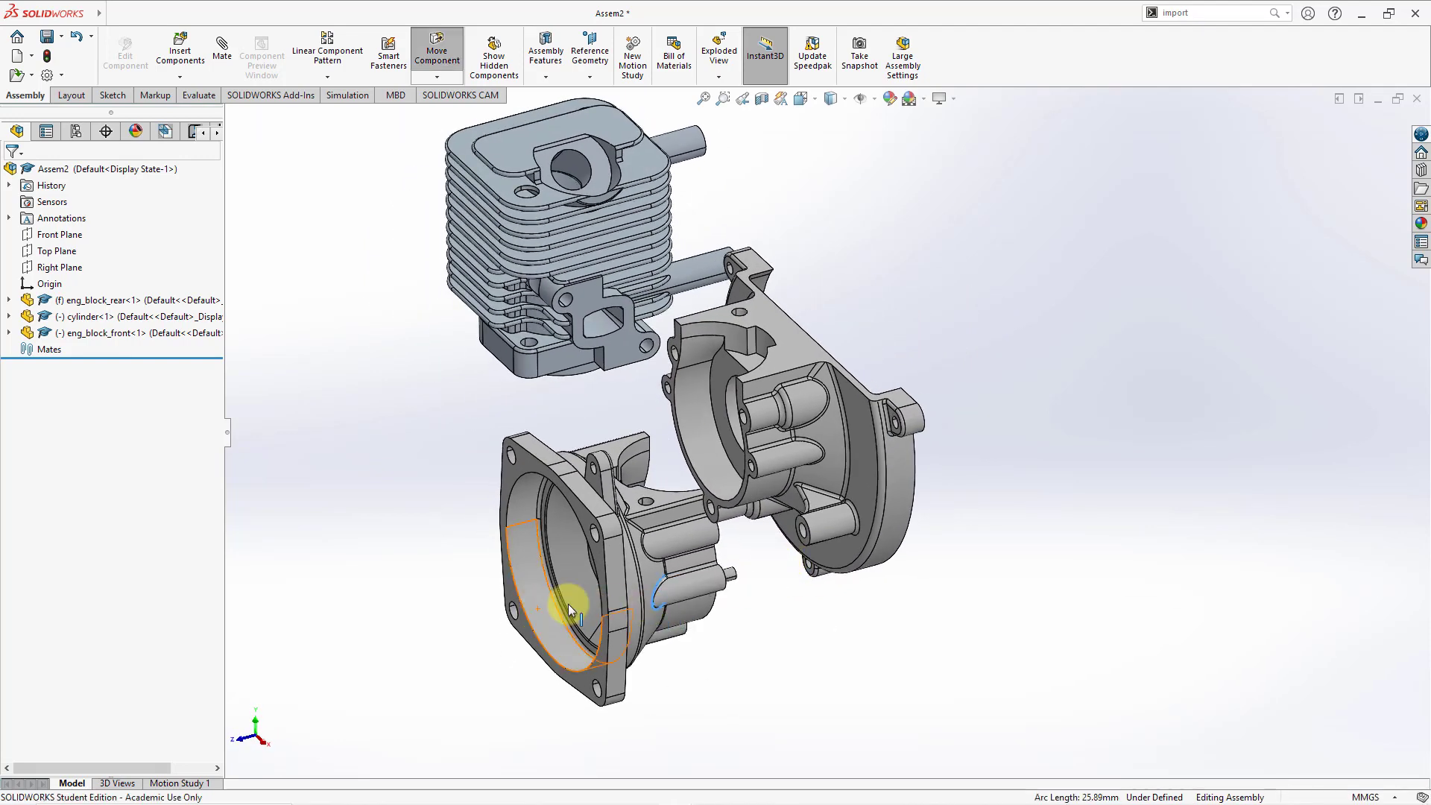
{"action": "left_click_drag", "start_coordinate": [623, 597], "coordinate": [441, 613]}
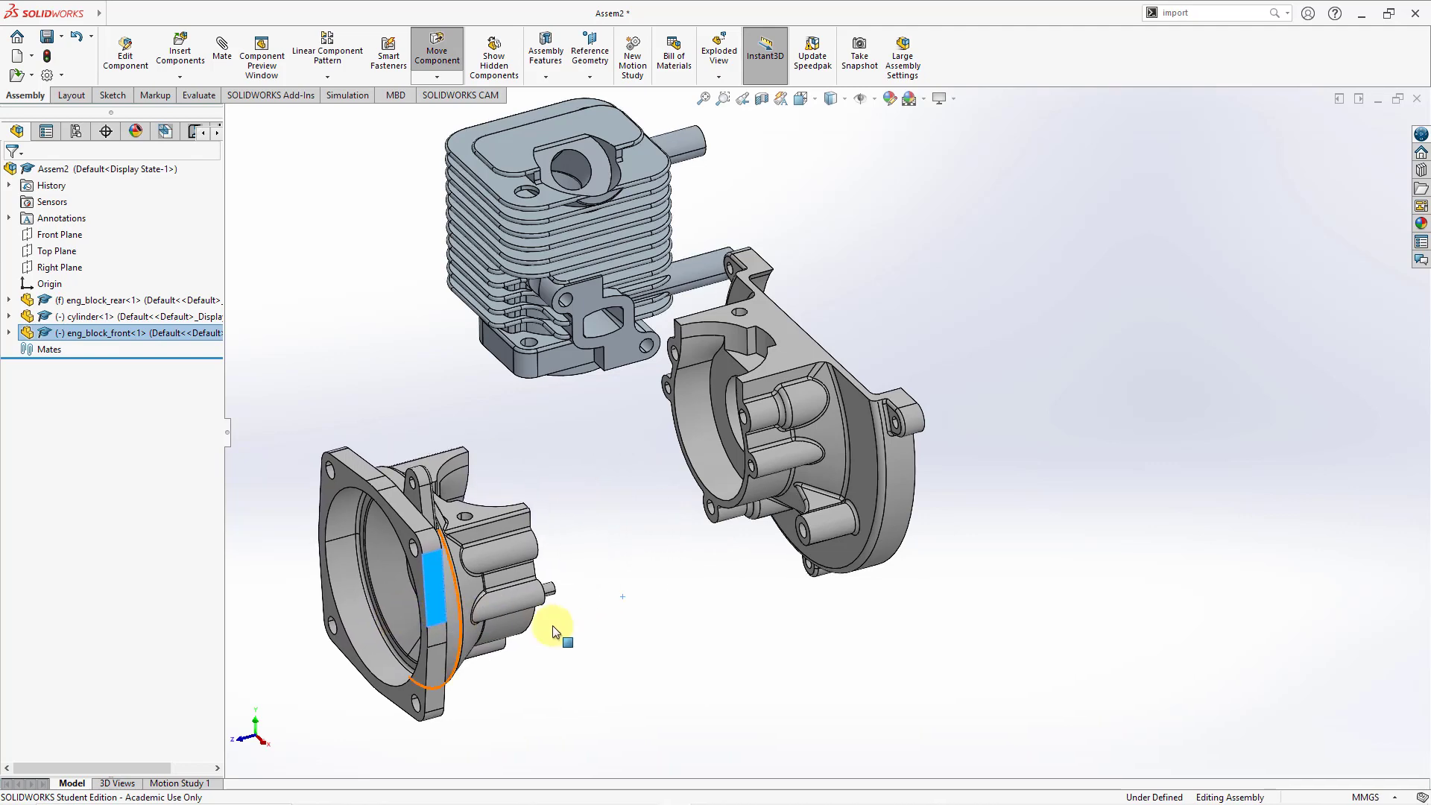
{"action": "middle_click_drag", "start_coordinate": [671, 578], "coordinate": [616, 582]}
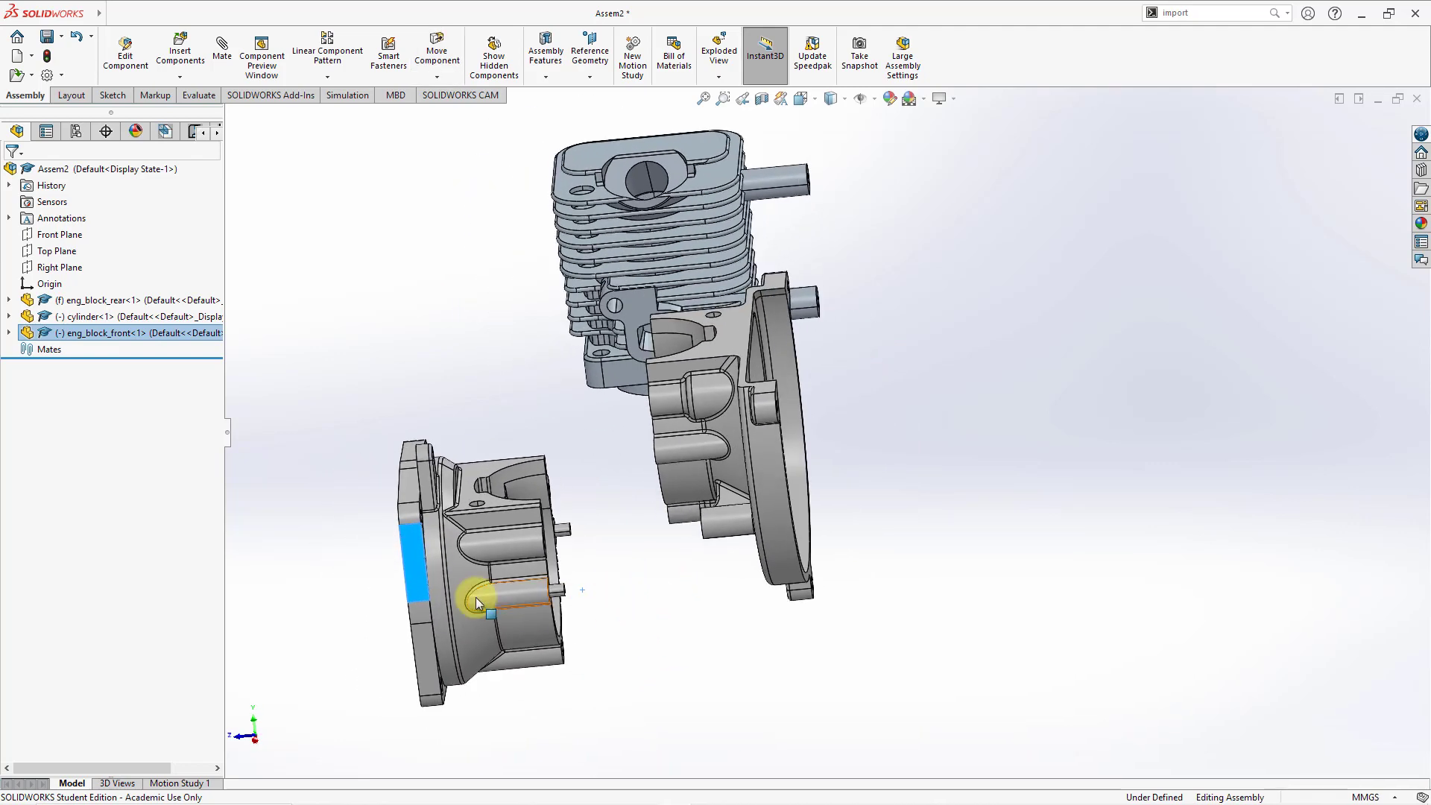
{"action": "left_click_drag", "start_coordinate": [476, 597], "coordinate": [449, 463]}
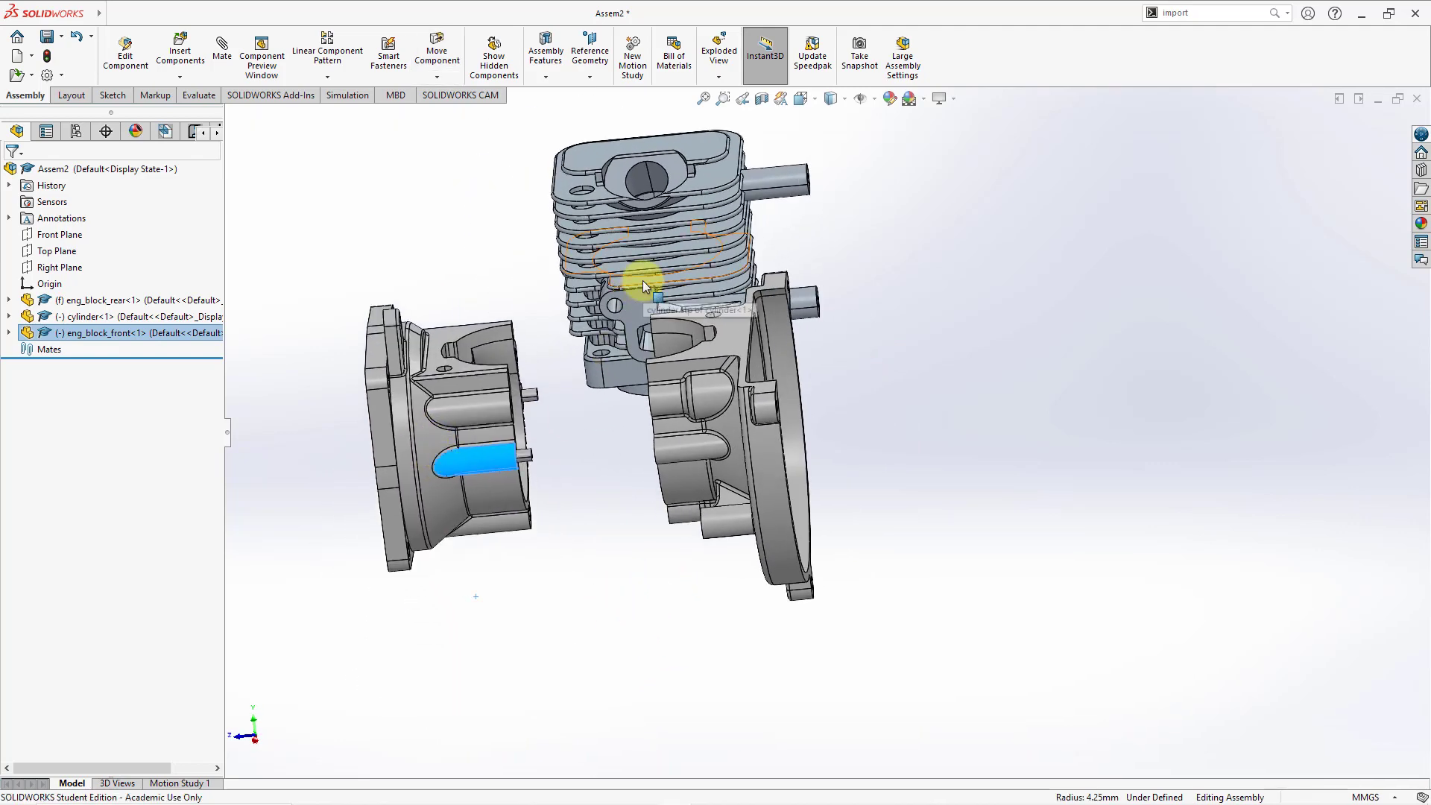
Step: Move the cylinder up so it sits clear above the two engine block halves, and leave nothing selected
{"action": "left_click_drag", "start_coordinate": [643, 280], "coordinate": [575, 133]}
{"action": "scroll", "coordinate": [605, 583], "scroll_direction": "up", "scroll_amount": 3}
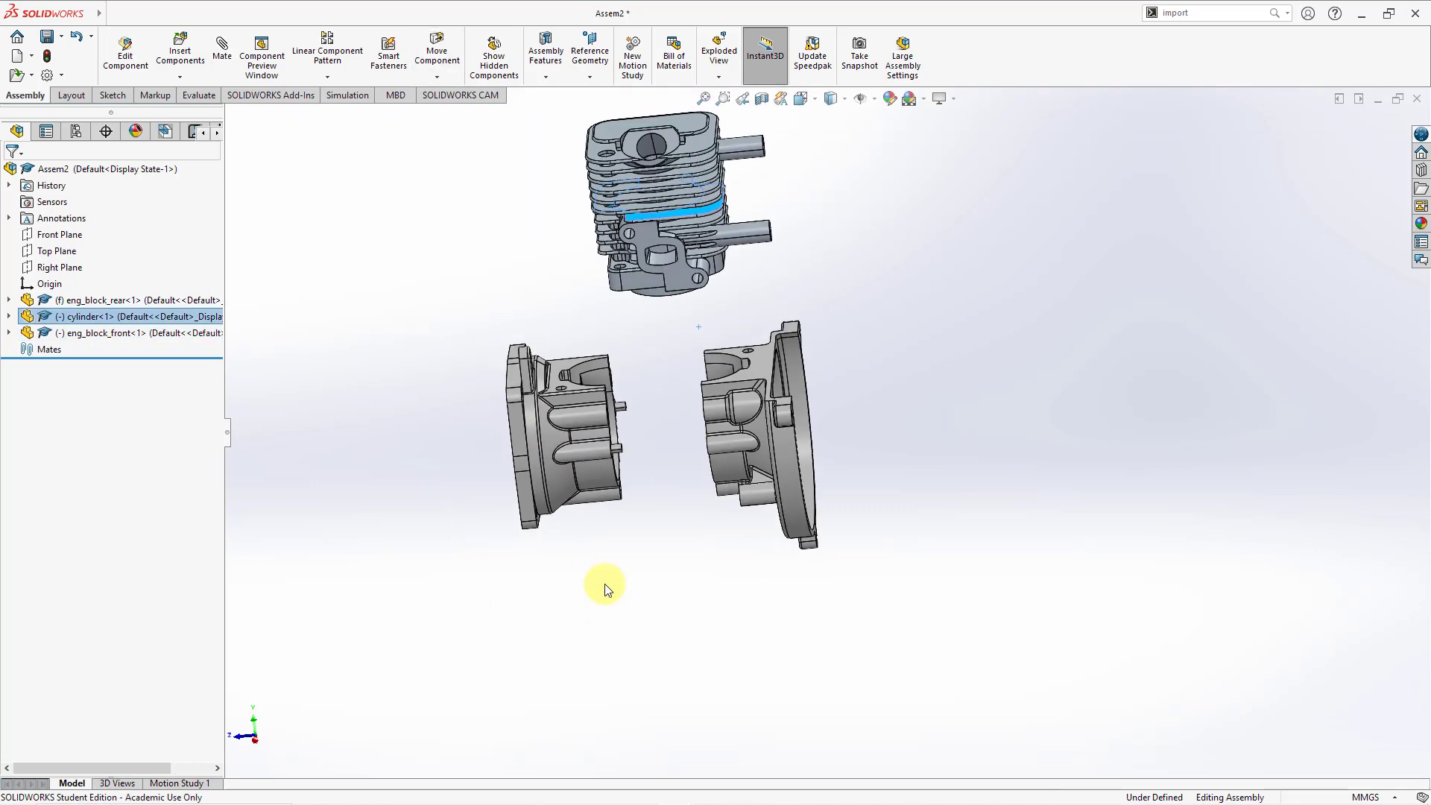
{"action": "middle_click_drag", "start_coordinate": [606, 566], "coordinate": [696, 594]}
{"action": "scroll", "coordinate": [760, 597], "scroll_direction": "up", "scroll_amount": 3}
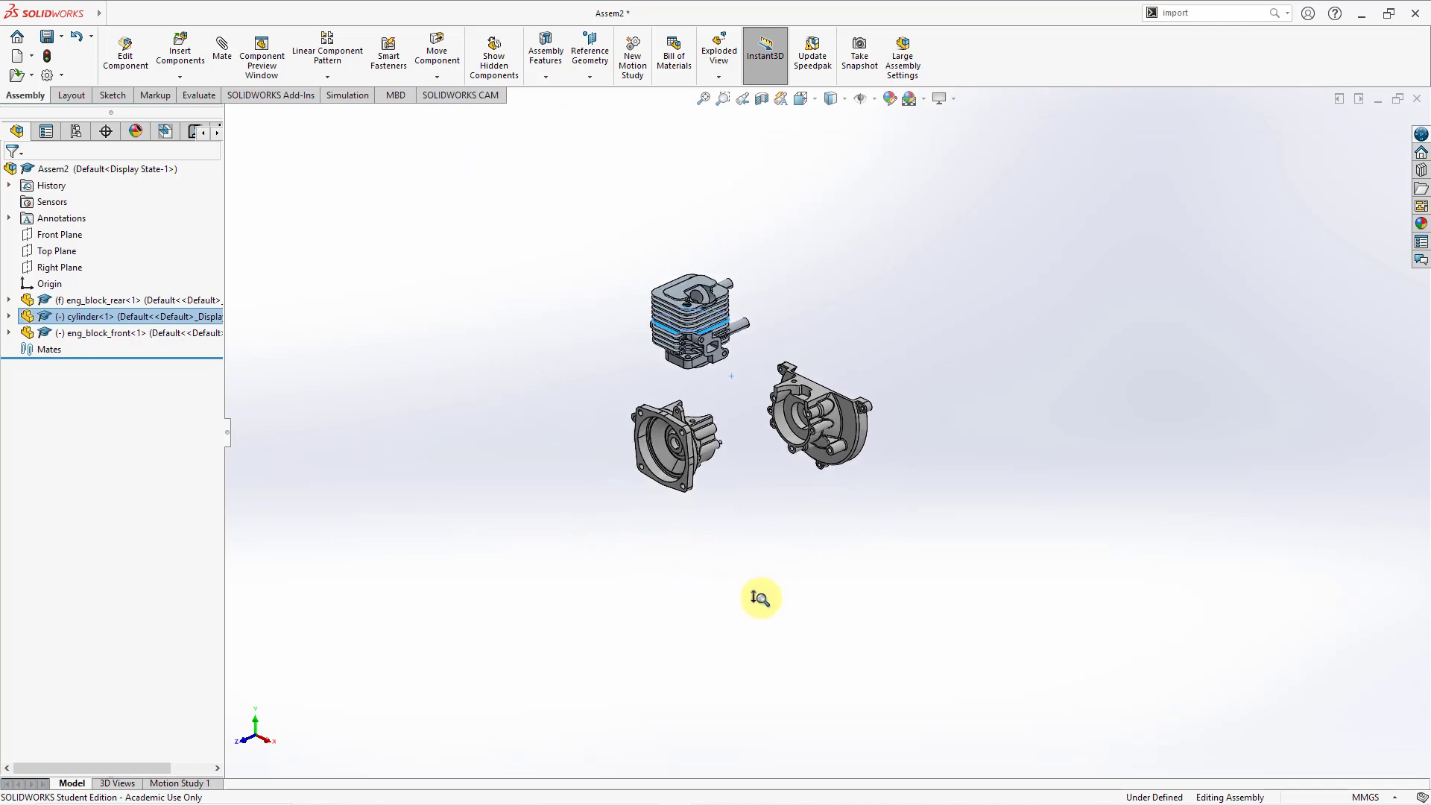
{"action": "scroll", "coordinate": [750, 543], "scroll_direction": "down", "scroll_amount": 5}
{"action": "middle_click_drag", "start_coordinate": [680, 463], "coordinate": [798, 526], "text": "ctrl"}
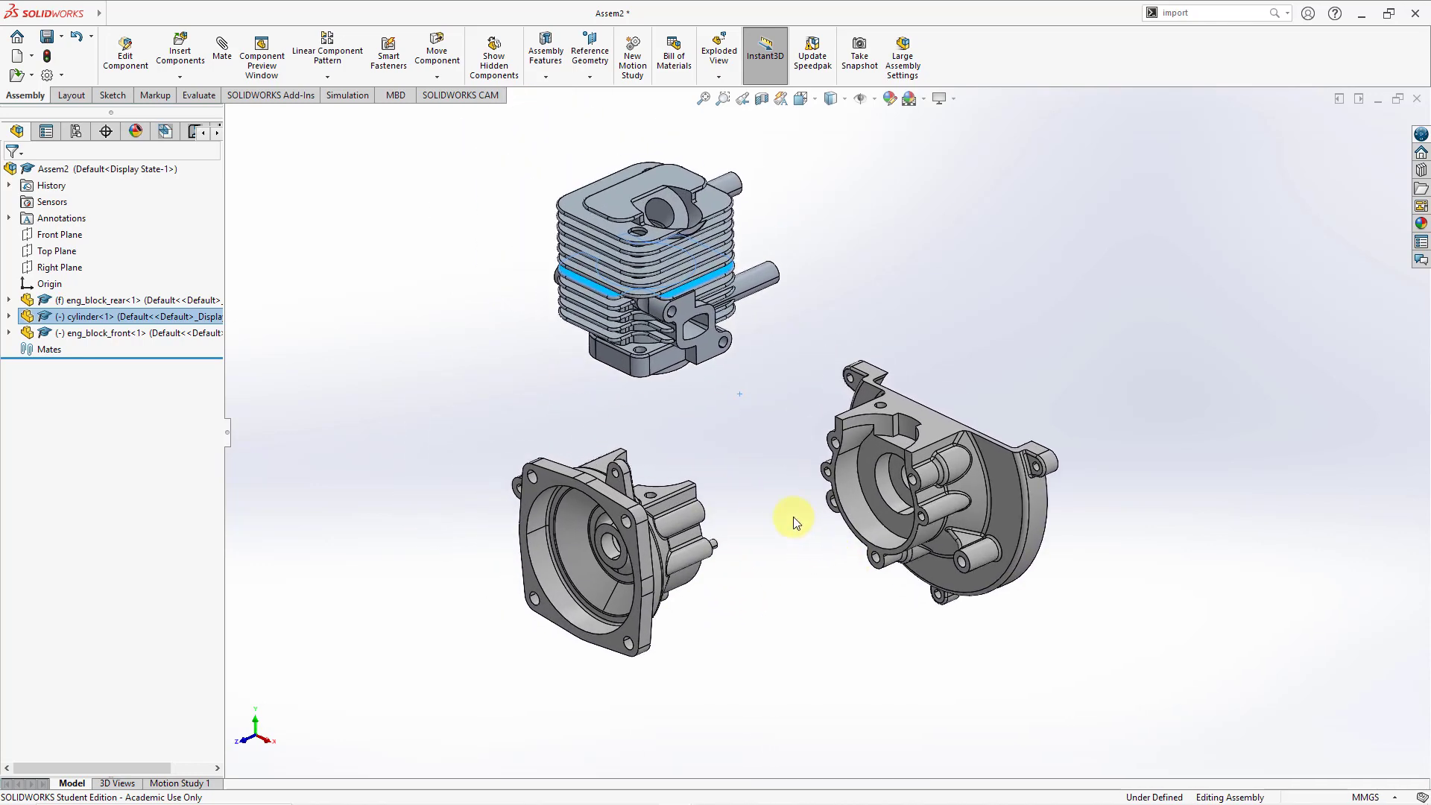
{"action": "mouse_move", "coordinate": [793, 517]}
{"action": "middle_mouse_down", "text": "ctrl"}
{"action": "mouse_move", "coordinate": [782, 485]}
{"action": "mouse_move", "coordinate": [792, 505]}
{"action": "middle_mouse_up", "text": "ctrl"}
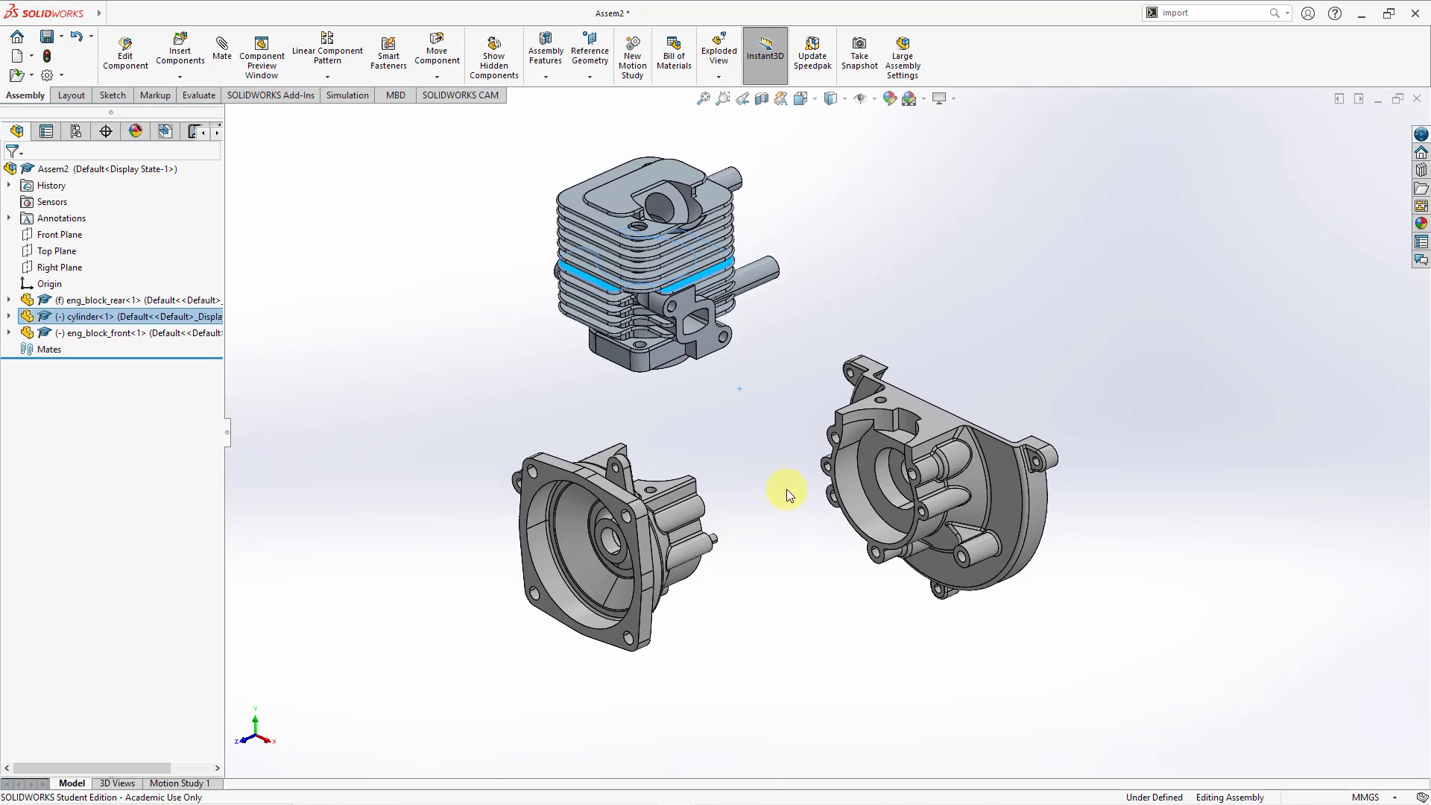
{"action": "scroll", "coordinate": [783, 486], "scroll_direction": "down", "scroll_amount": 2}
{"action": "scroll", "coordinate": [784, 486], "scroll_direction": "up", "scroll_amount": 2}
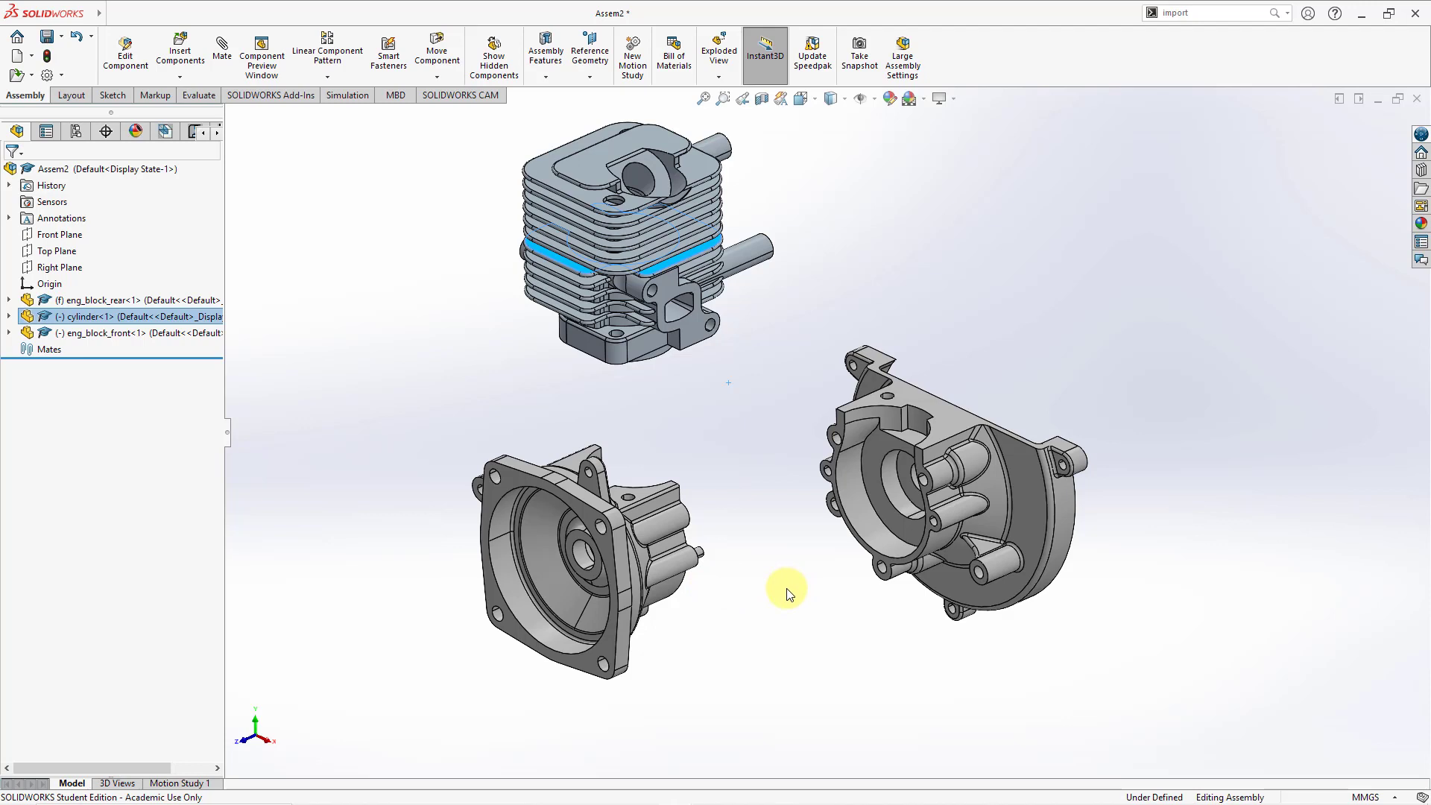
{"action": "left_click", "coordinate": [753, 544]}
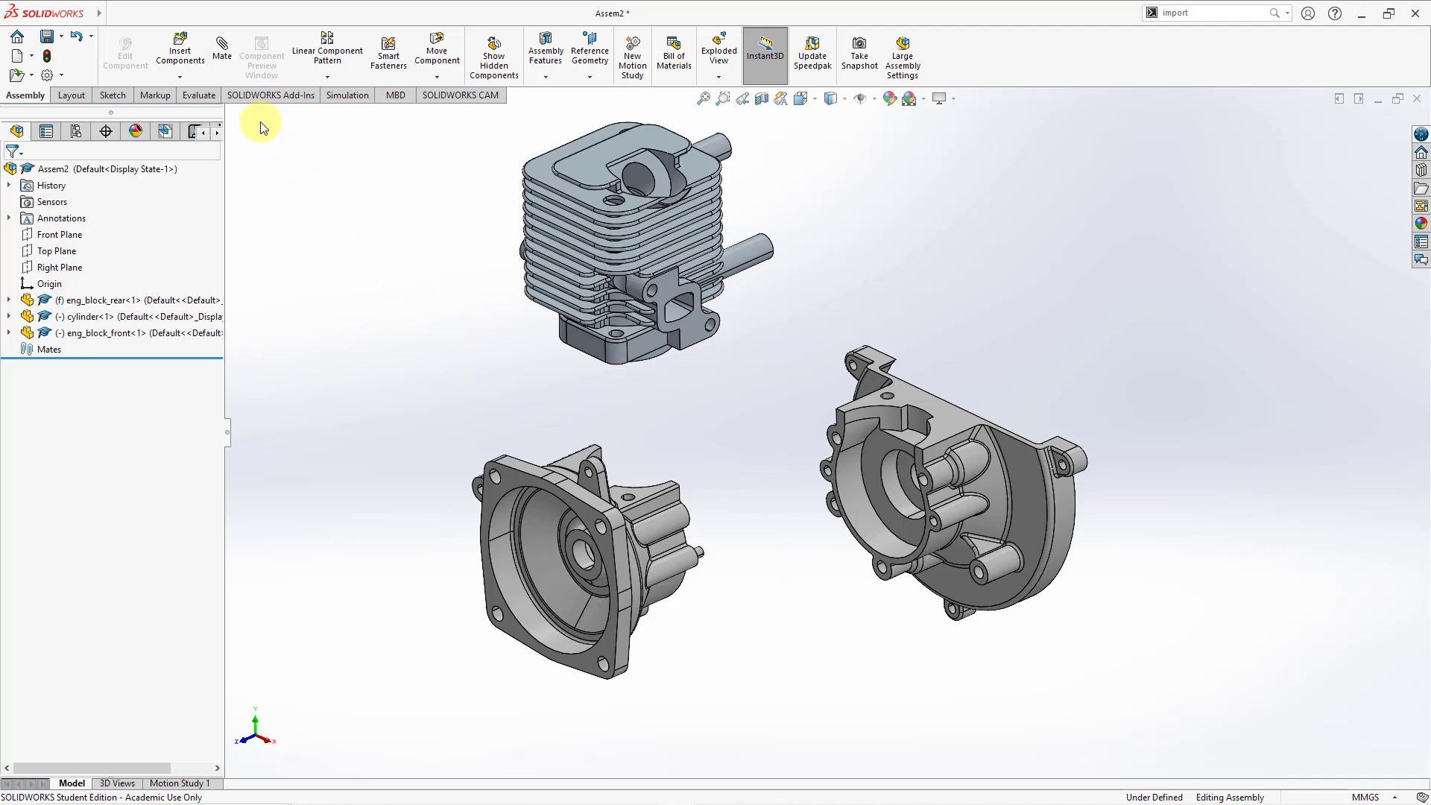
Step: Add a concentric mate between the front engine block's locating pin and the matching hole in the rear block
{"action": "left_click", "coordinate": [228, 70]}
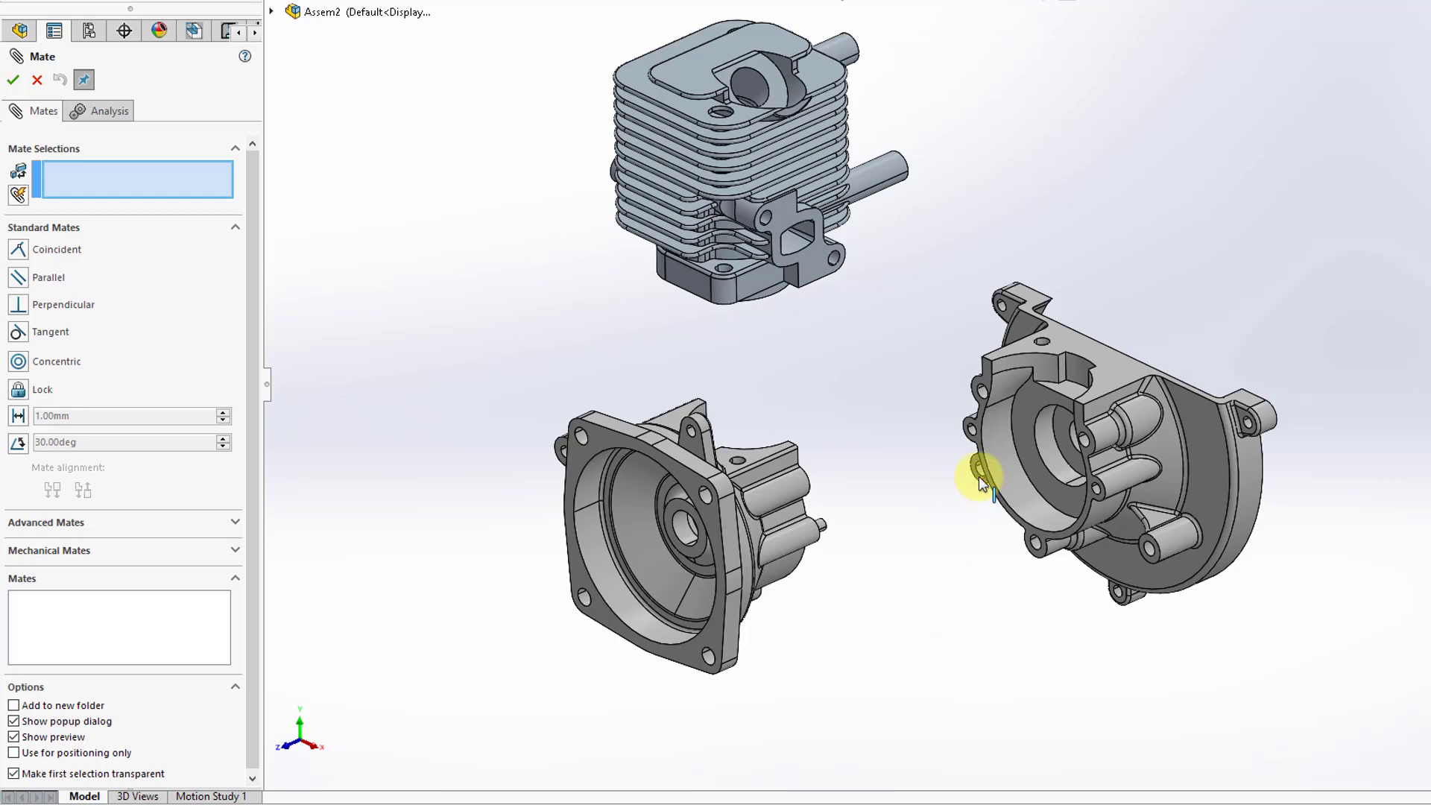
{"action": "scroll", "coordinate": [969, 477], "scroll_direction": "up", "scroll_amount": 3}
{"action": "scroll", "coordinate": [966, 447], "scroll_direction": "down", "scroll_amount": 5}
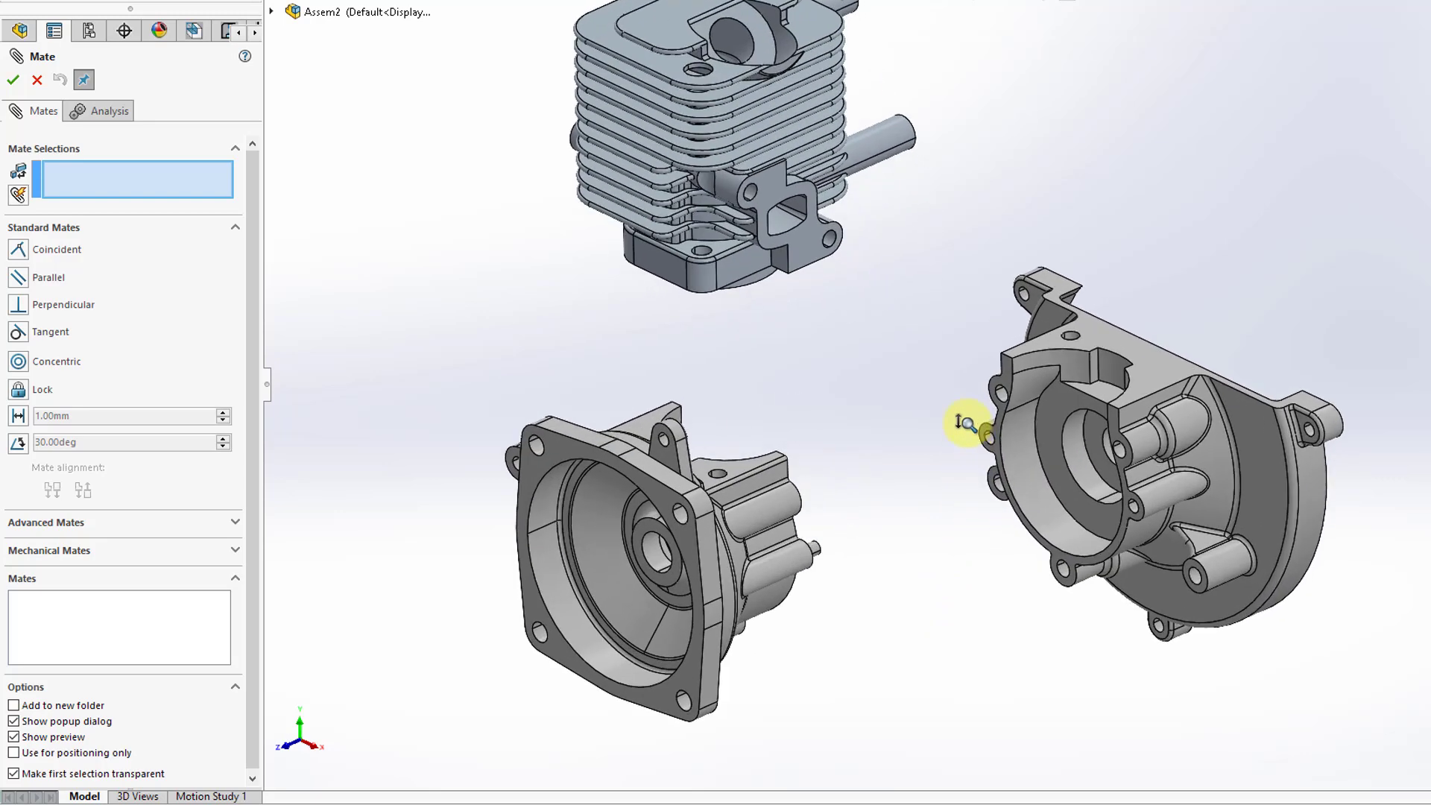
{"action": "scroll", "coordinate": [965, 422], "scroll_direction": "down", "scroll_amount": 2}
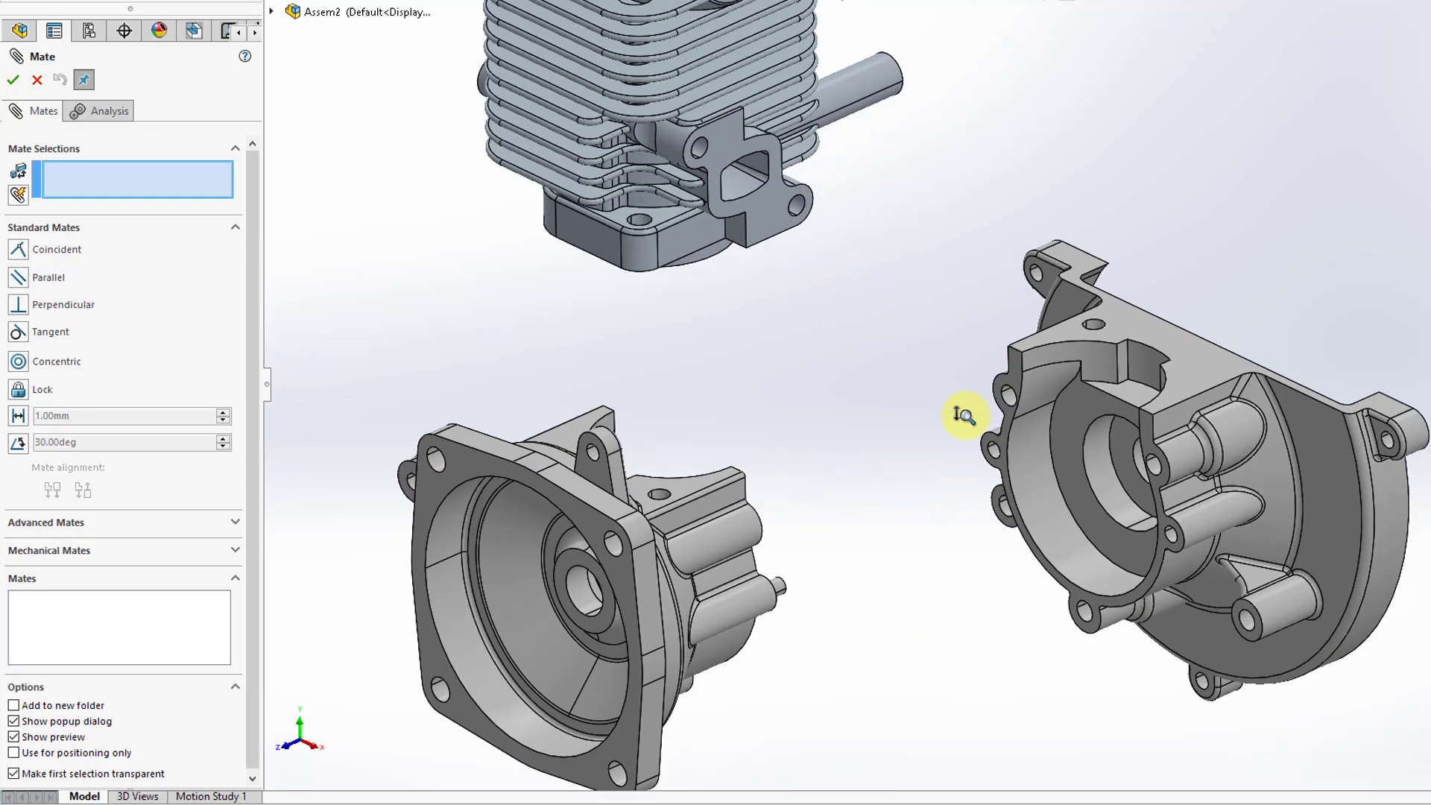
{"action": "left_click", "coordinate": [778, 590]}
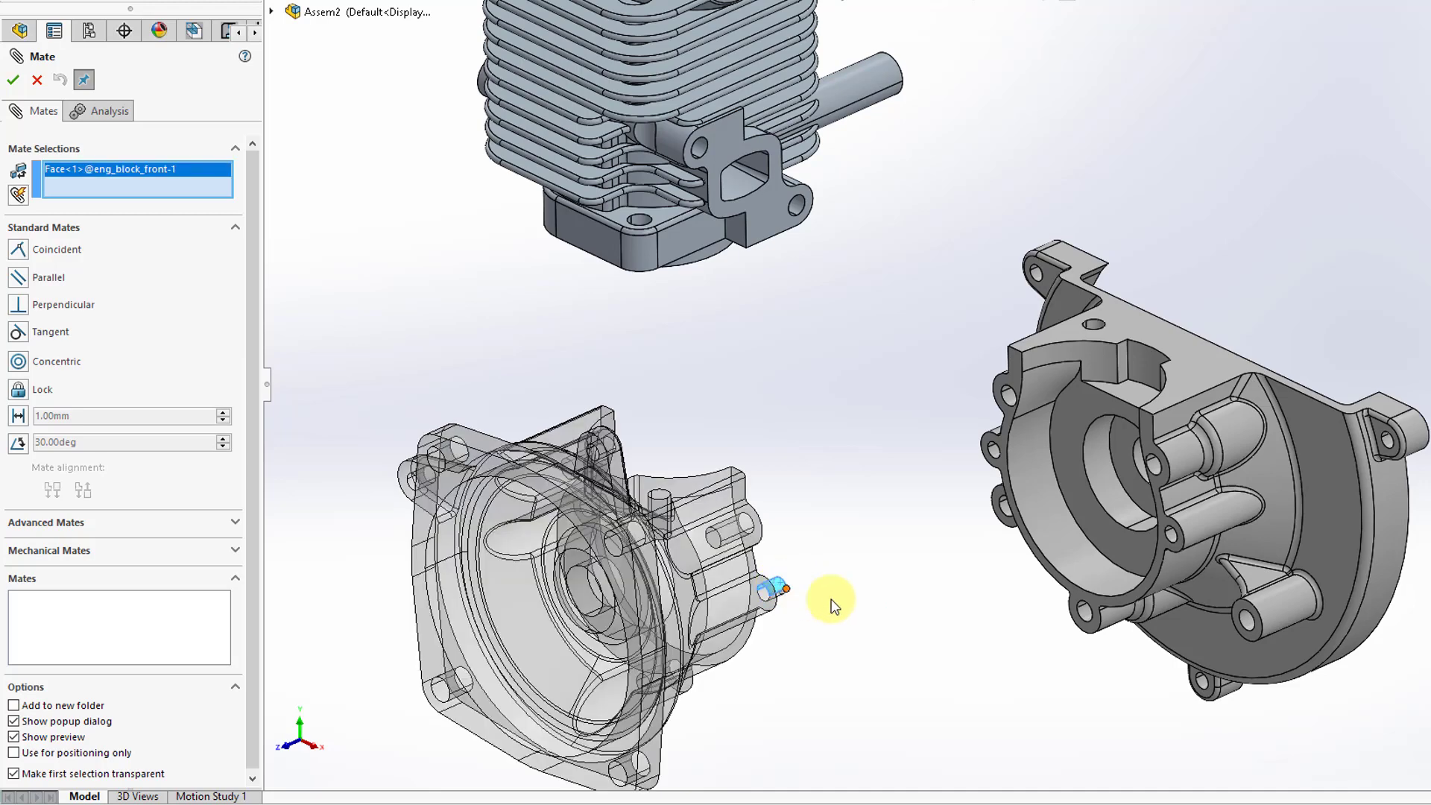
{"action": "left_click", "coordinate": [1174, 536]}
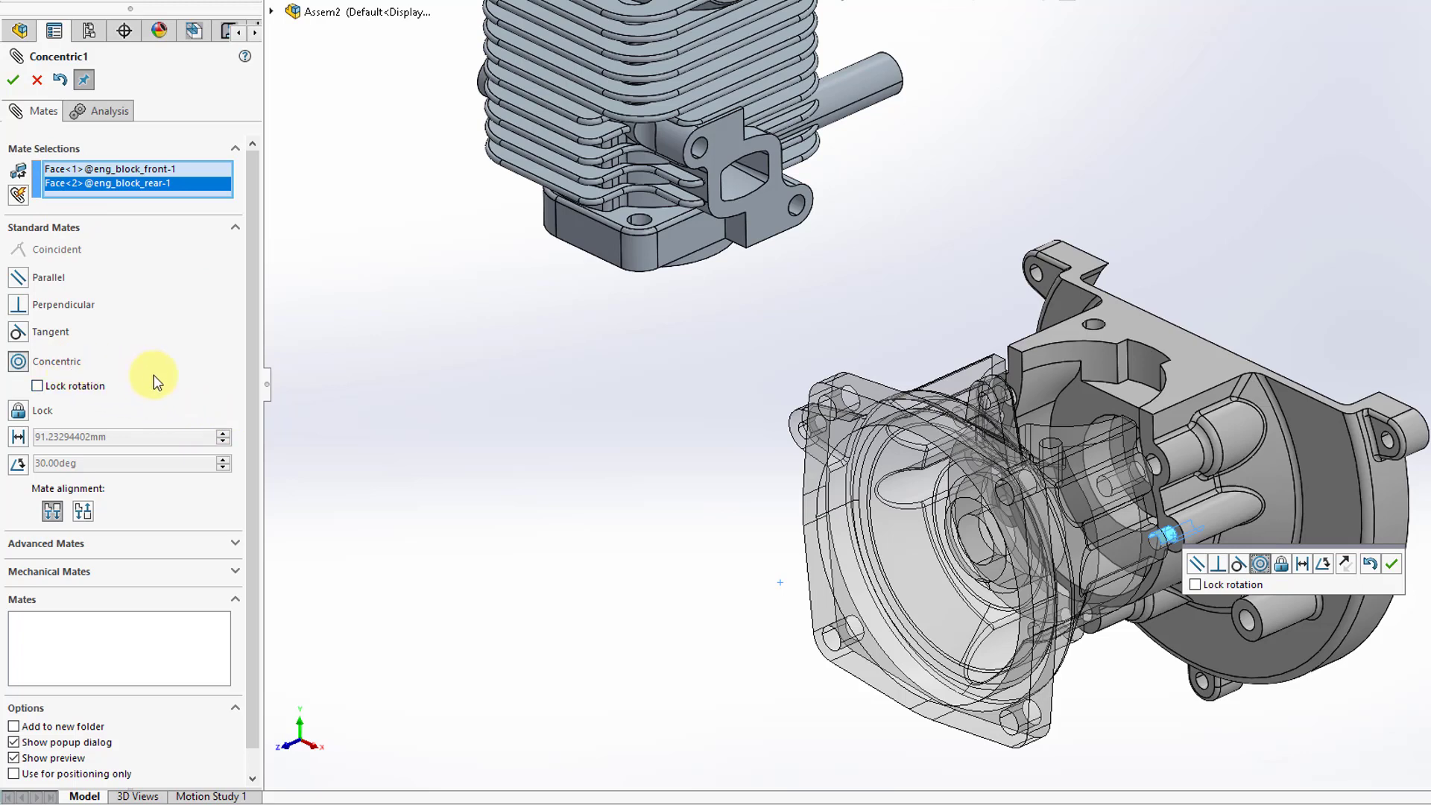
{"action": "left_click", "coordinate": [13, 80]}
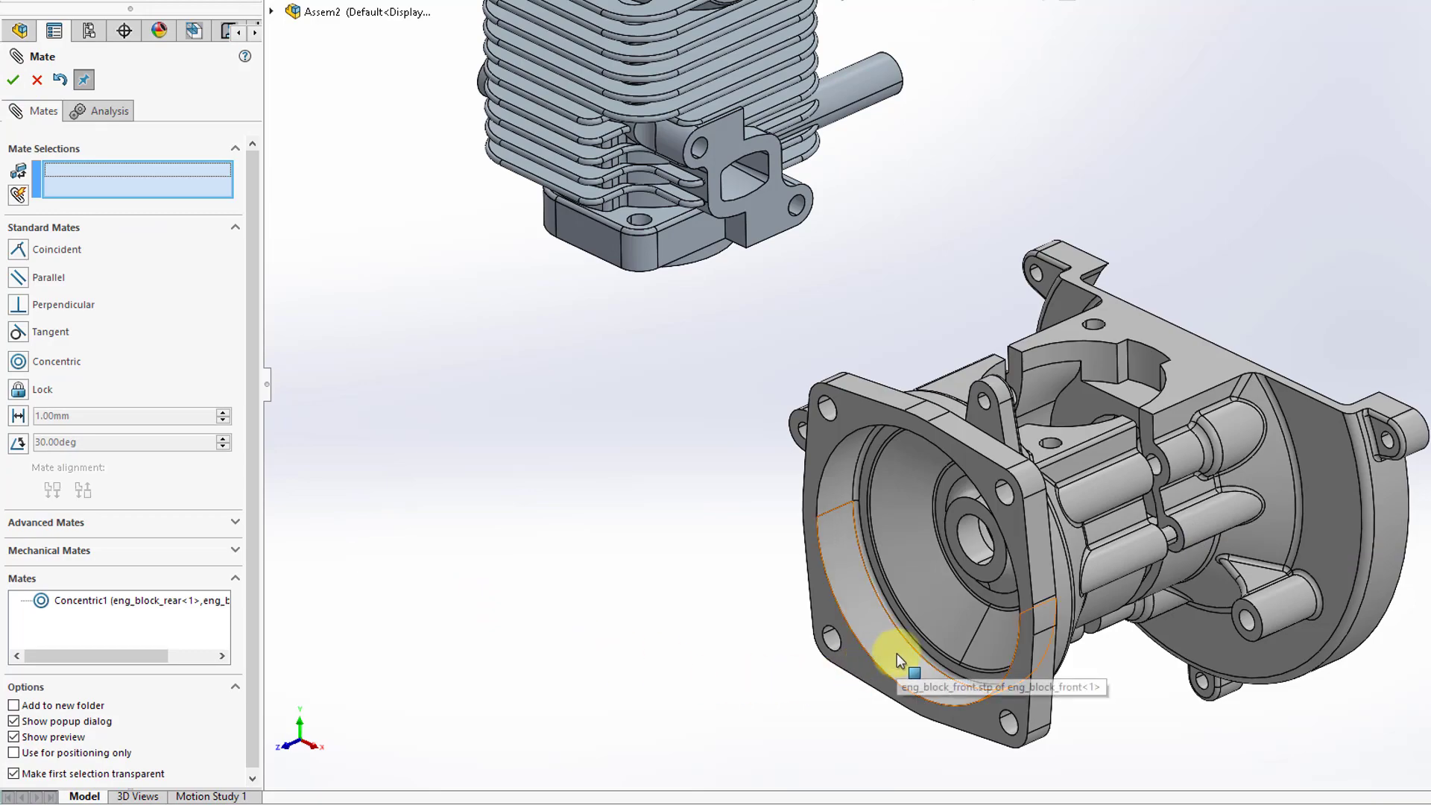
Step: Pull the front block away from the rear block and mate its second locating pin concentric with the matching rear block hole
{"action": "left_click_drag", "start_coordinate": [897, 653], "coordinate": [651, 710]}
{"action": "middle_click_drag", "start_coordinate": [937, 396], "coordinate": [1041, 409]}
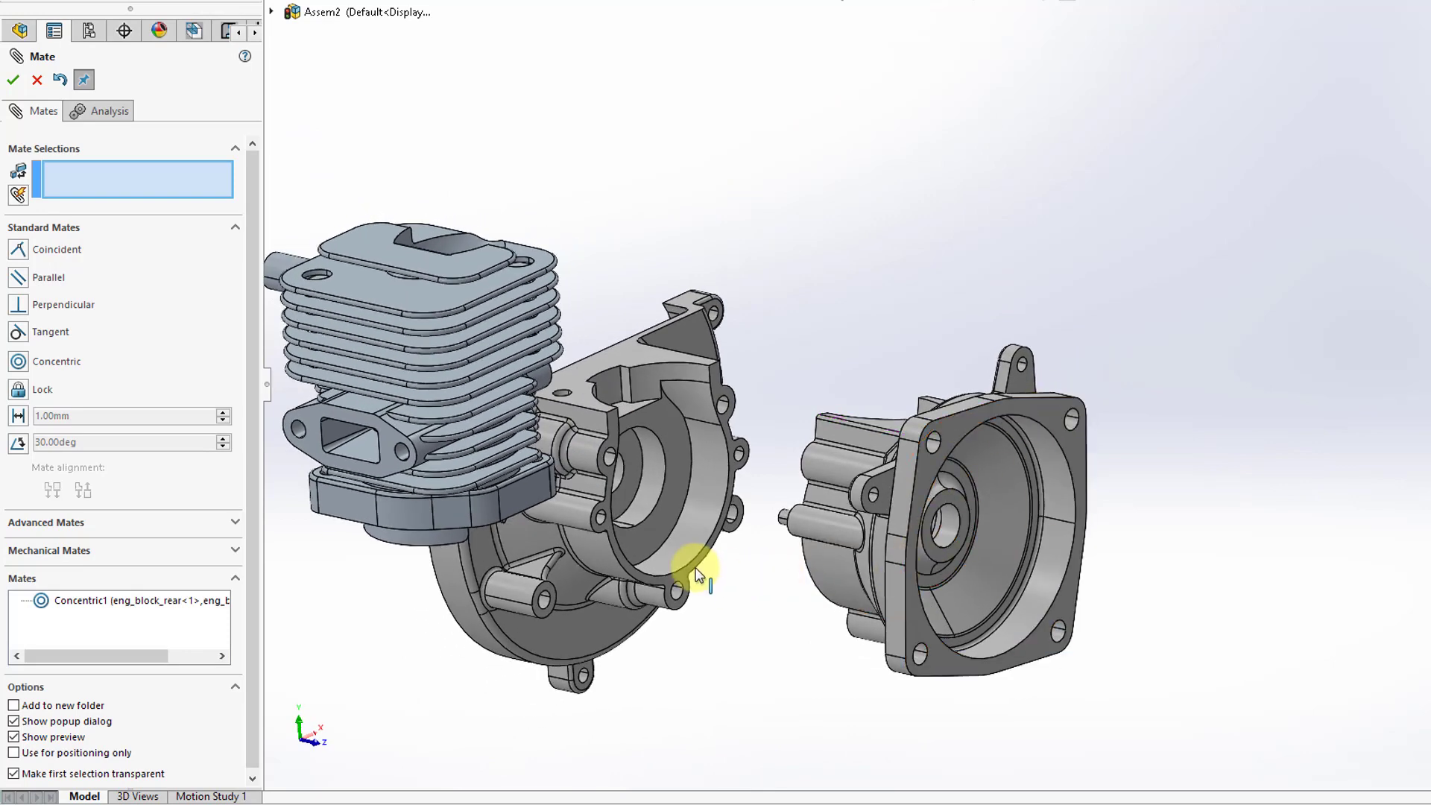
{"action": "left_click", "coordinate": [602, 518]}
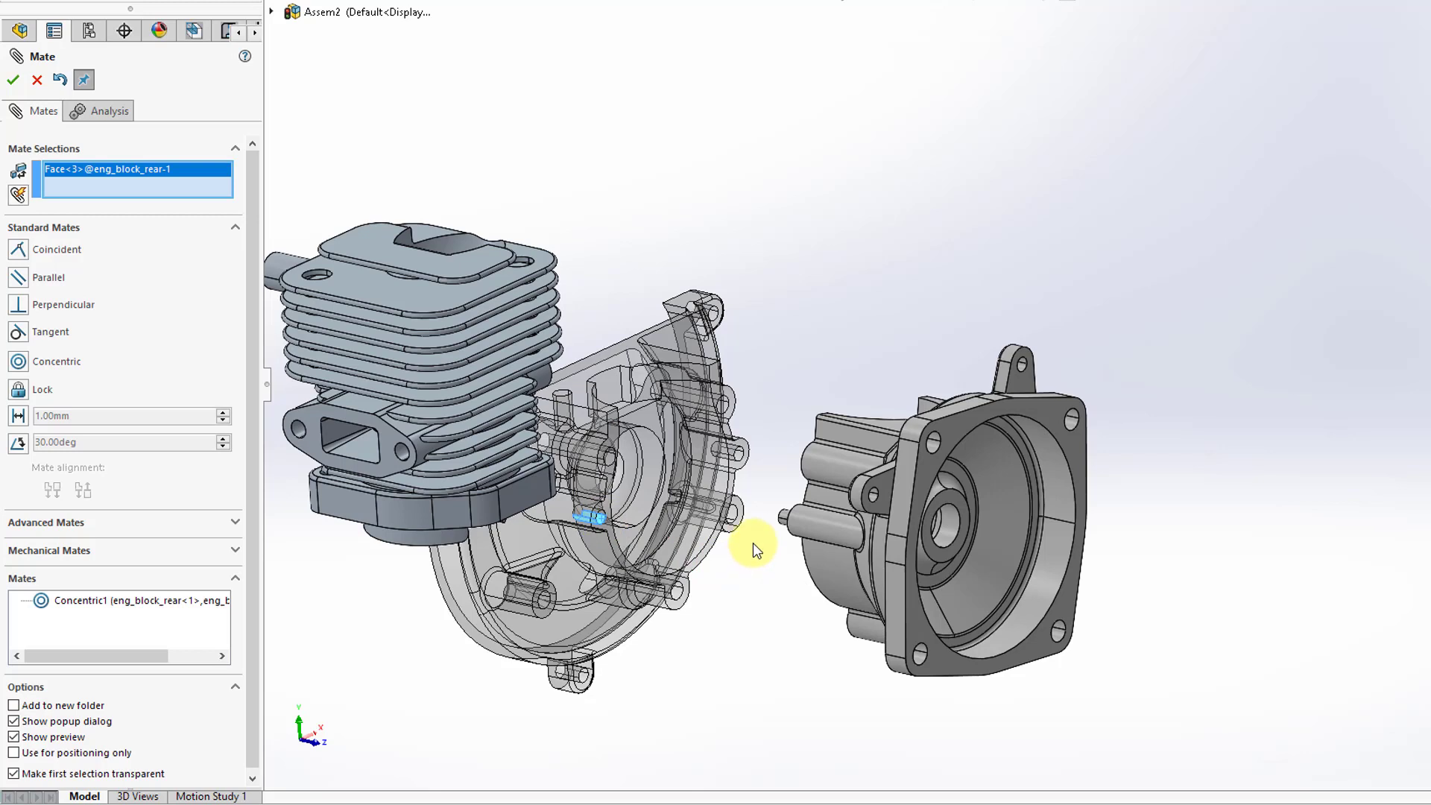
{"action": "left_click", "coordinate": [785, 513]}
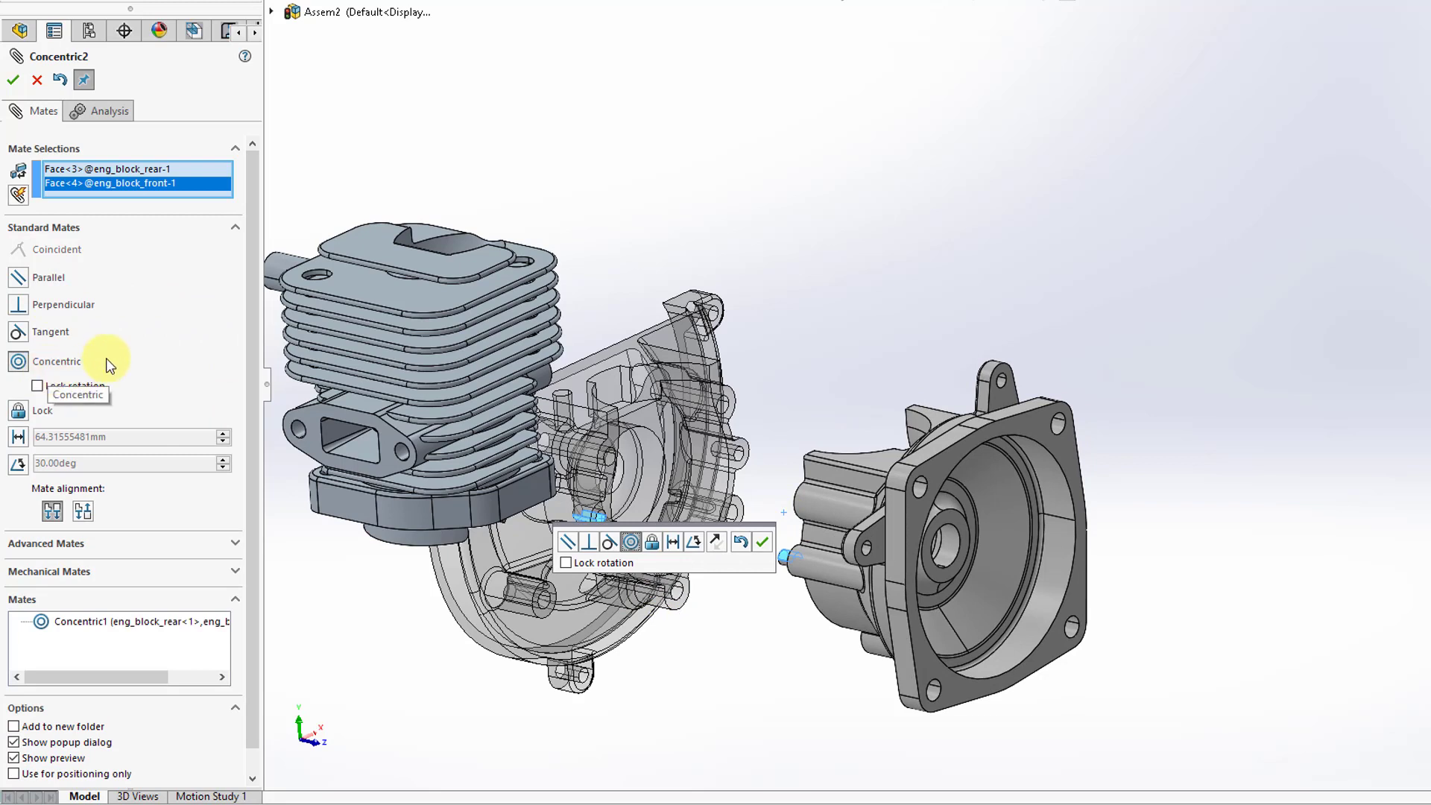
{"action": "left_click", "coordinate": [13, 79]}
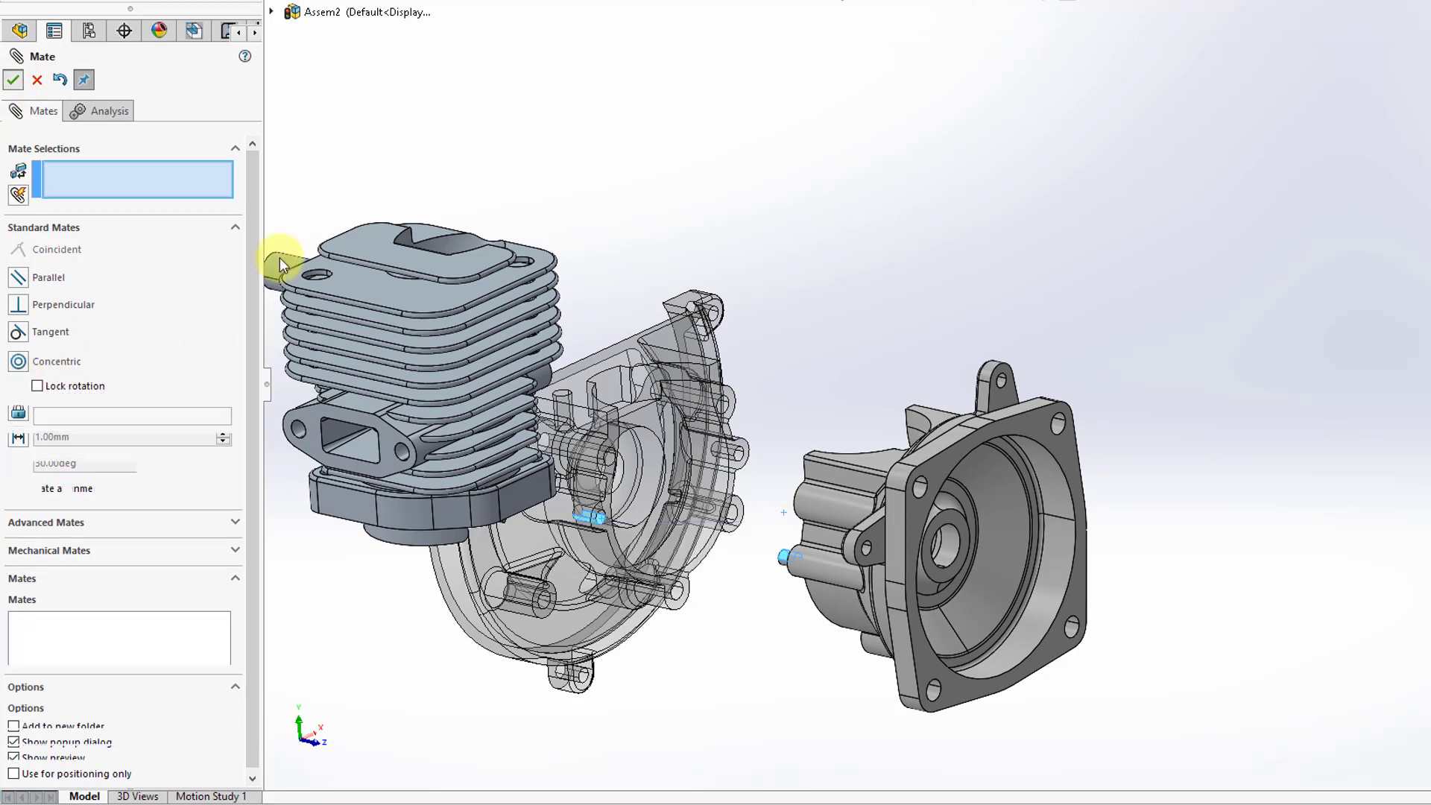
Step: Make the flat joining faces of the rear and front engine blocks coincident, and finish mating the two halves
{"action": "left_click", "coordinate": [683, 579]}
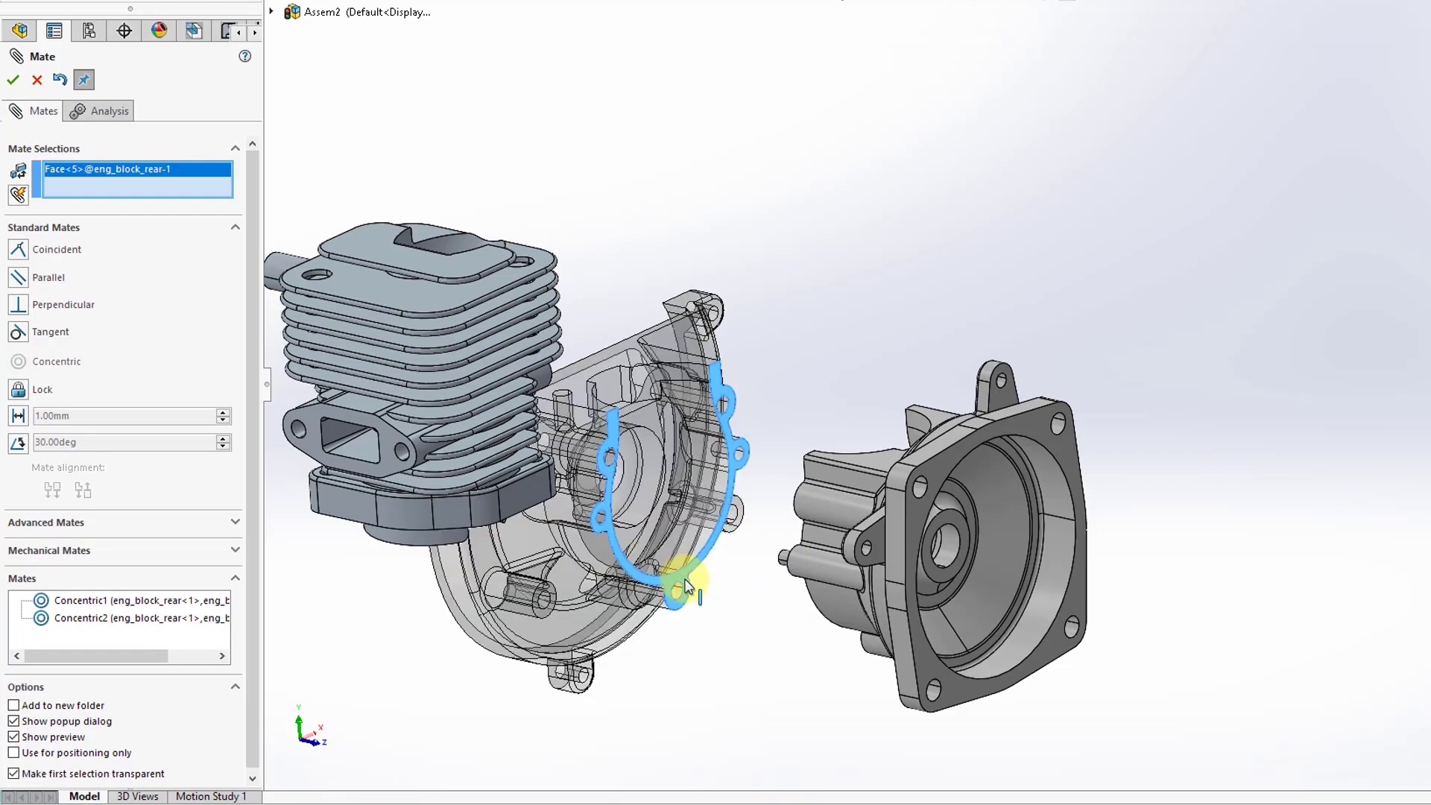
{"action": "middle_click_drag", "start_coordinate": [741, 527], "coordinate": [866, 569]}
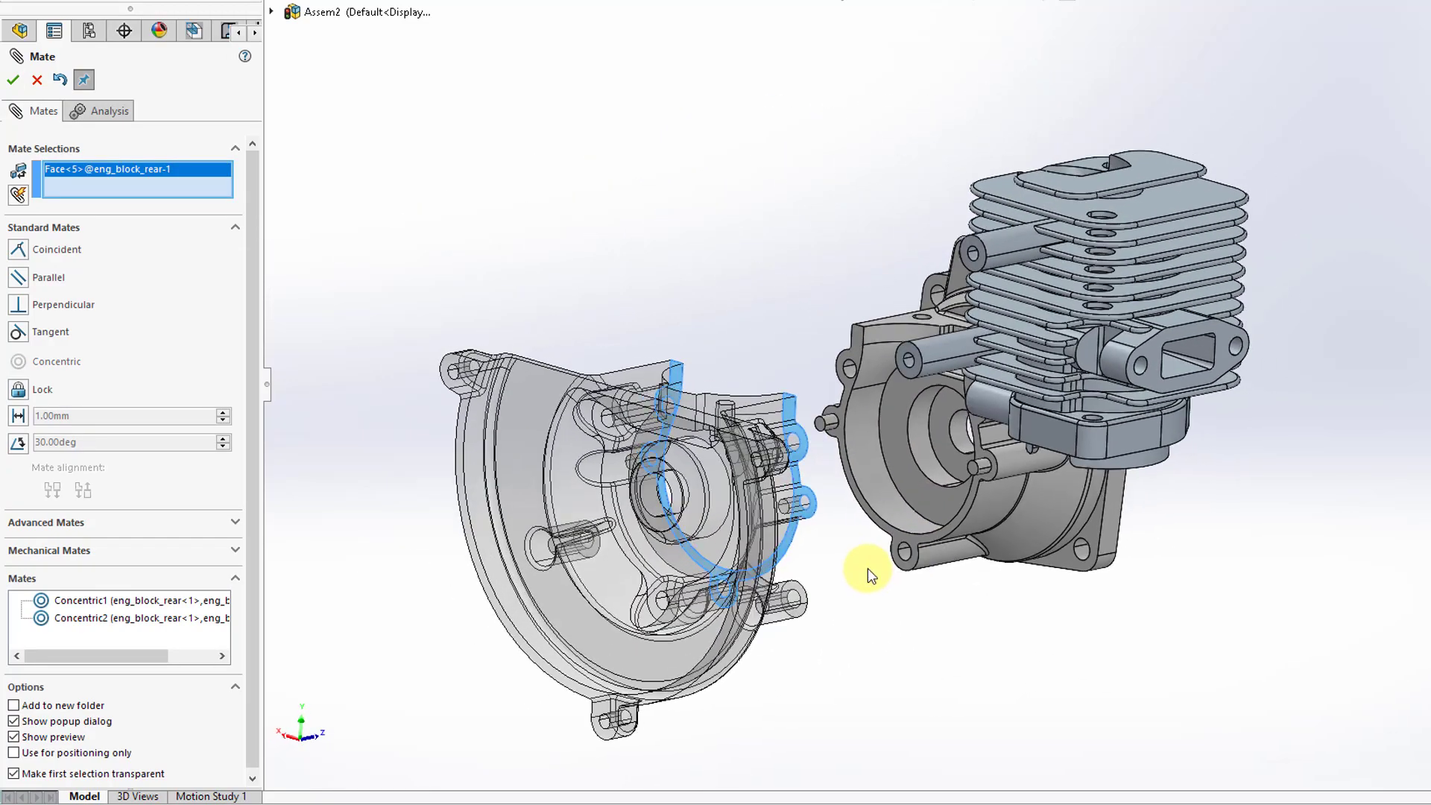
{"action": "left_click", "coordinate": [902, 536]}
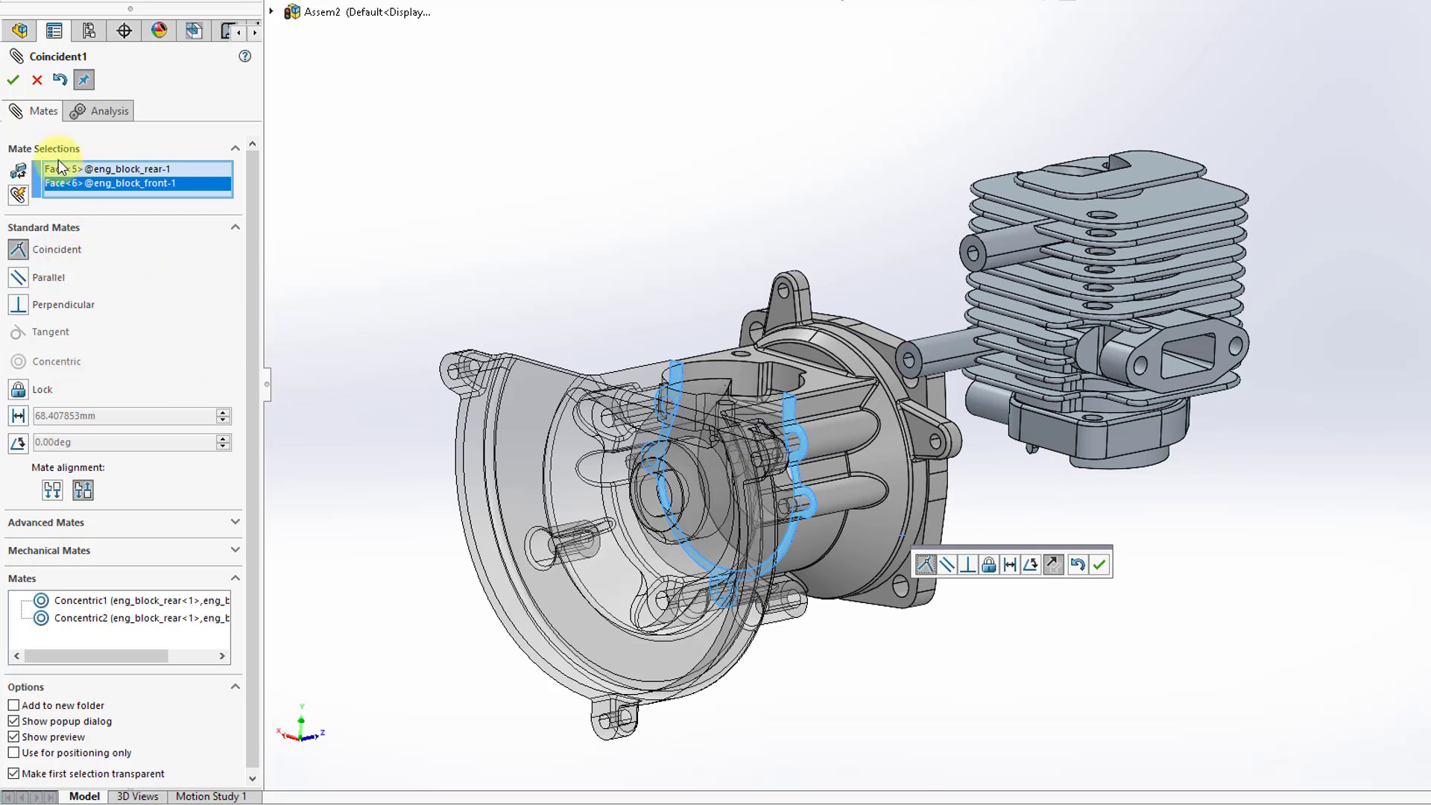
{"action": "left_click", "coordinate": [13, 82]}
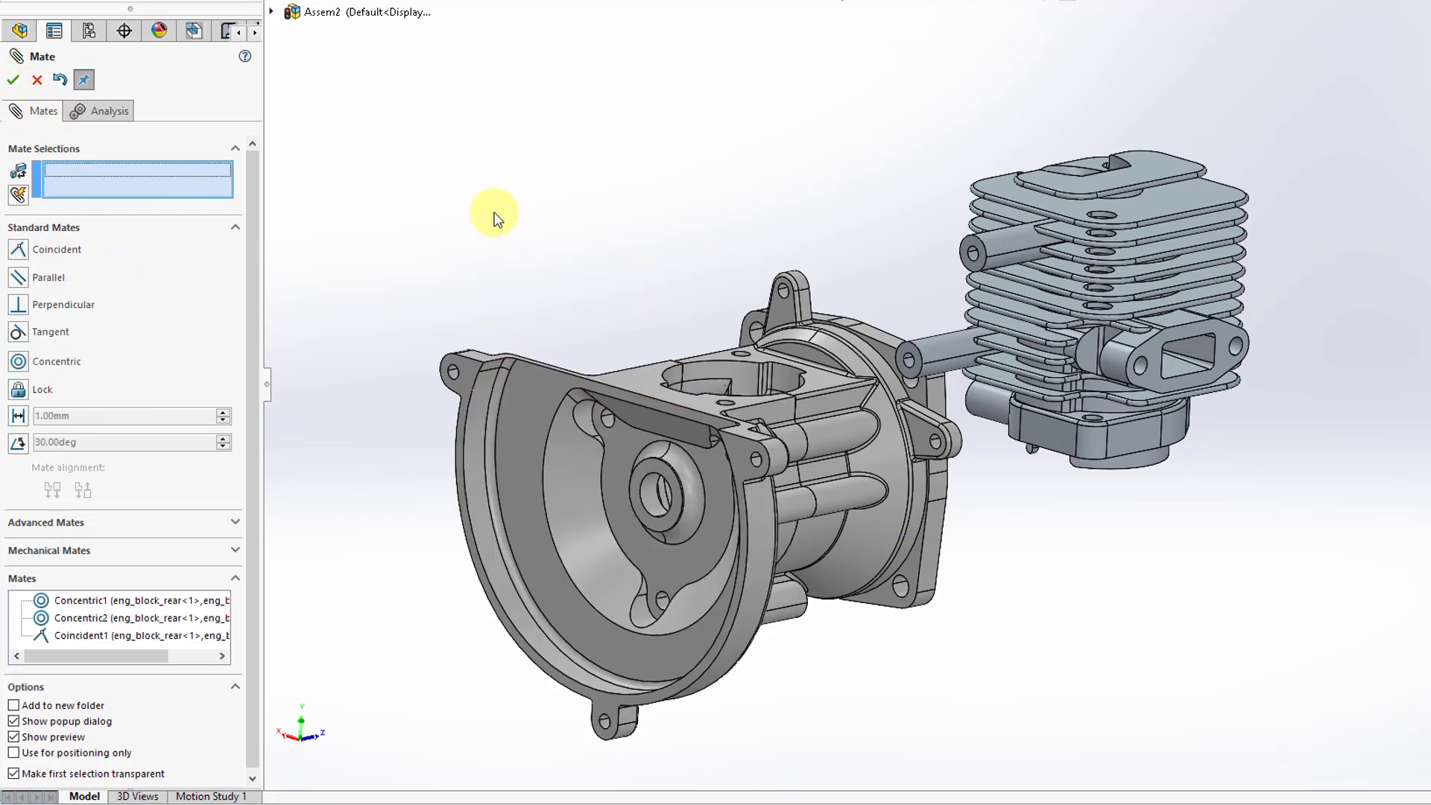
{"action": "left_click", "coordinate": [37, 80]}
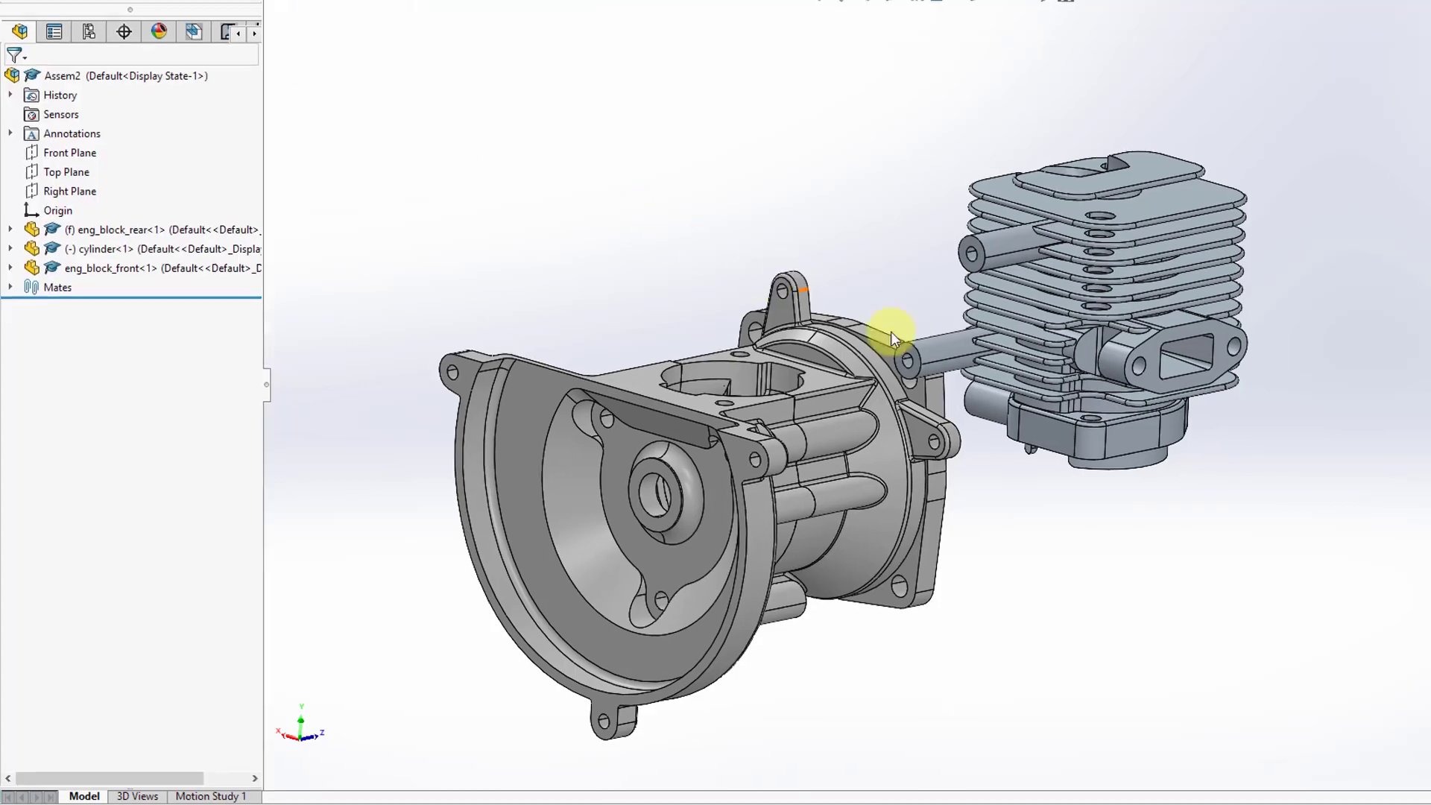
Step: Examine the joined engine block, its list of mates and the options available for the second concentric mate
{"action": "middle_click_drag", "start_coordinate": [891, 331], "coordinate": [916, 376]}
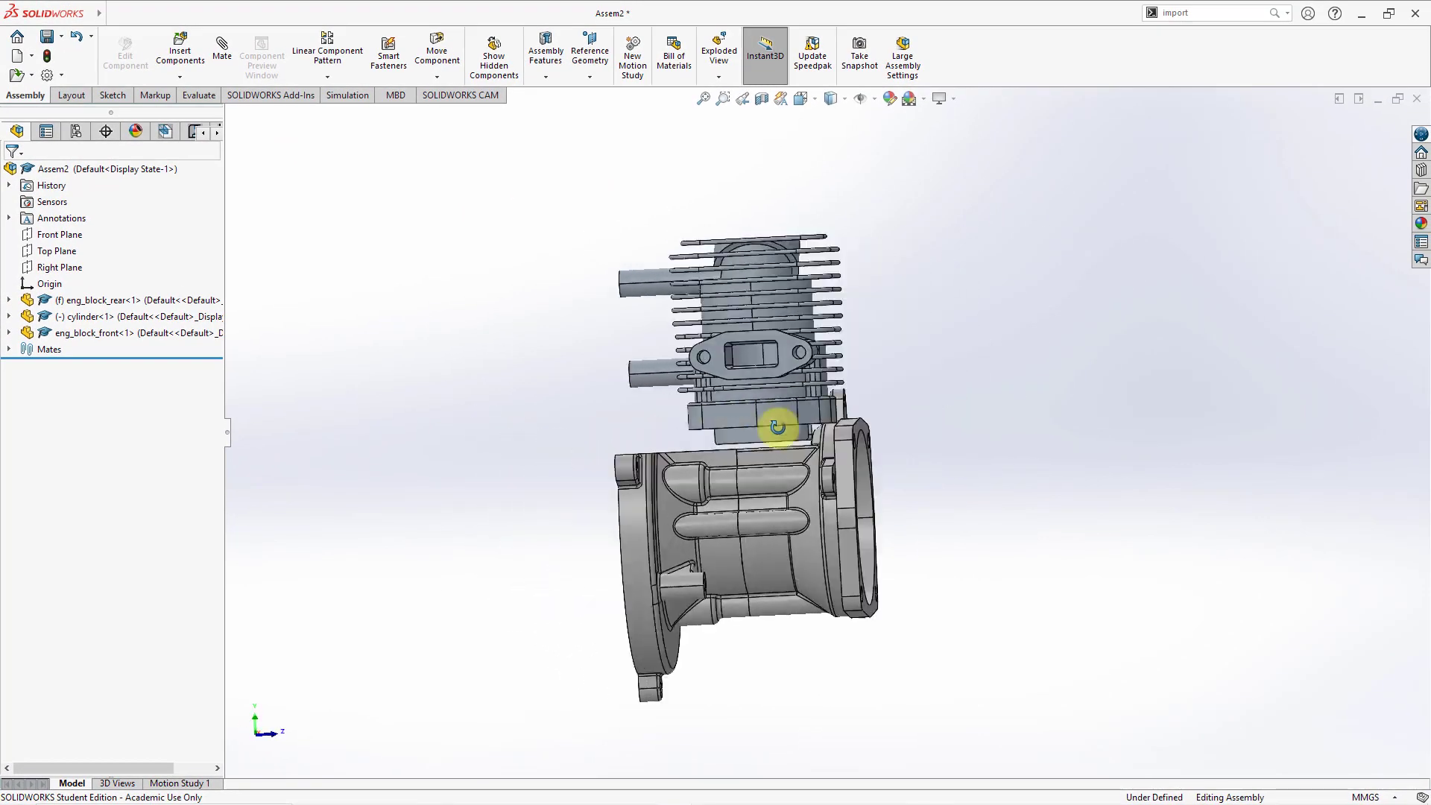
{"action": "middle_click_drag", "start_coordinate": [777, 426], "coordinate": [493, 565]}
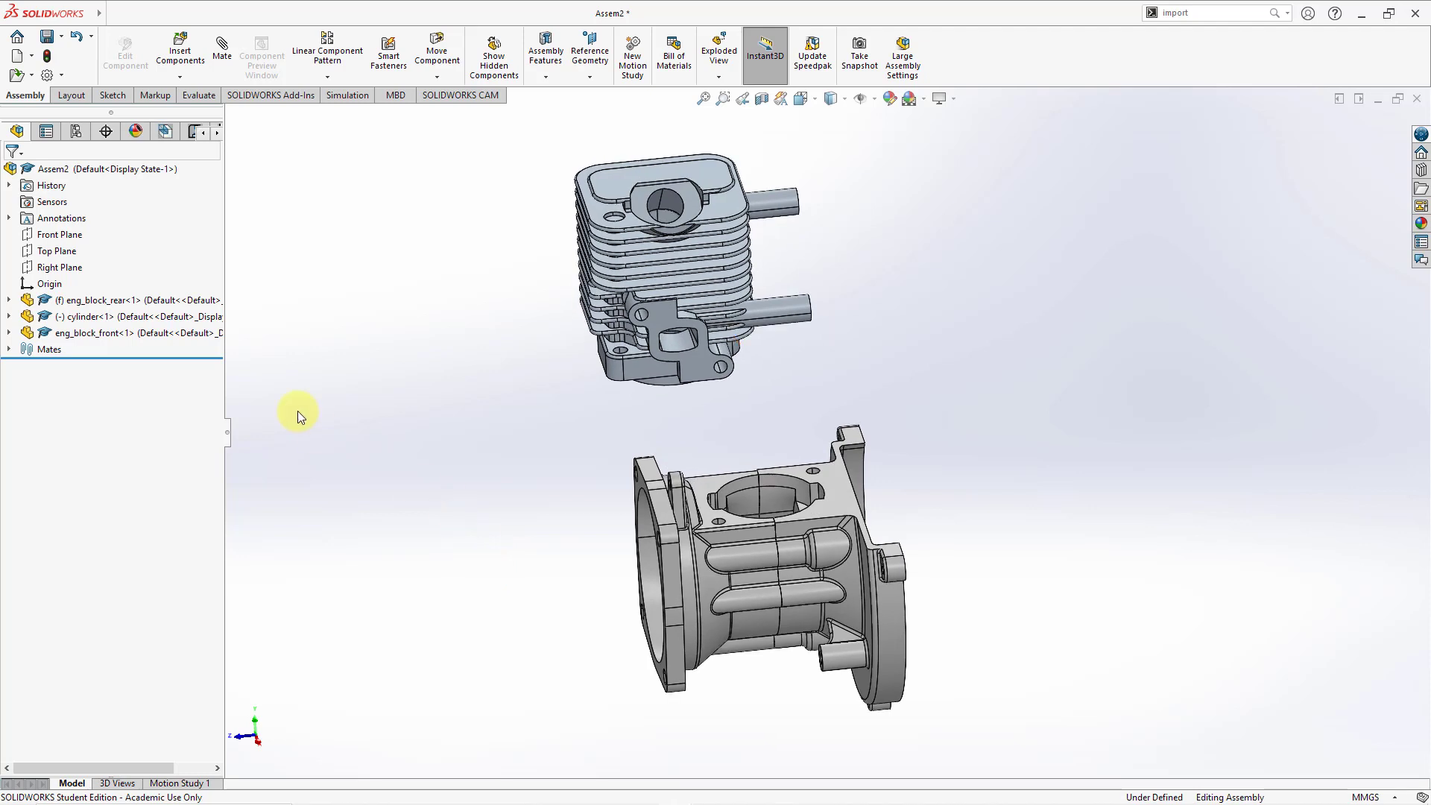
{"action": "left_click", "coordinate": [9, 350]}
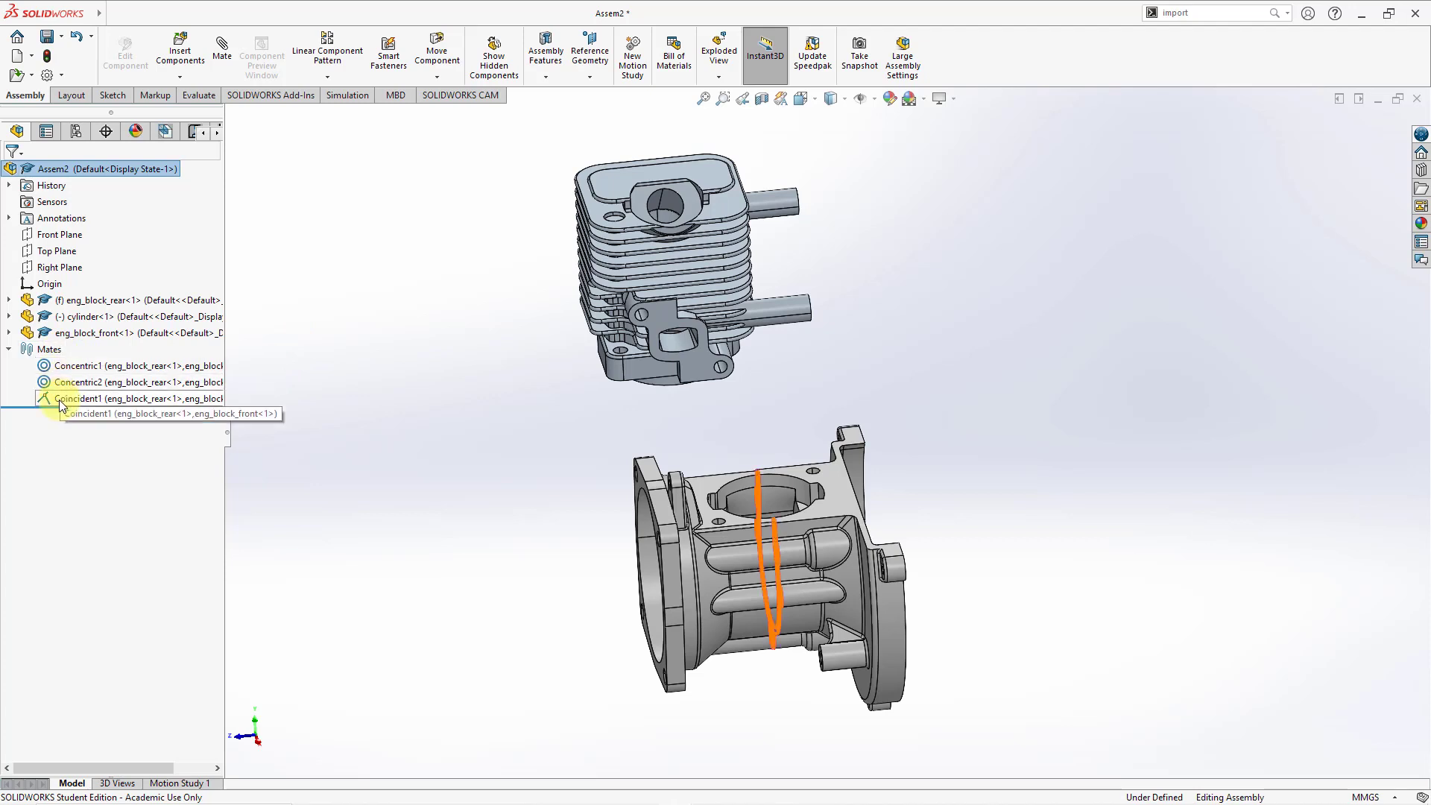
{"action": "left_click", "coordinate": [9, 350]}
{"action": "left_click", "coordinate": [10, 351]}
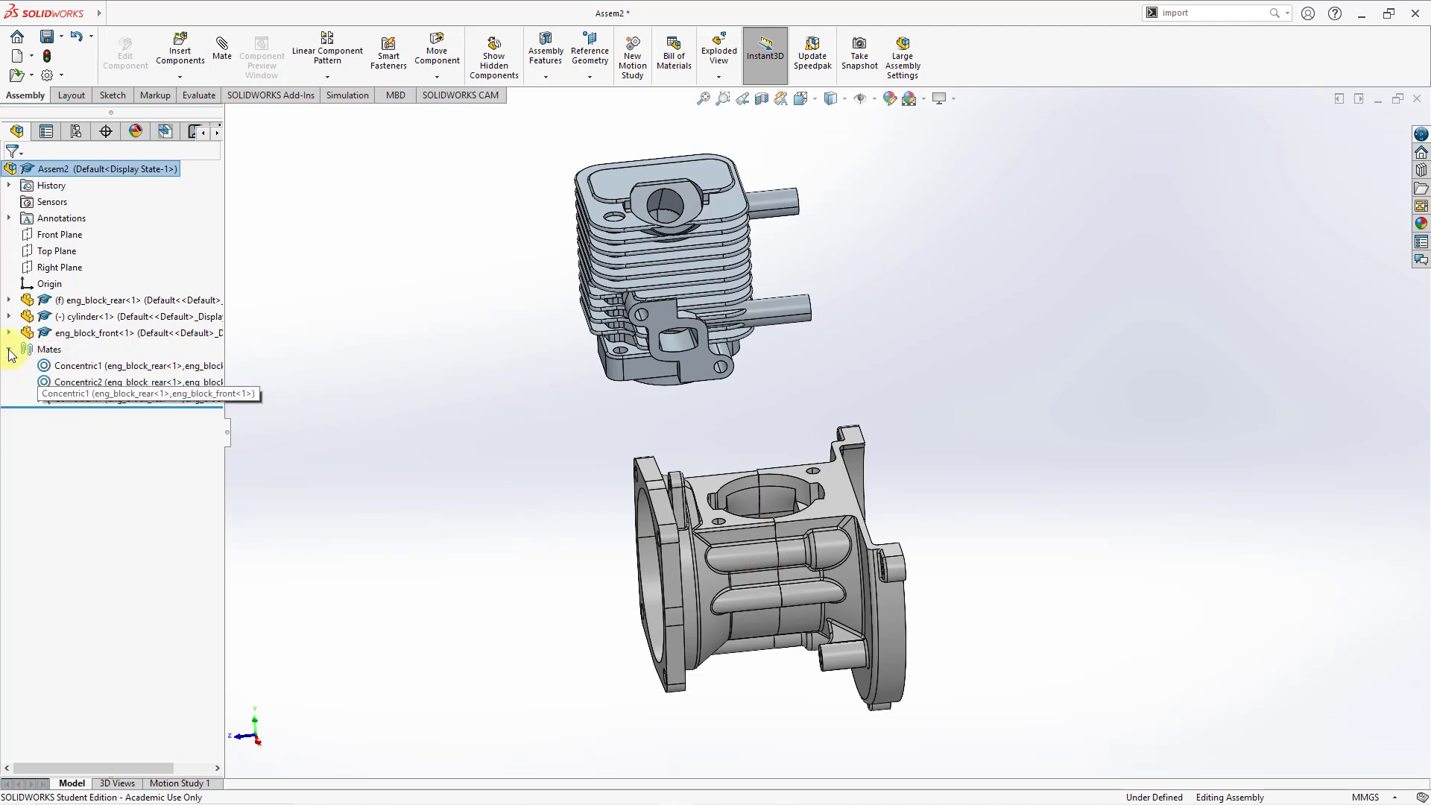
{"action": "right_click", "coordinate": [131, 382]}
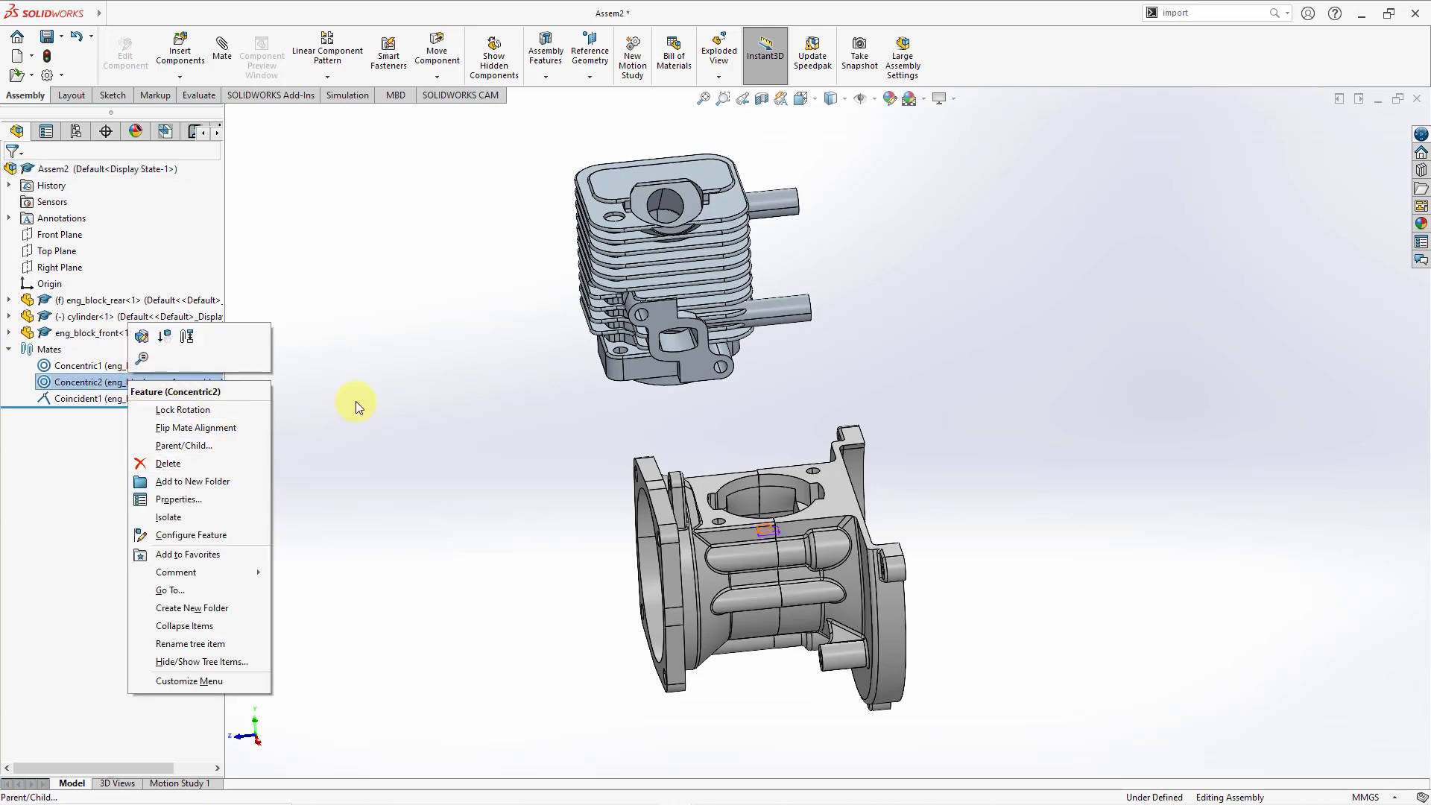
{"action": "left_click", "coordinate": [401, 407]}
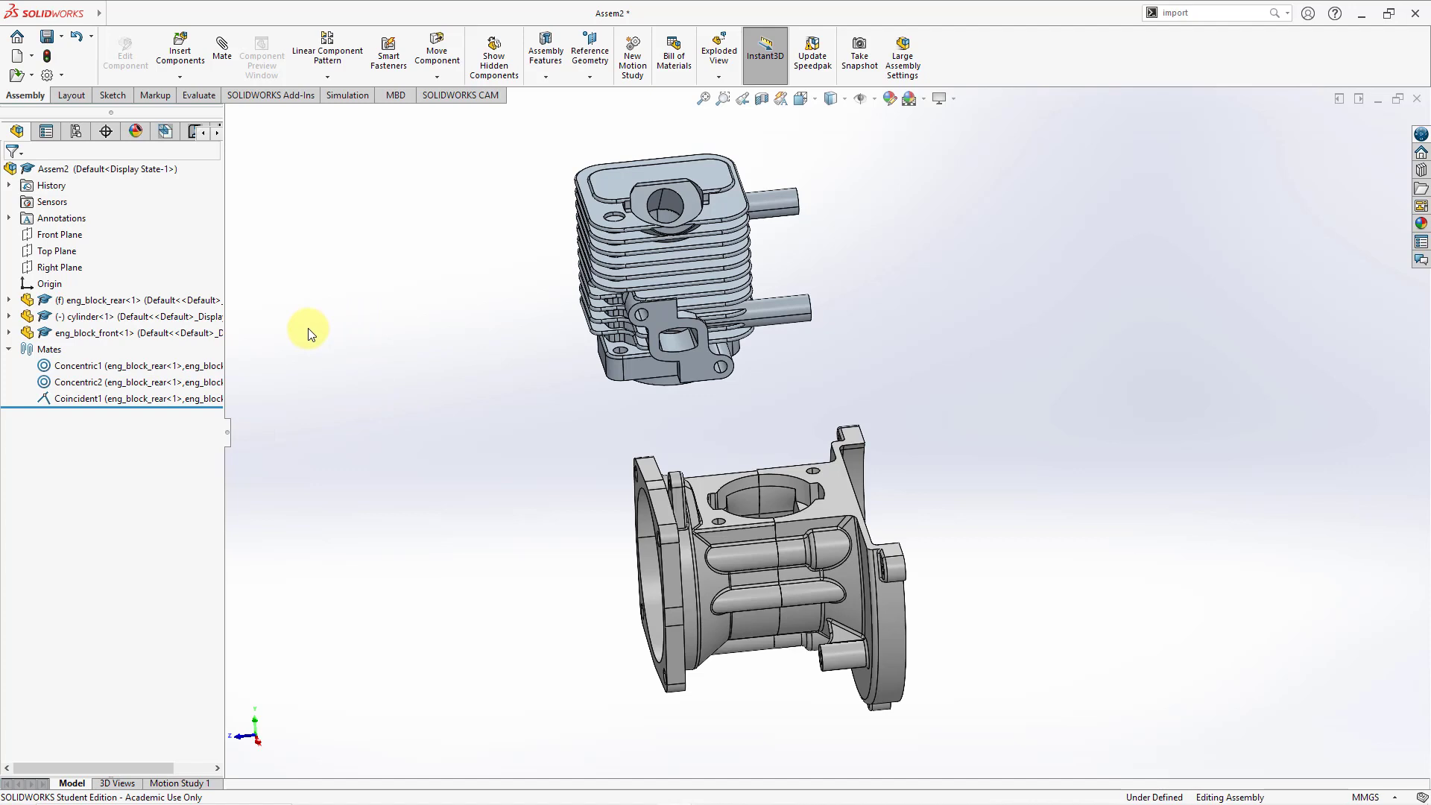
Step: Add a concentric mate between the cylinder's base flange hole and the bolt hole on top of the front block
{"action": "left_click", "coordinate": [224, 63]}
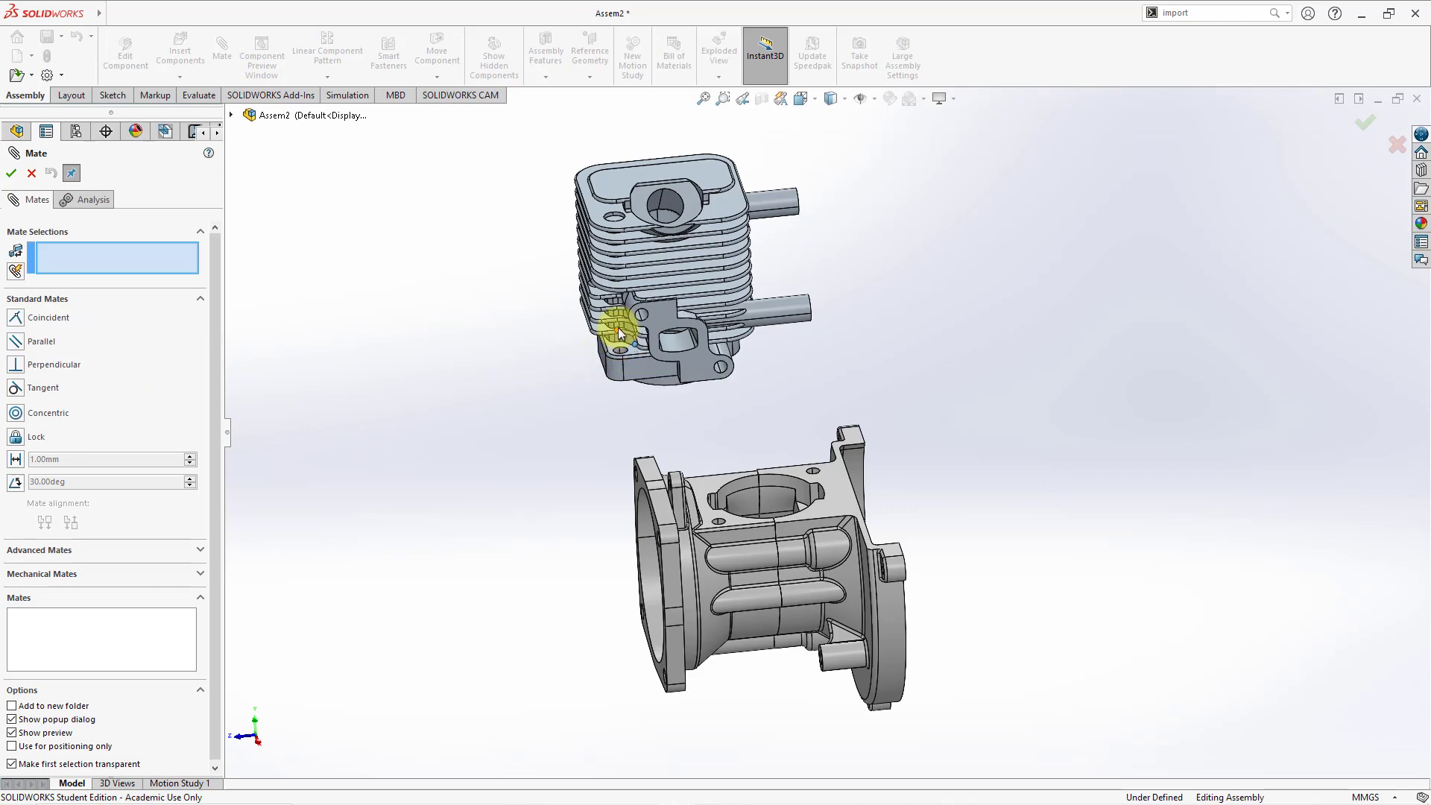
{"action": "scroll", "coordinate": [615, 295], "scroll_direction": "down", "scroll_amount": 5}
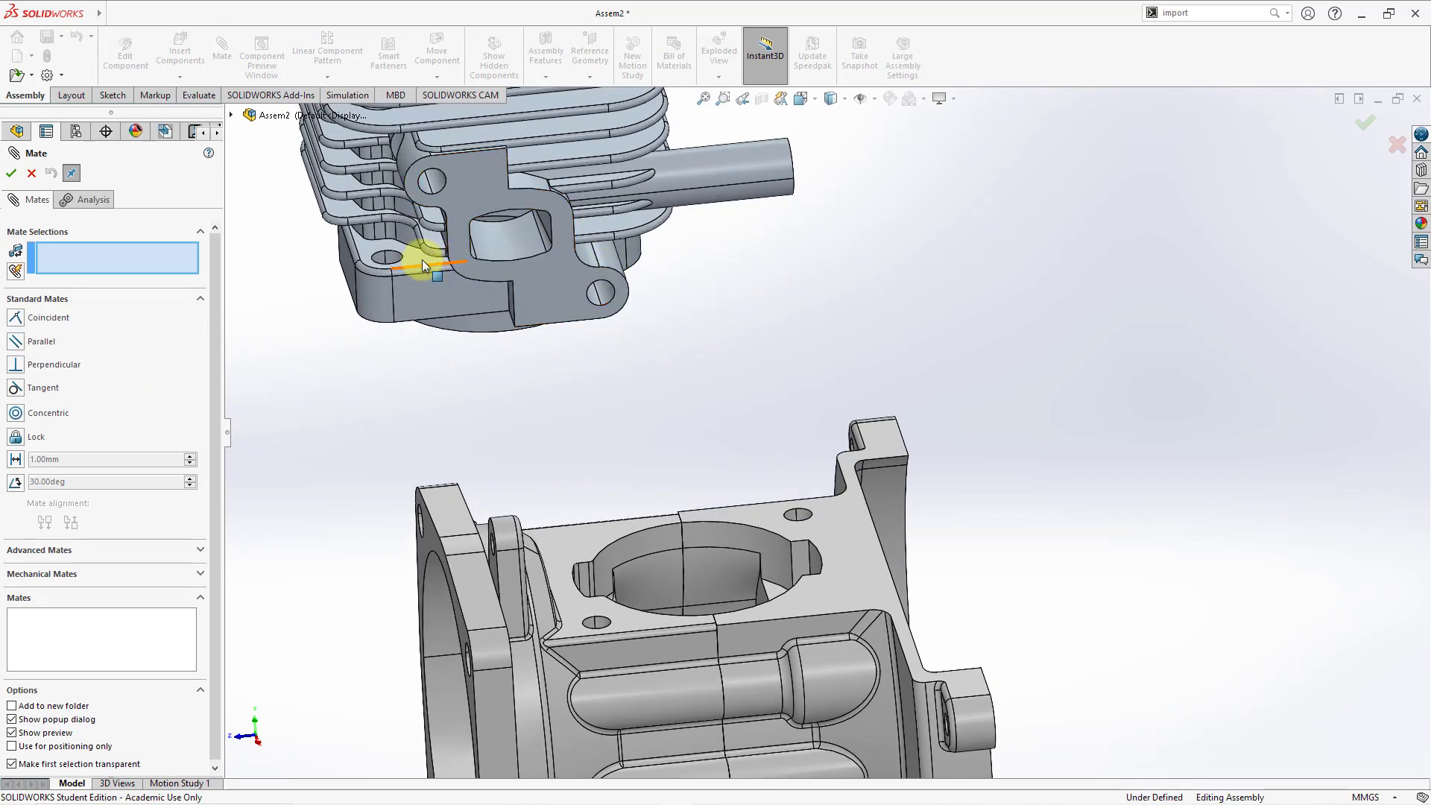
{"action": "left_click", "coordinate": [393, 263]}
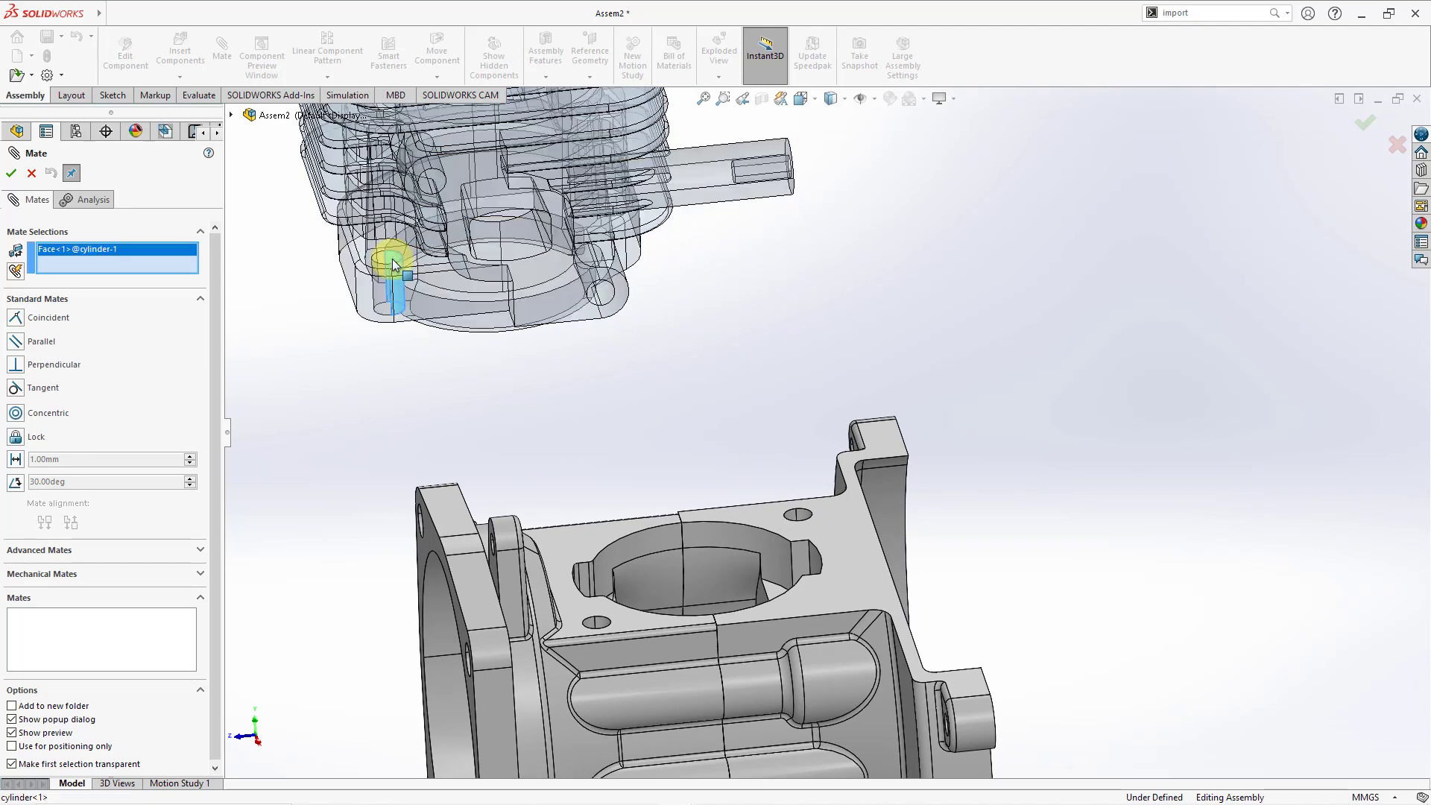
{"action": "left_click", "coordinate": [605, 630]}
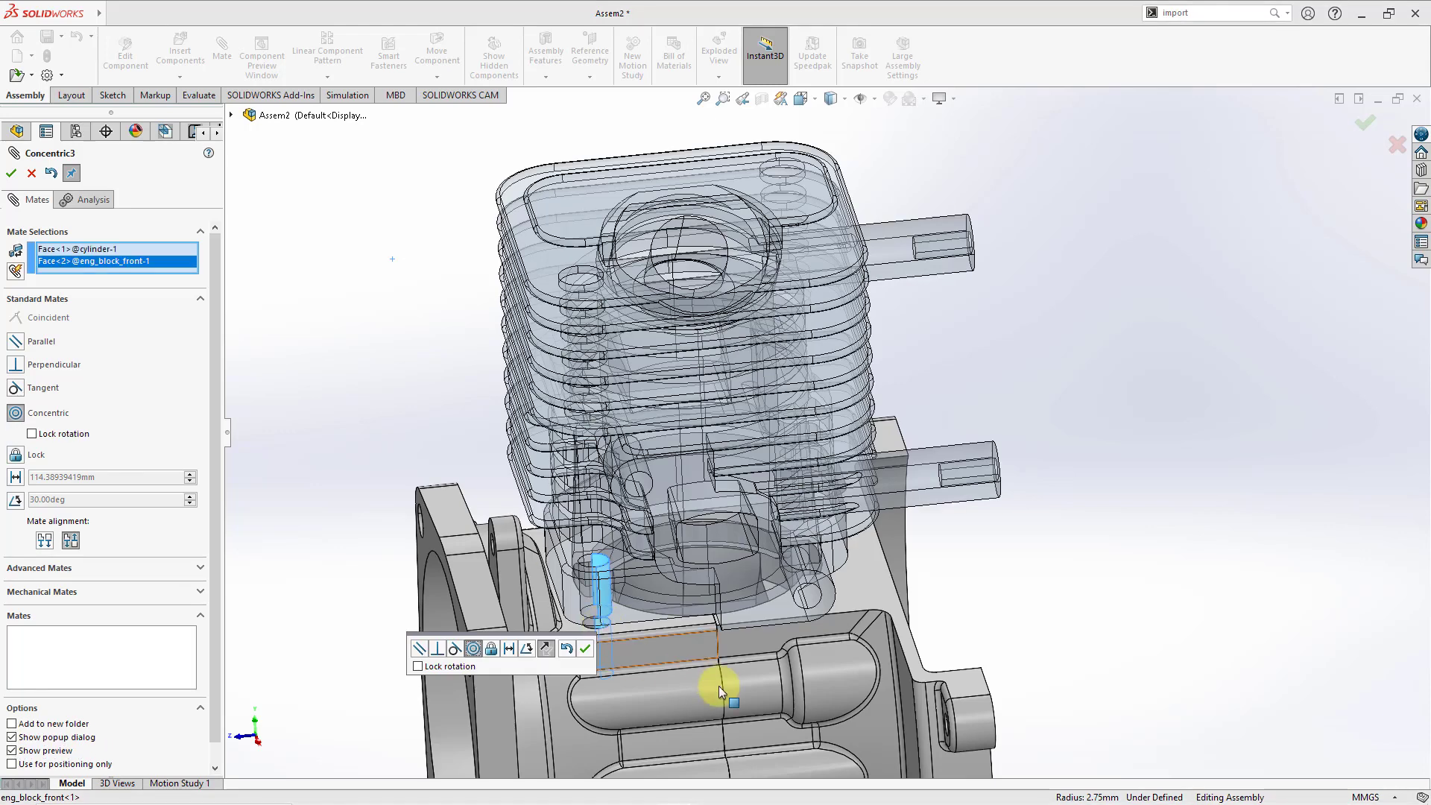
{"action": "scroll", "coordinate": [790, 472], "scroll_direction": "up", "scroll_amount": 4}
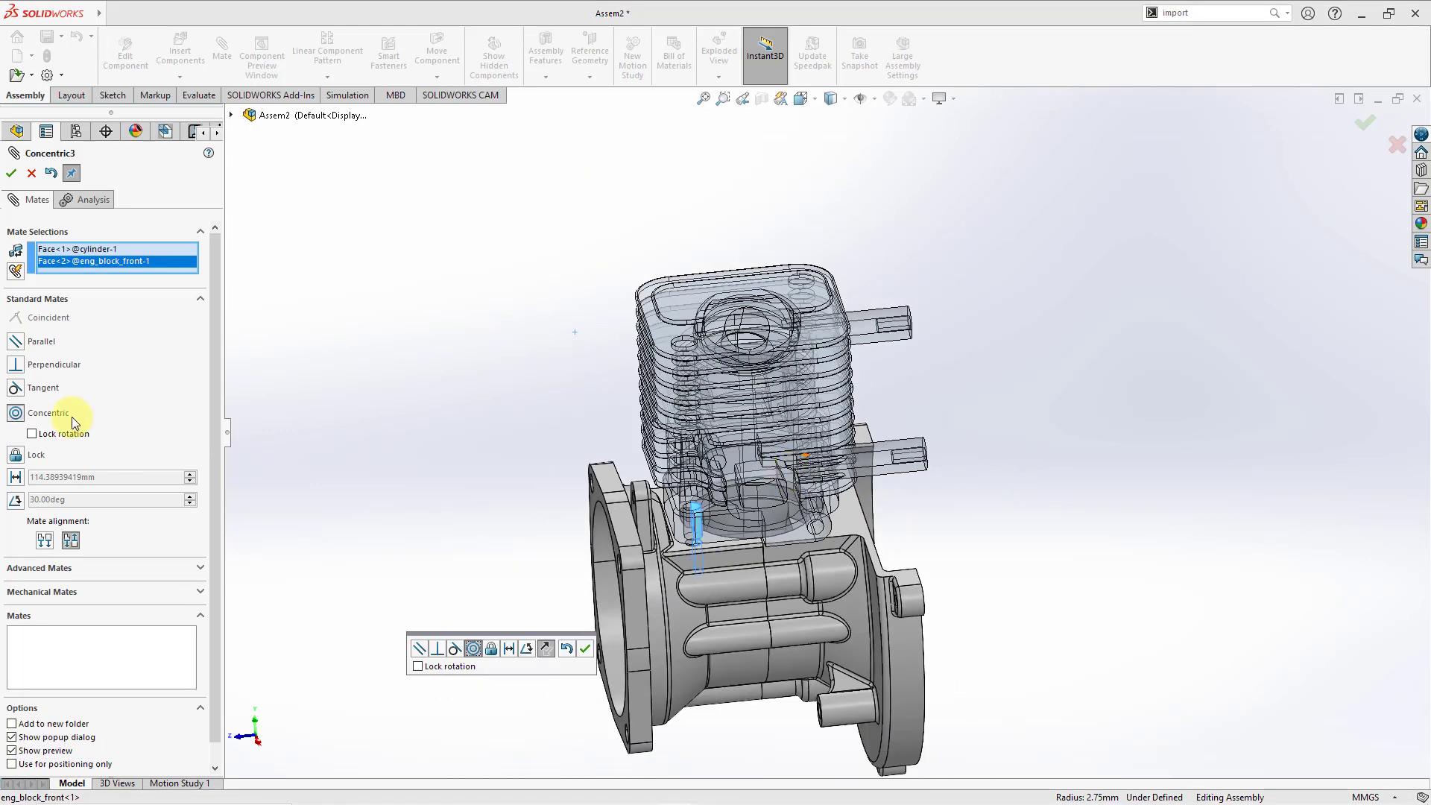
{"action": "left_click", "coordinate": [11, 177]}
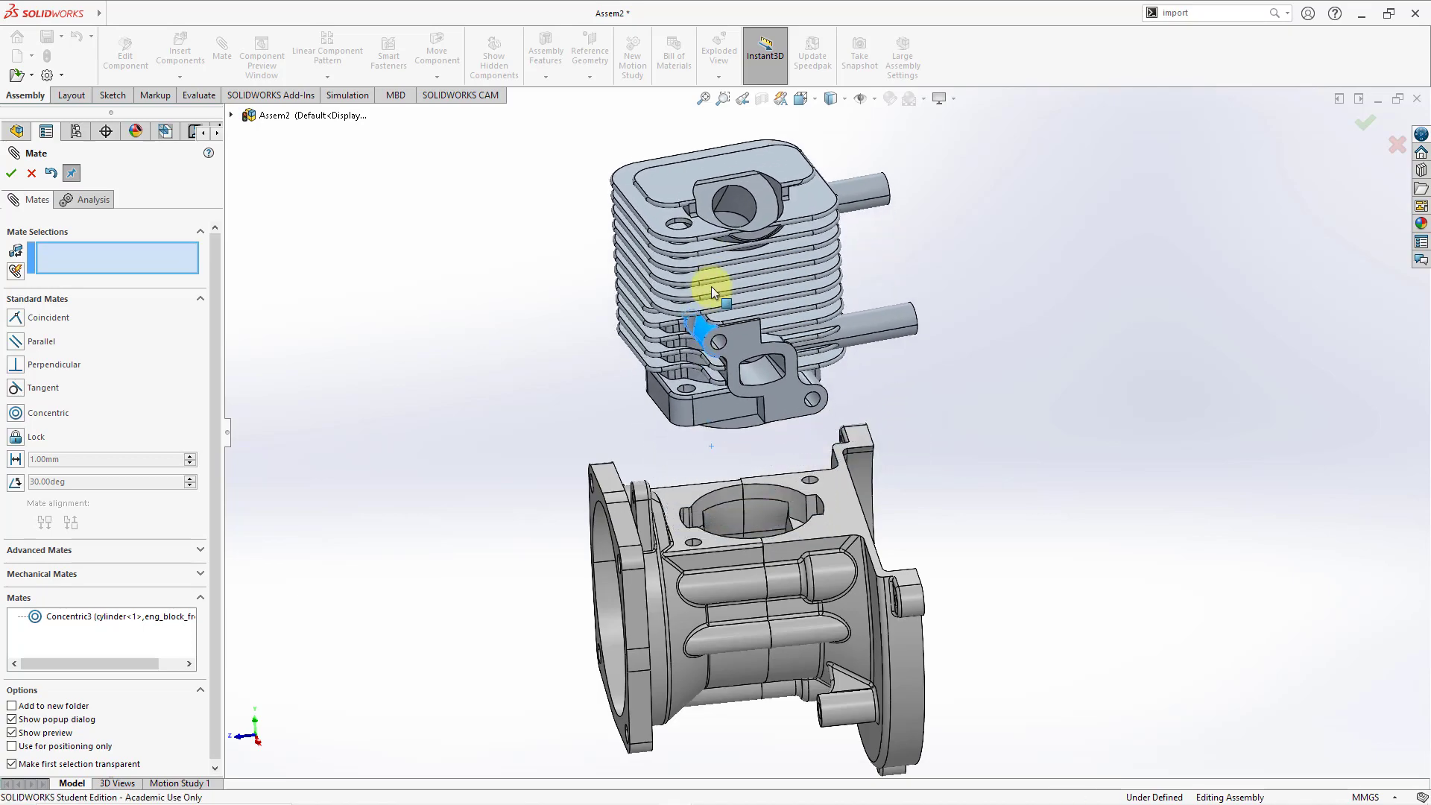
Step: Add a concentric mate between the rear block's top bolt hole and the opposite hole in the cylinder's base flange
{"action": "middle_click_drag", "start_coordinate": [879, 469], "coordinate": [569, 438]}
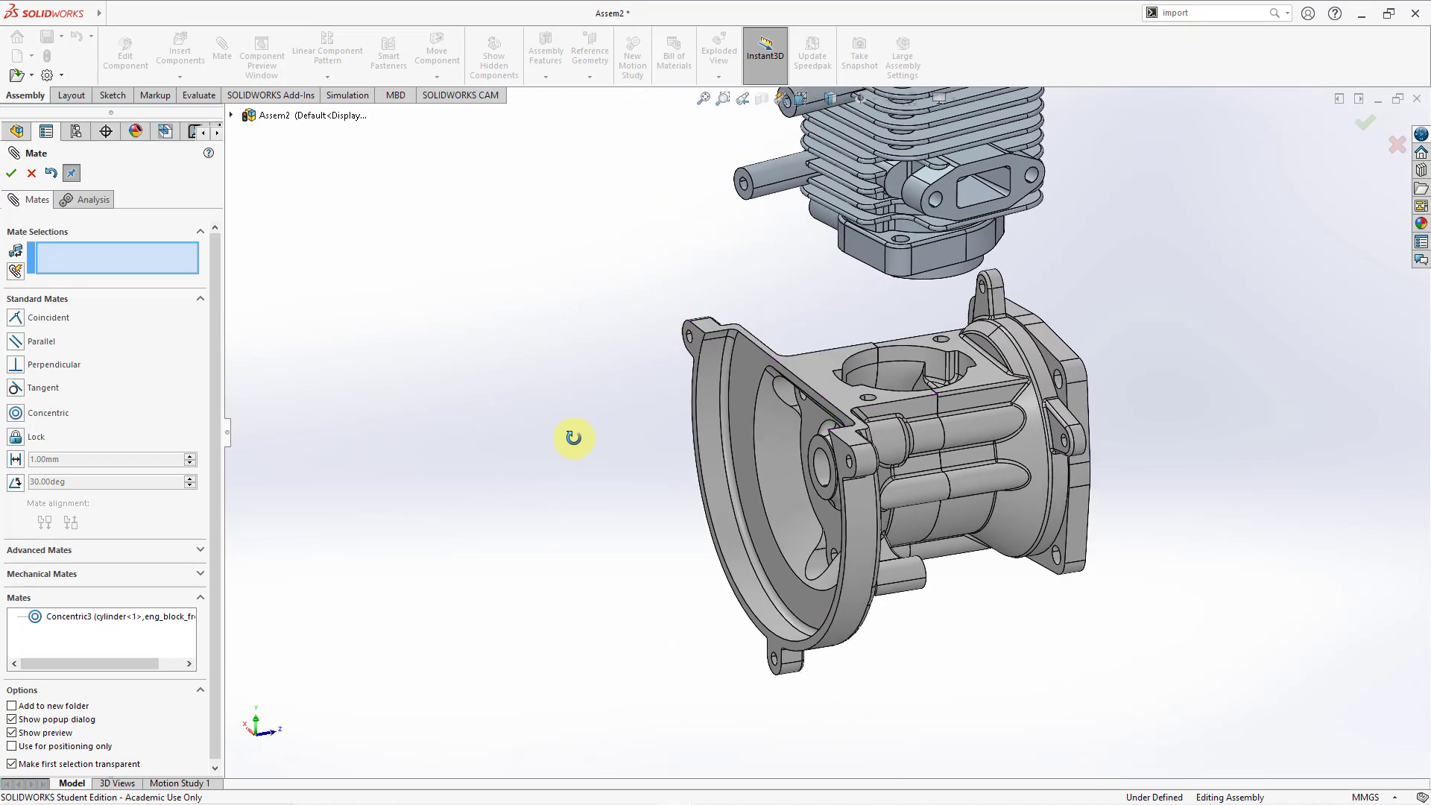
{"action": "left_click", "coordinate": [870, 403]}
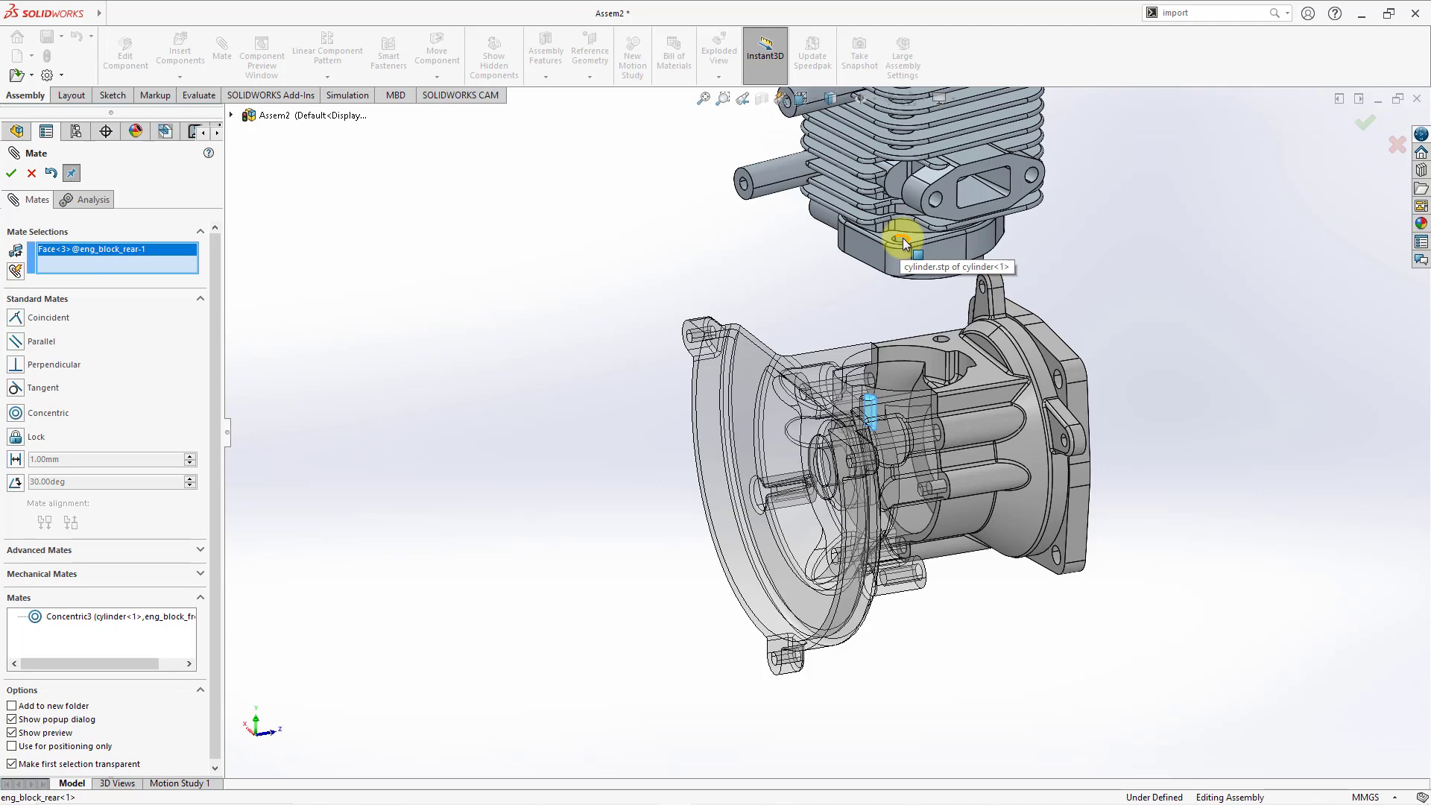
{"action": "scroll", "coordinate": [902, 239], "scroll_direction": "up", "scroll_amount": 3}
{"action": "scroll", "coordinate": [898, 224], "scroll_direction": "down", "scroll_amount": 6}
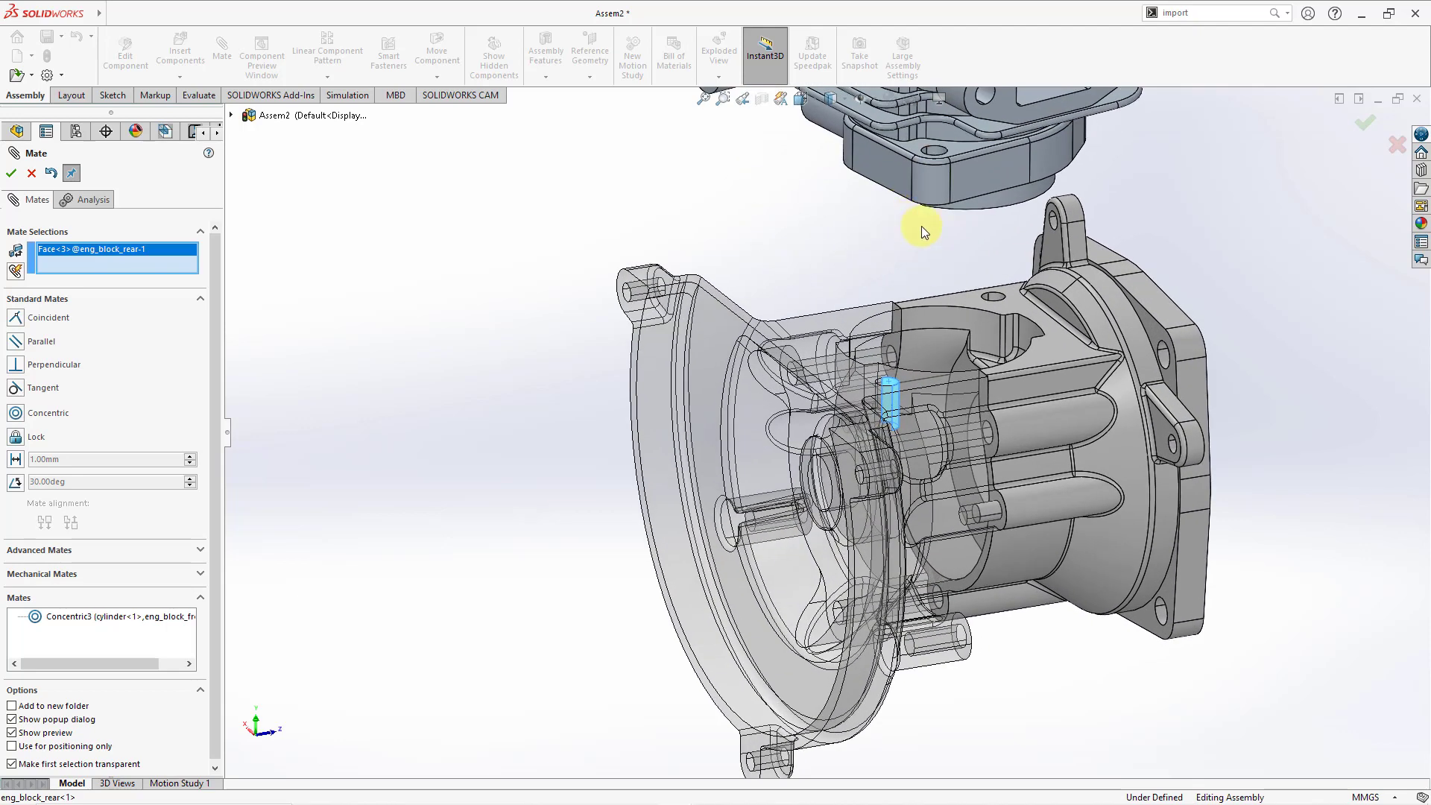
{"action": "middle_click_drag", "start_coordinate": [921, 226], "coordinate": [764, 376], "text": "ctrl"}
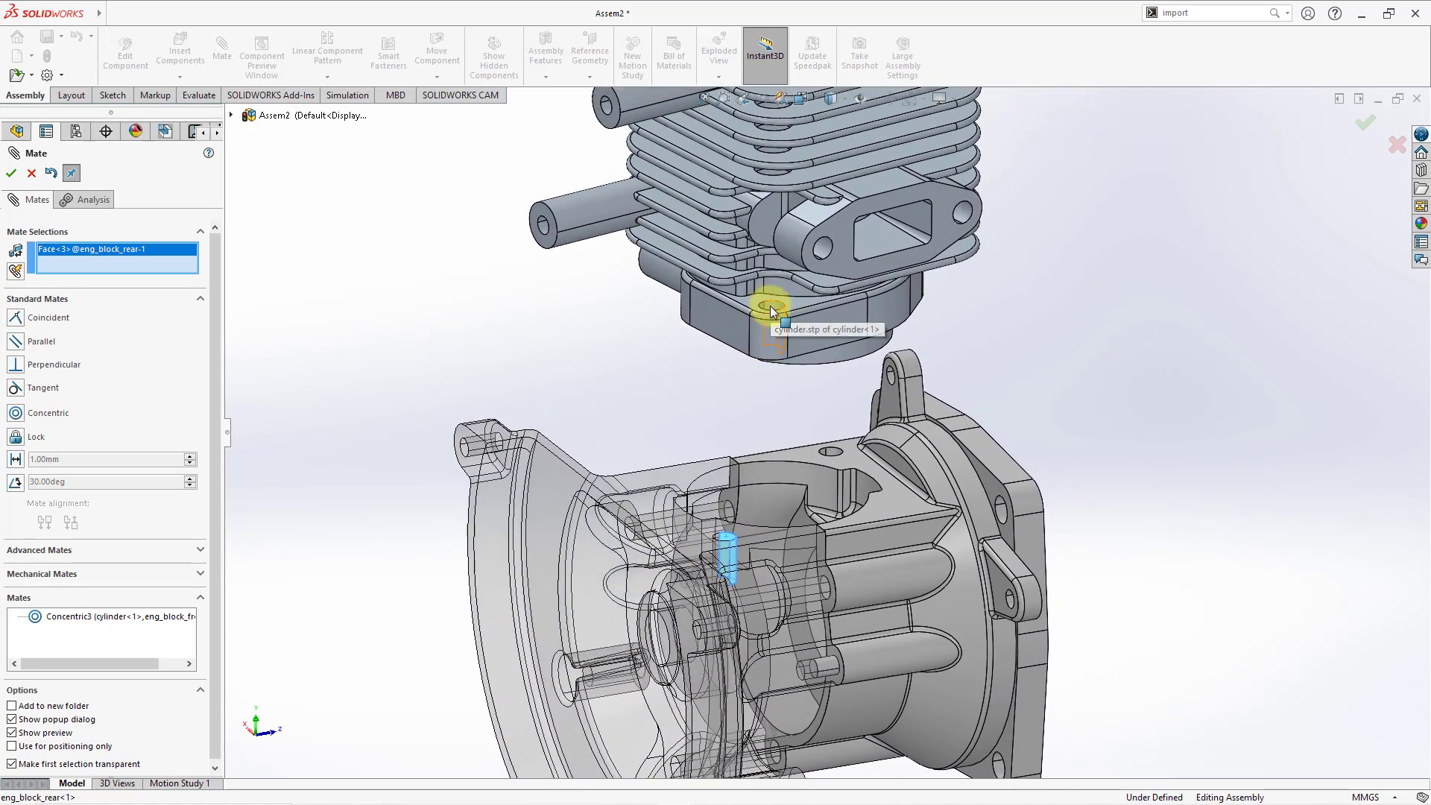
{"action": "left_click", "coordinate": [771, 306]}
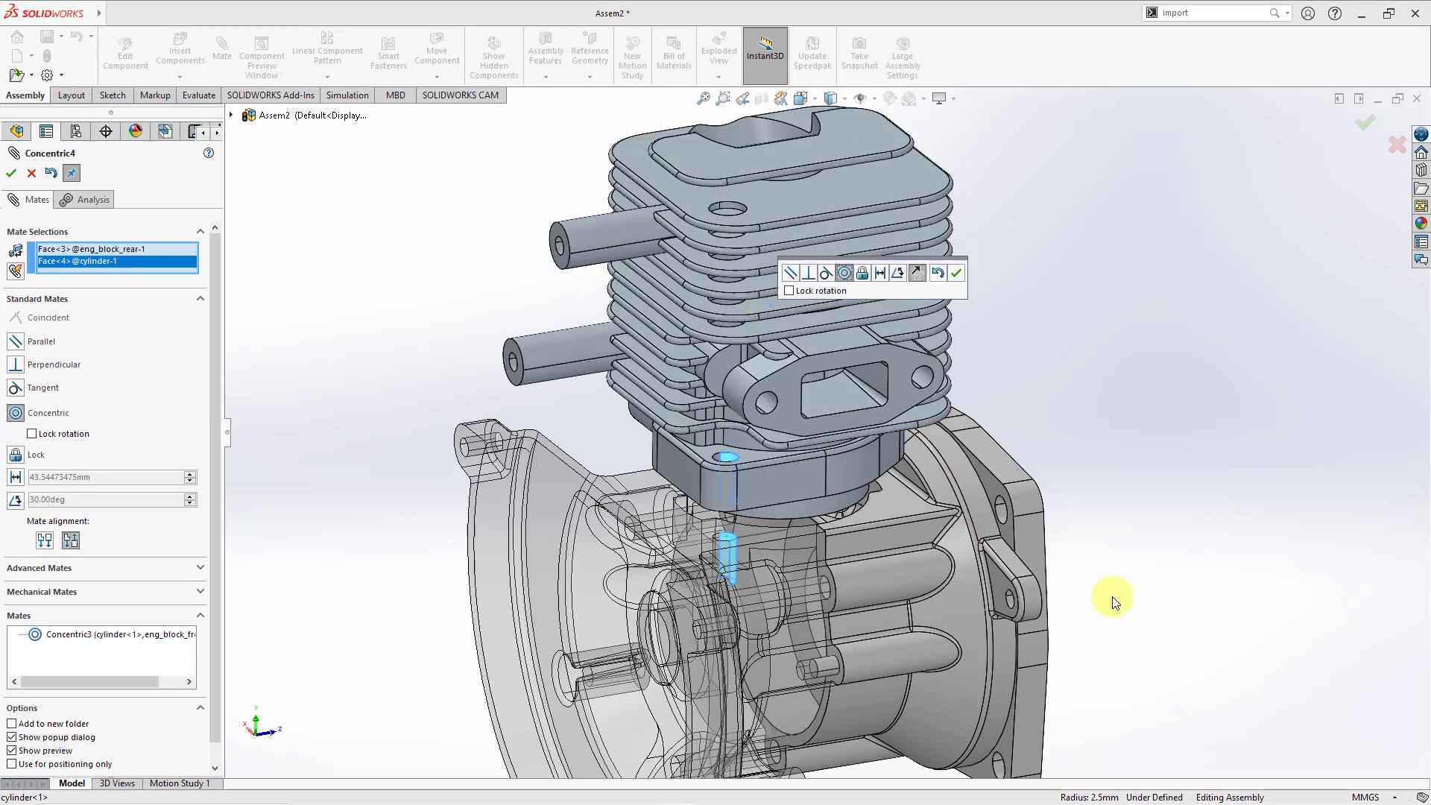
{"action": "left_click", "coordinate": [12, 174]}
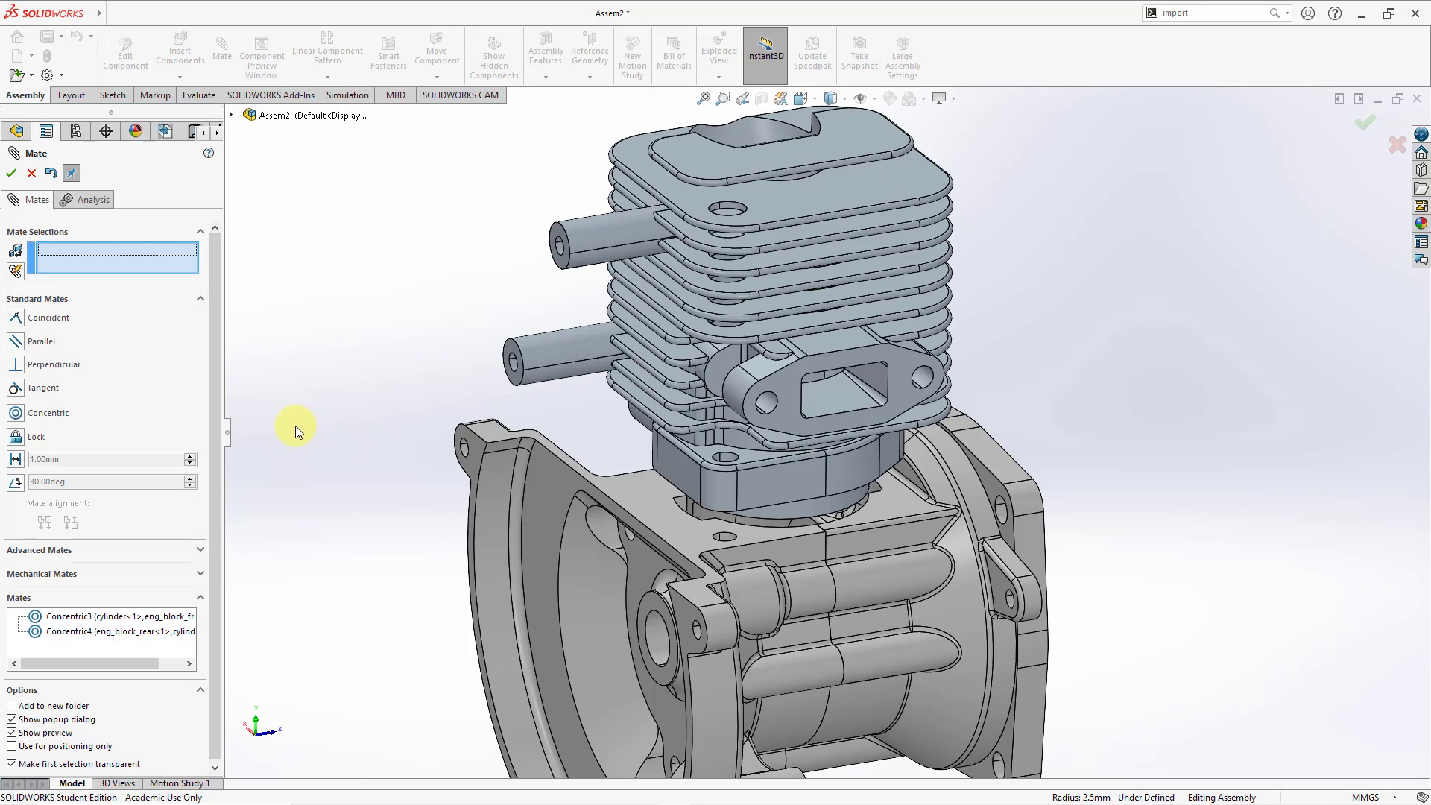
Step: Make the rear block's top face and the underside of the cylinder's base flange coincident, and finish mating the cylinder
{"action": "left_click", "coordinate": [671, 521]}
{"action": "middle_click_drag", "start_coordinate": [699, 473], "coordinate": [696, 378]}
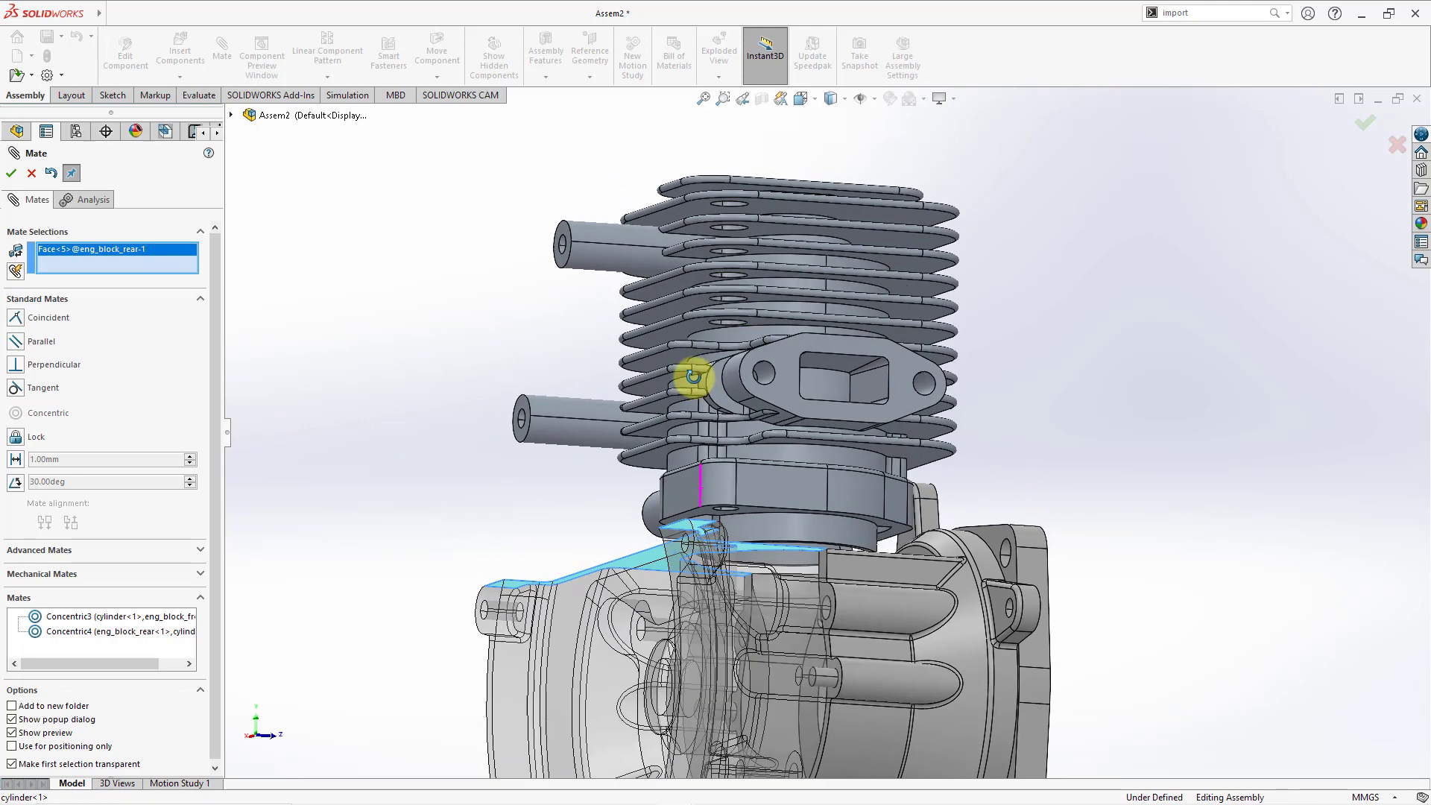
{"action": "left_click", "coordinate": [749, 511]}
{"action": "middle_click_drag", "start_coordinate": [702, 413], "coordinate": [628, 534]}
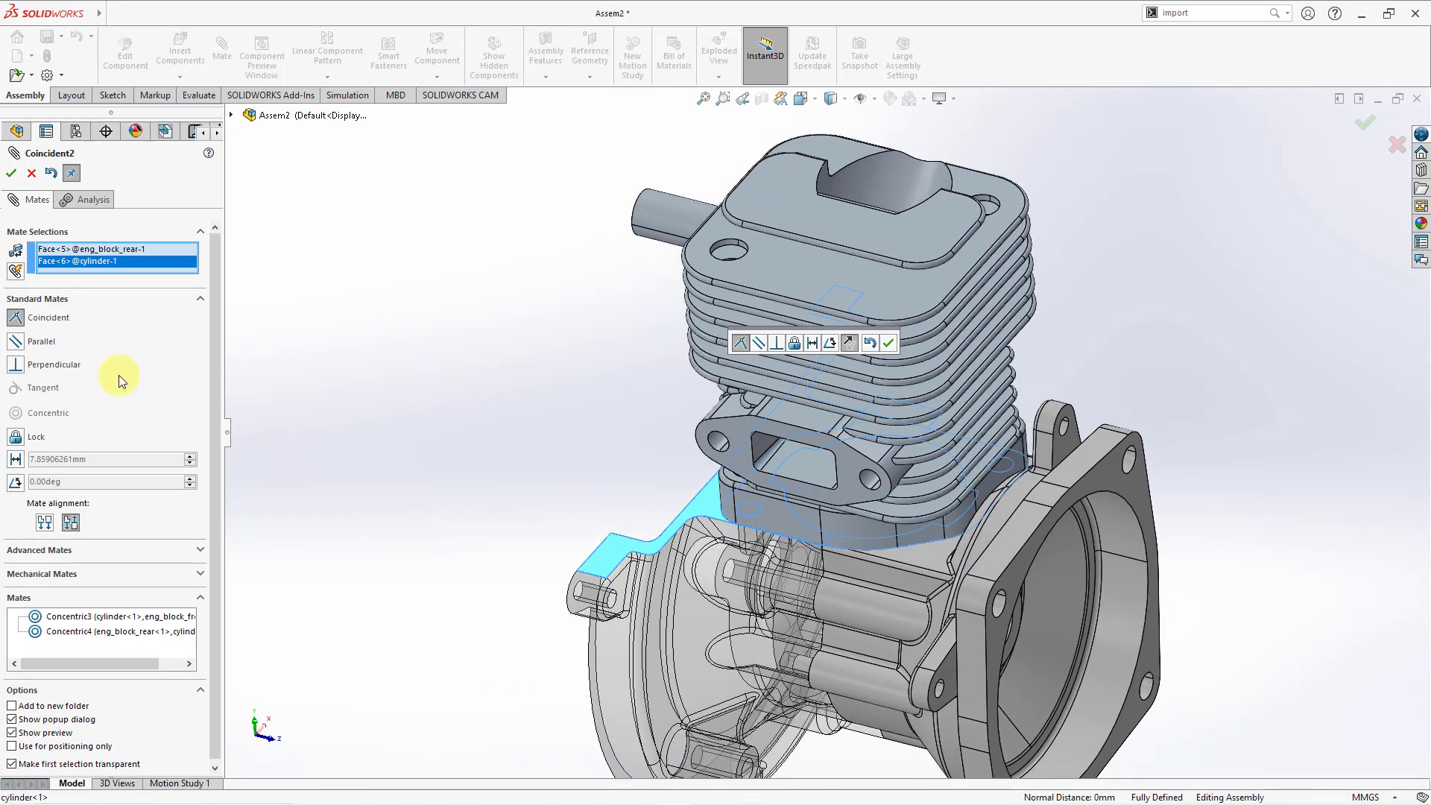
{"action": "left_click", "coordinate": [11, 175]}
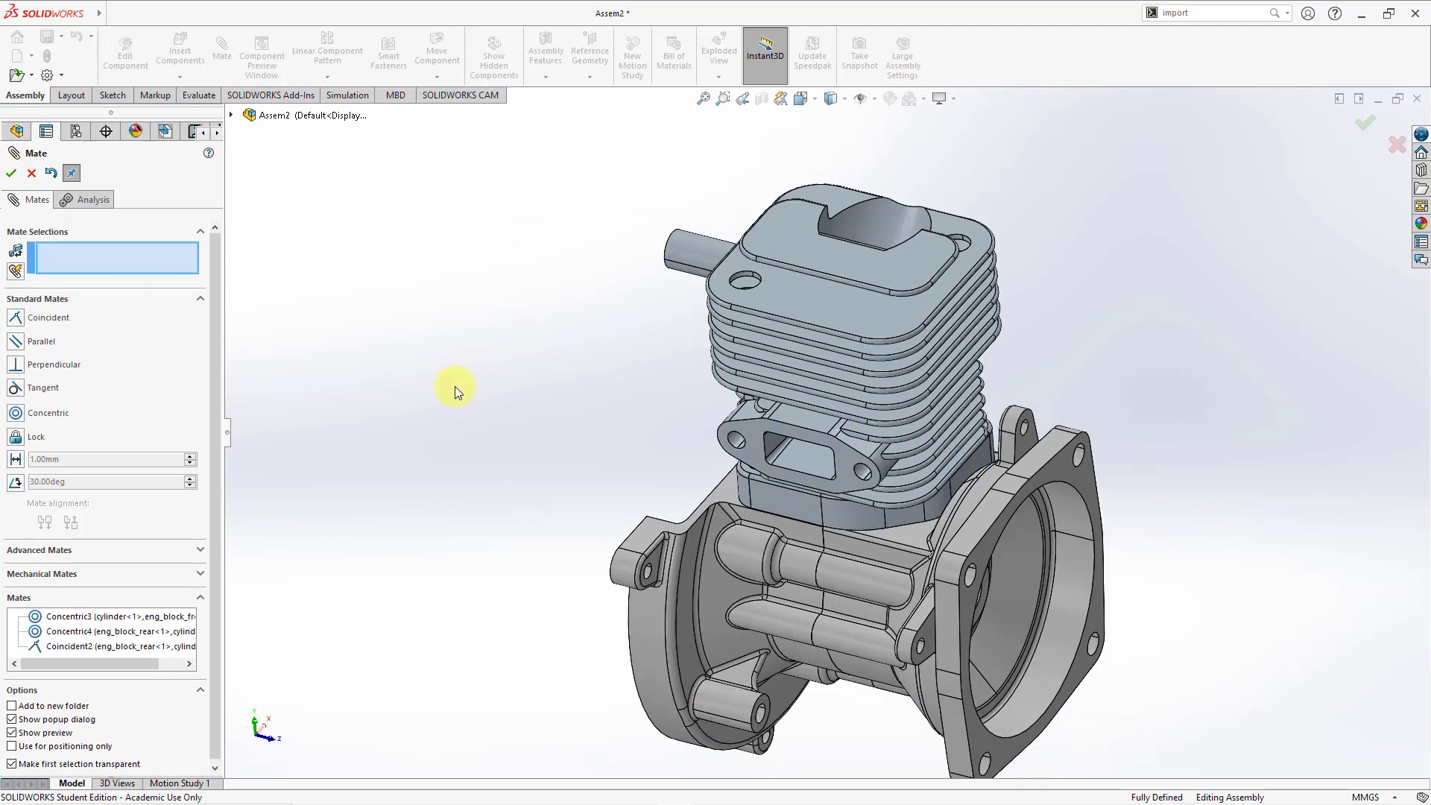
{"action": "left_click", "coordinate": [11, 175]}
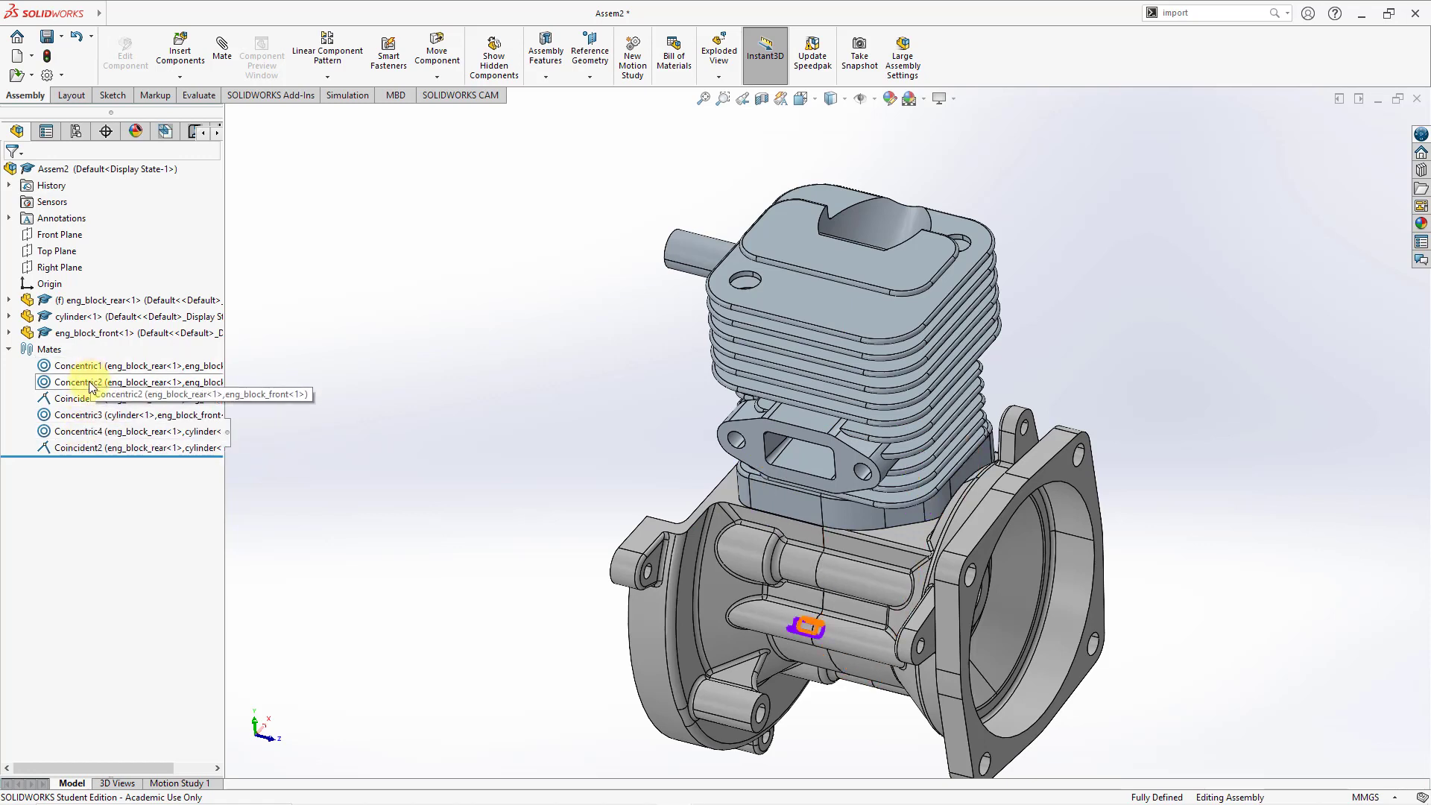
{"action": "left_click", "coordinate": [9, 349]}
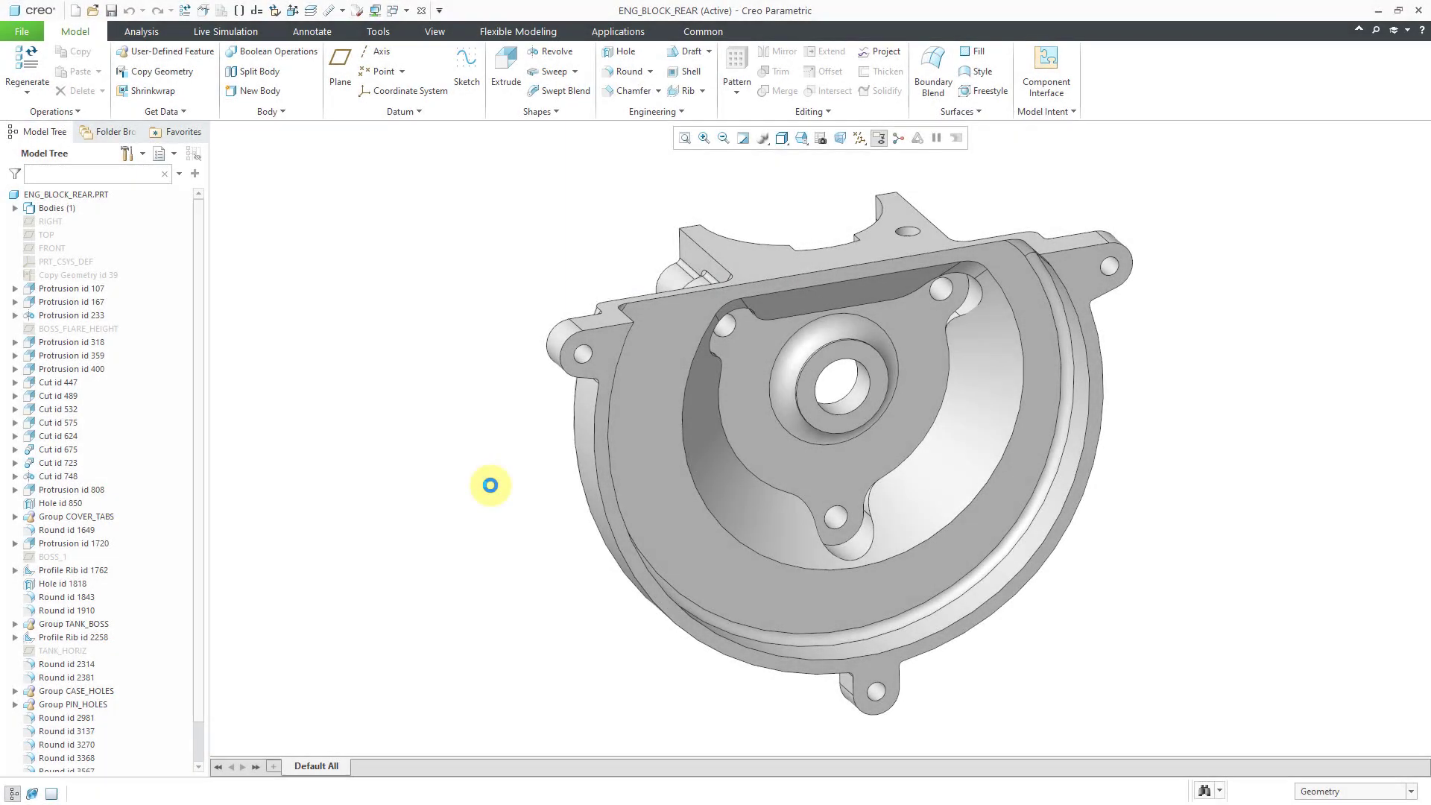
Step: Switch to Creo Parametric and look through the open rear block, cylinder and front block parts
{"action": "left_click", "coordinate": [407, 11]}
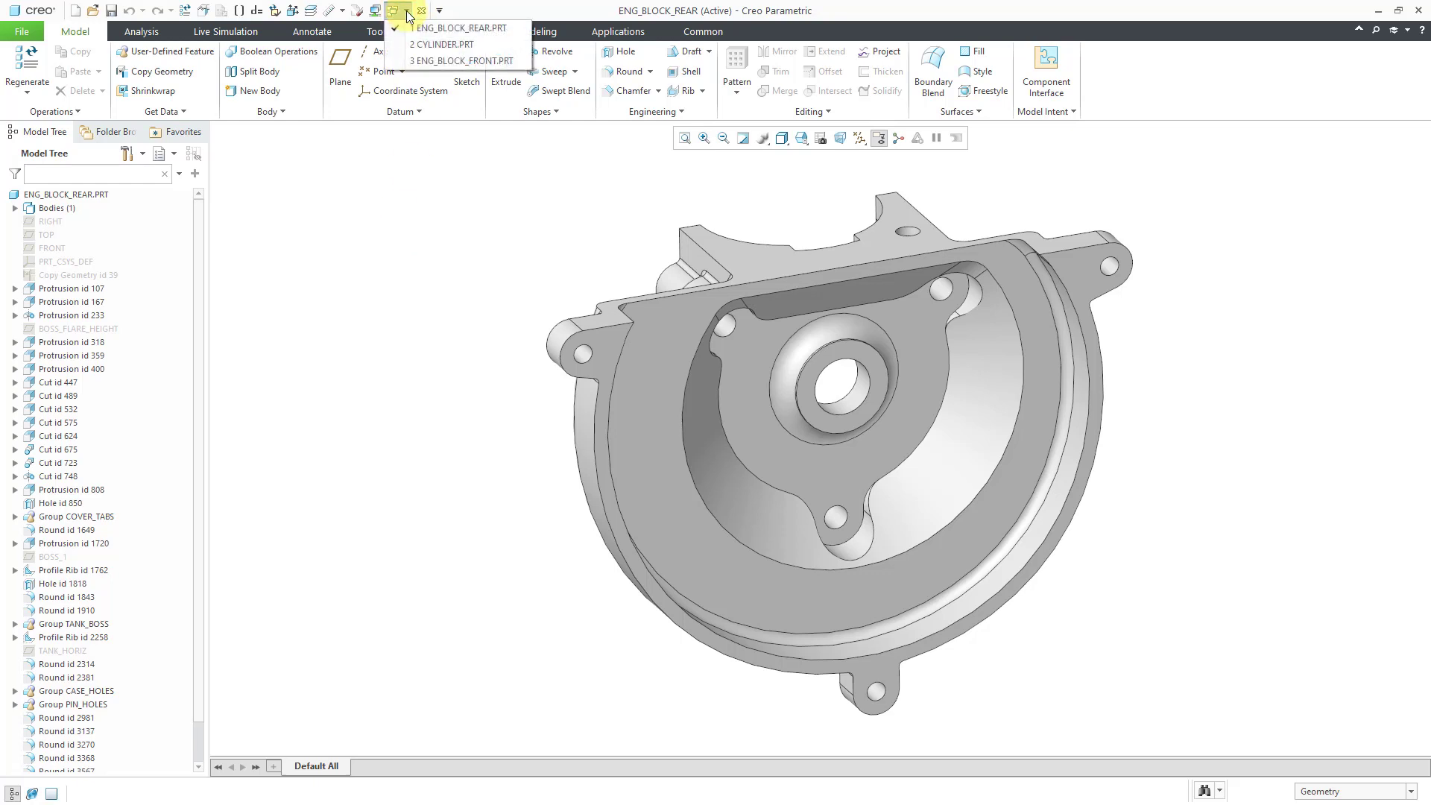
{"action": "left_click", "coordinate": [417, 43]}
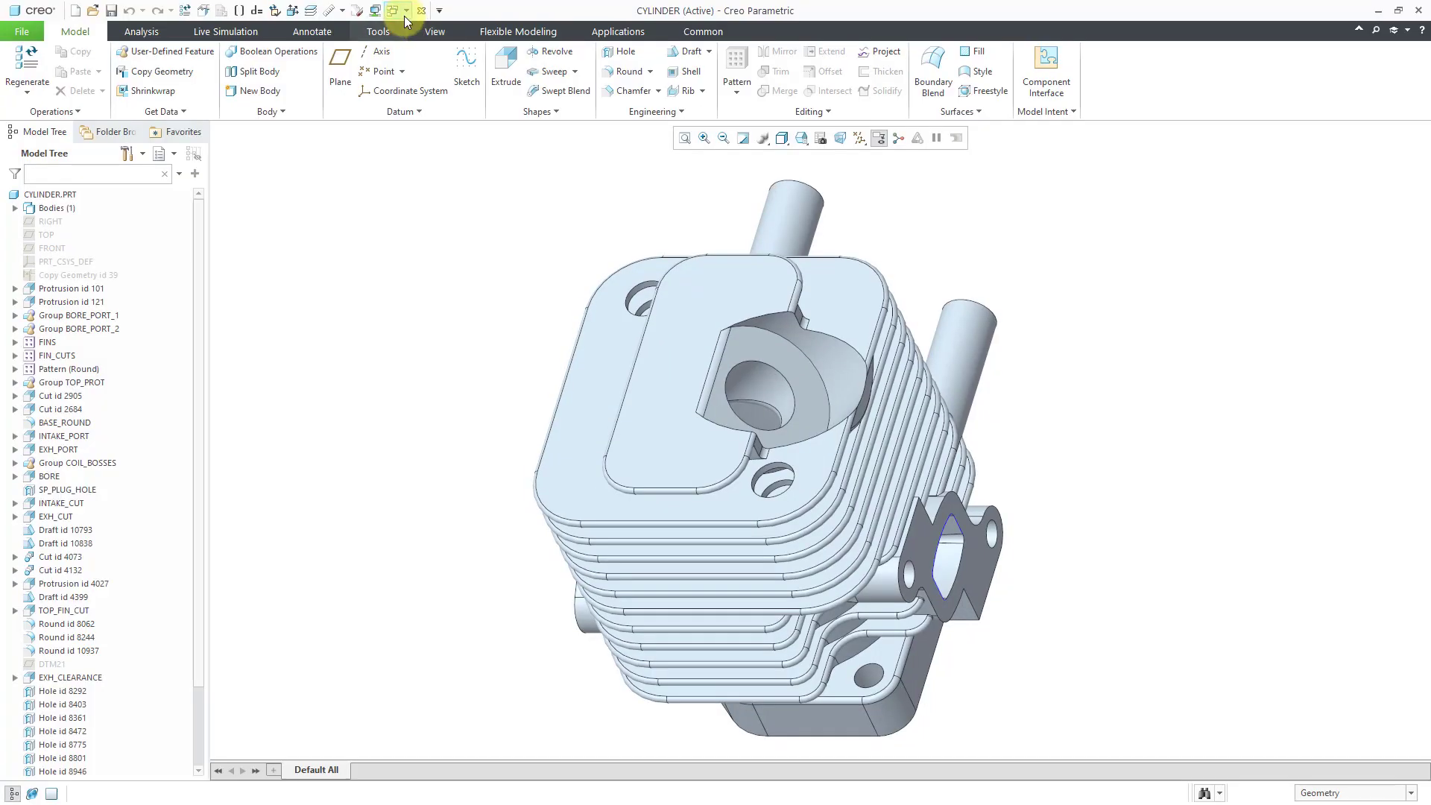
{"action": "left_click", "coordinate": [406, 12]}
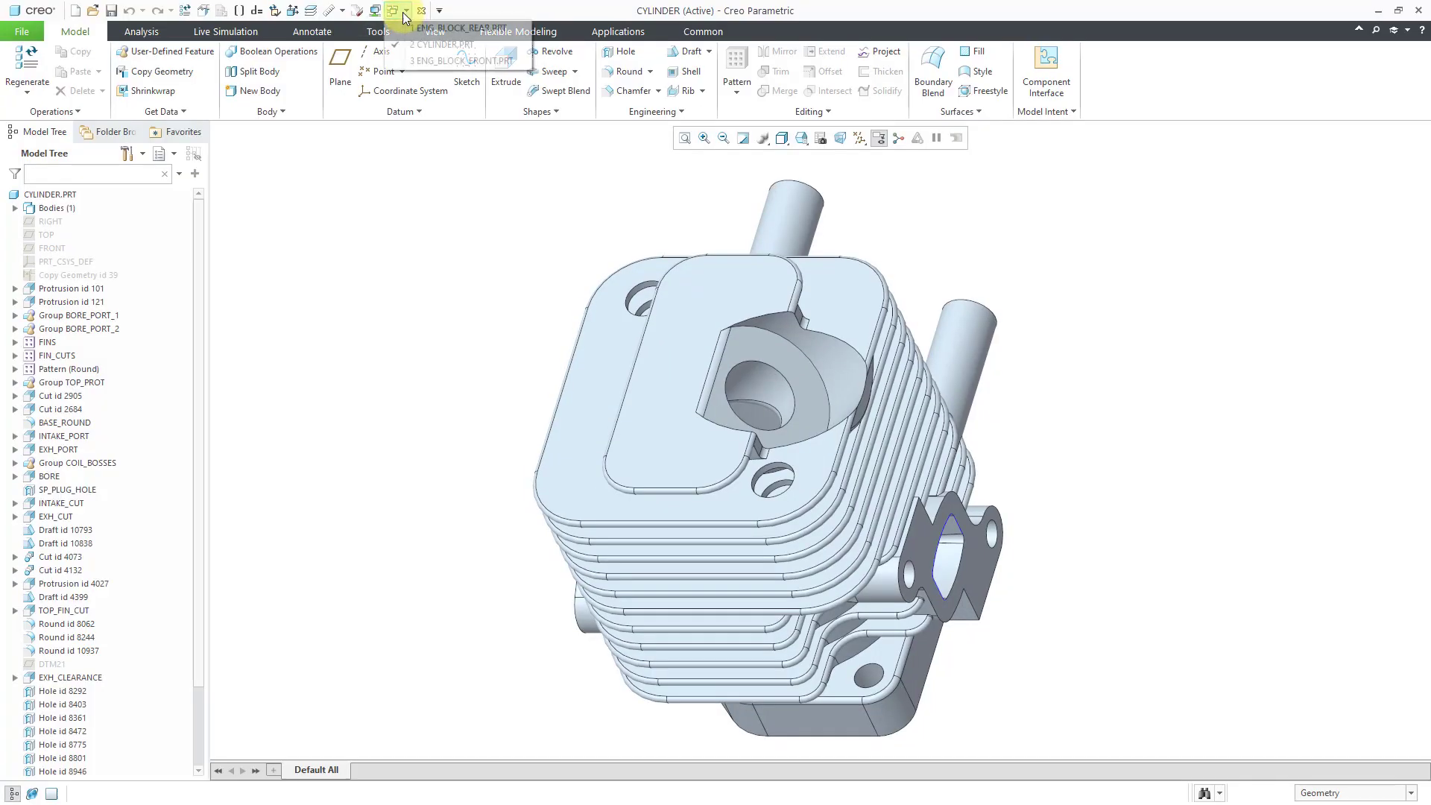
{"action": "left_click", "coordinate": [418, 63]}
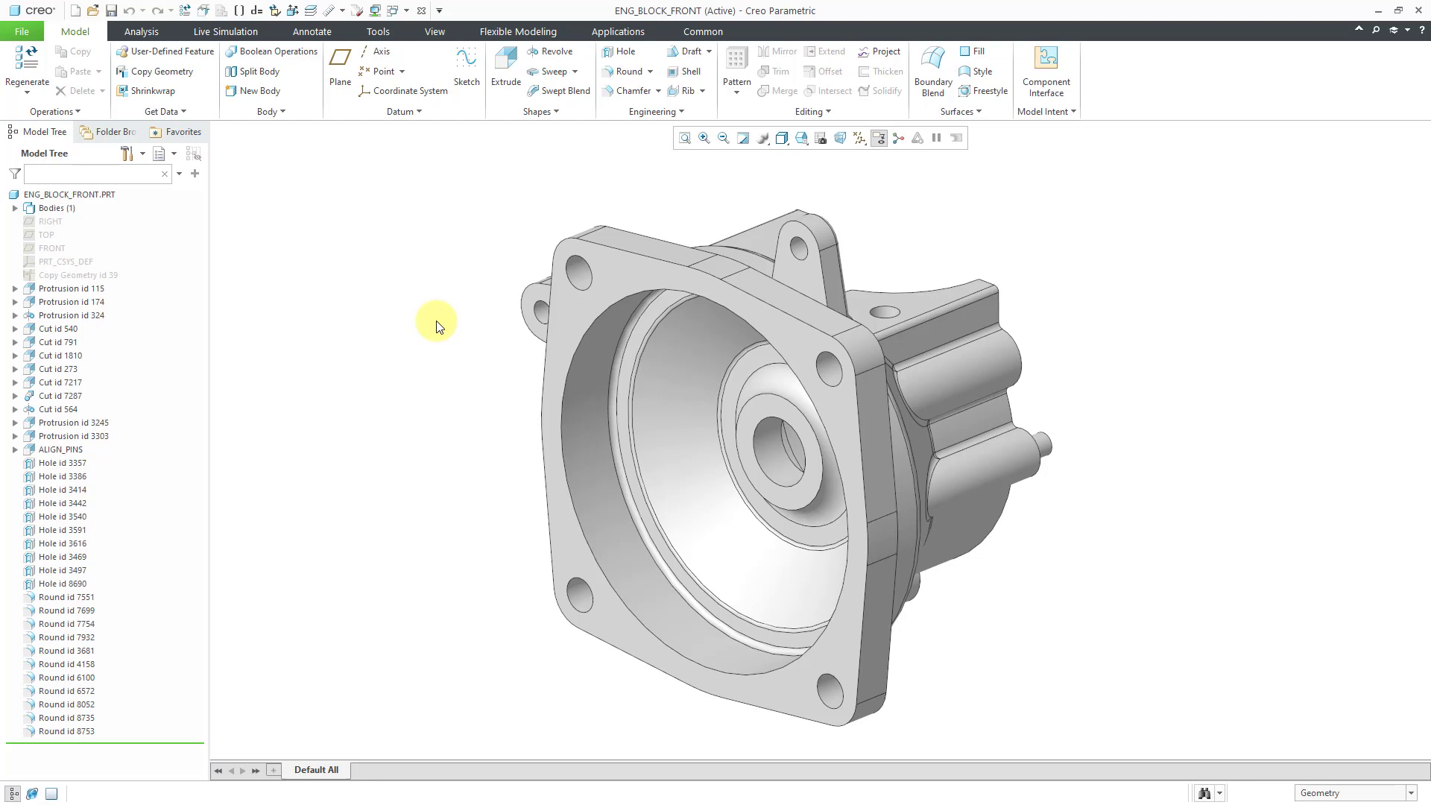
Step: Create the design assembly asm0001 from the mcae_assy_creo7_metric template and hide all datum features
{"action": "left_click", "coordinate": [75, 11]}
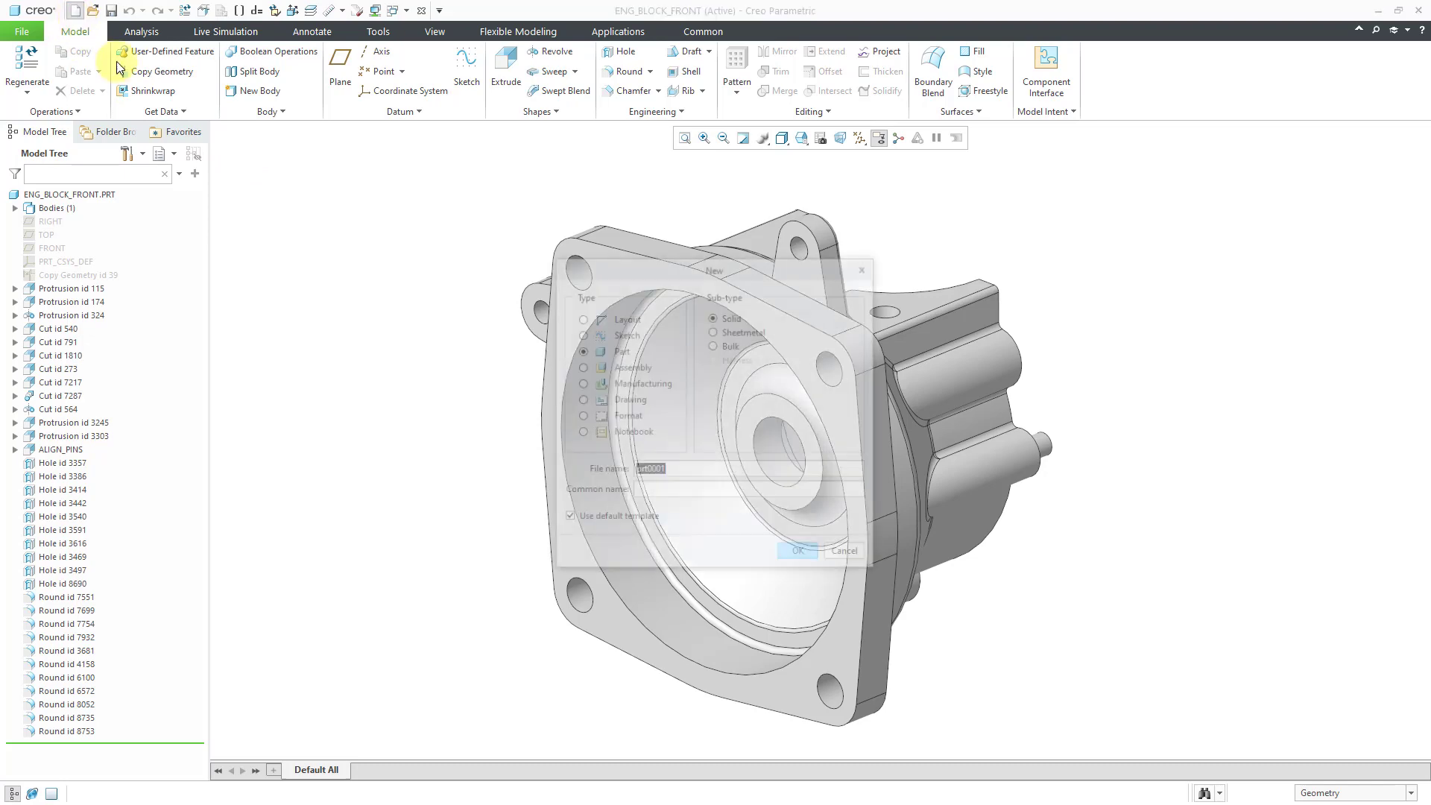
{"action": "left_click", "coordinate": [625, 367]}
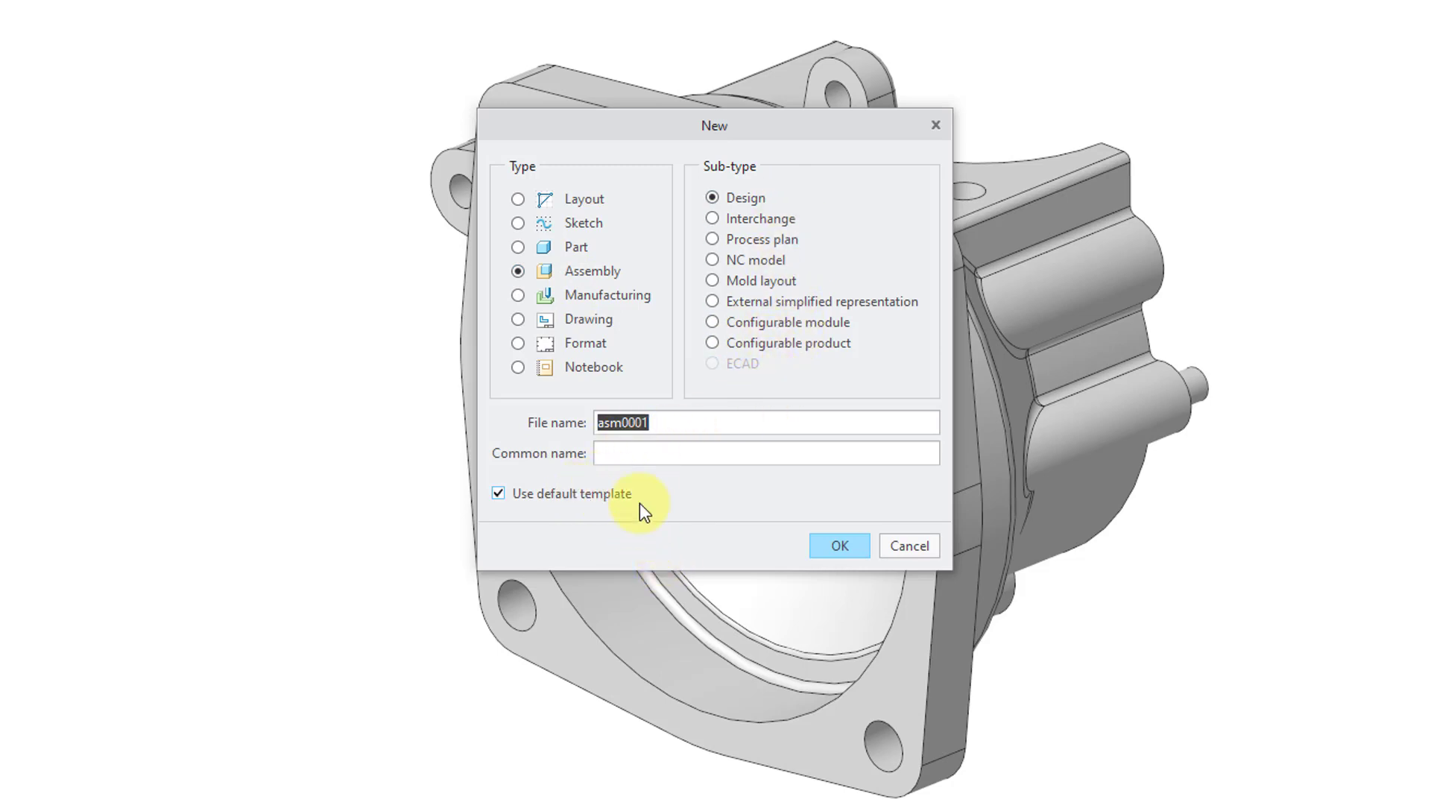
{"action": "left_click", "coordinate": [846, 545]}
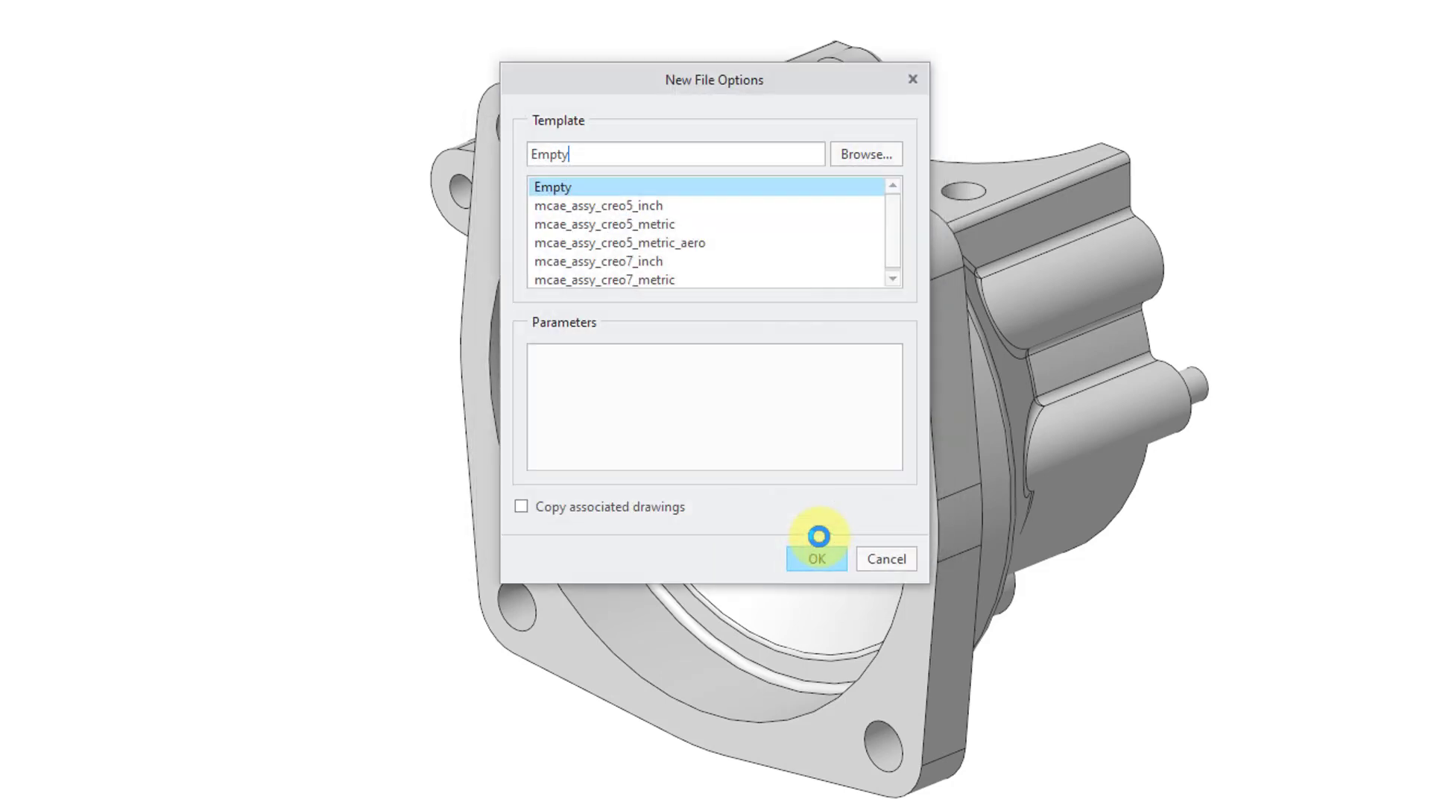
{"action": "left_click", "coordinate": [655, 279]}
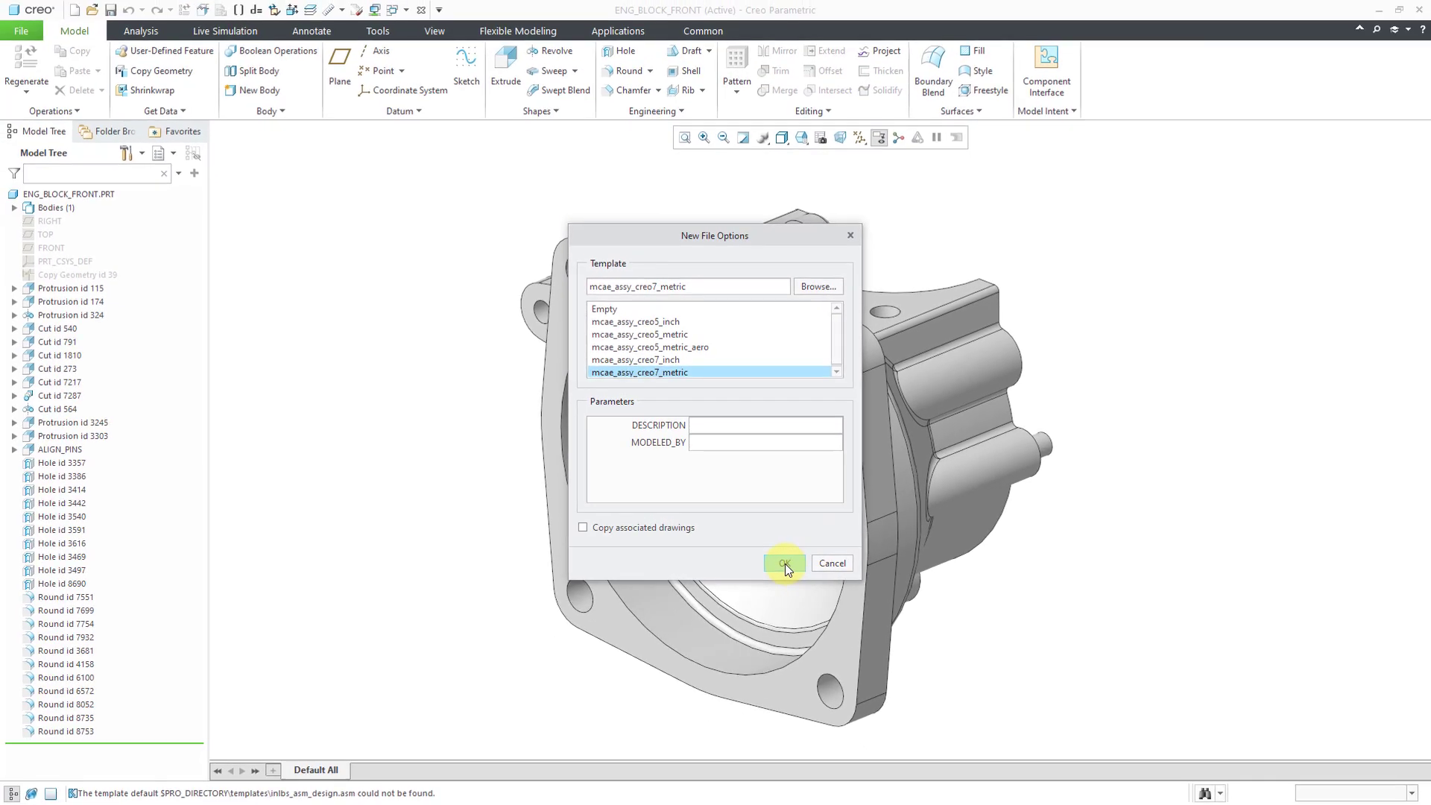
{"action": "left_click", "coordinate": [817, 559]}
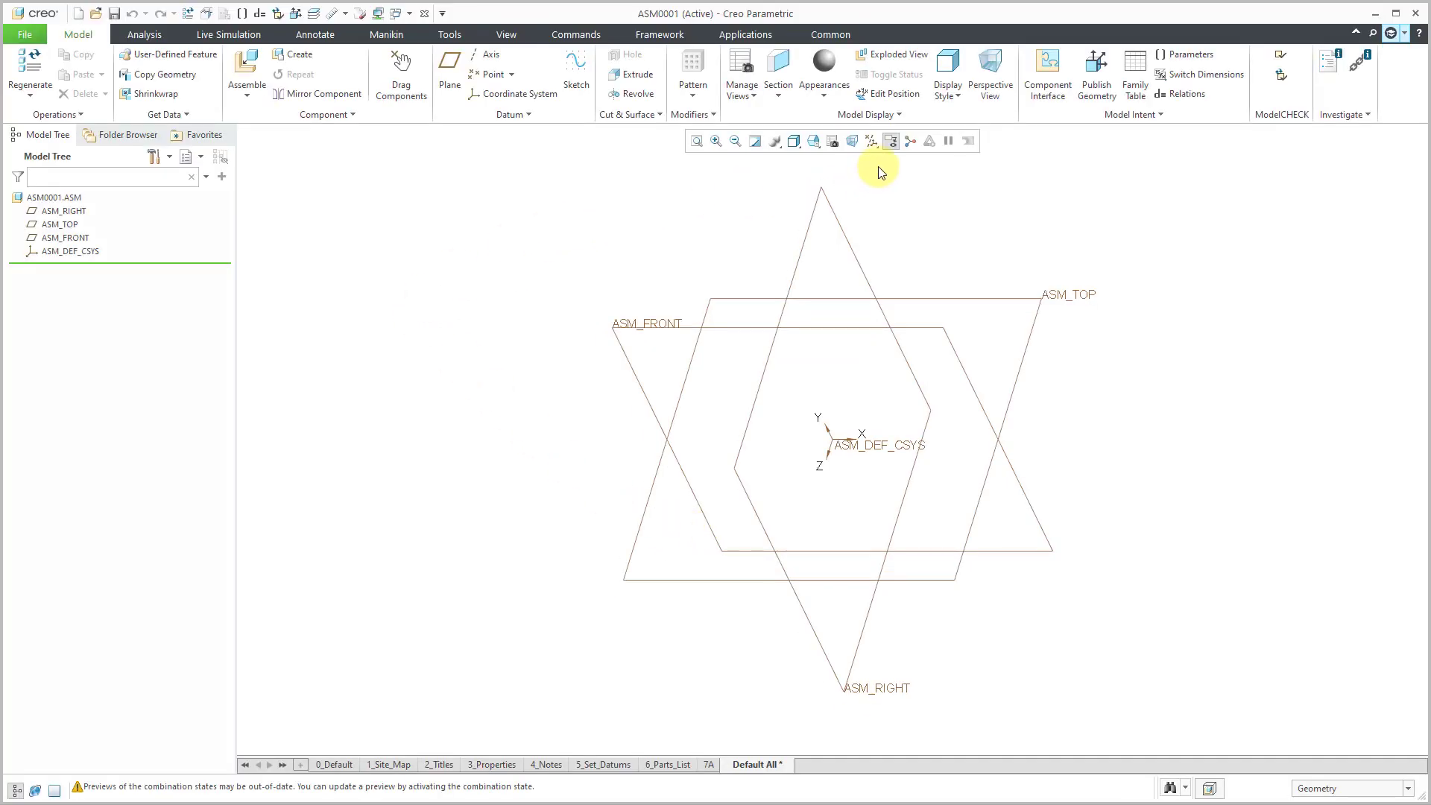
{"action": "left_click", "coordinate": [873, 143]}
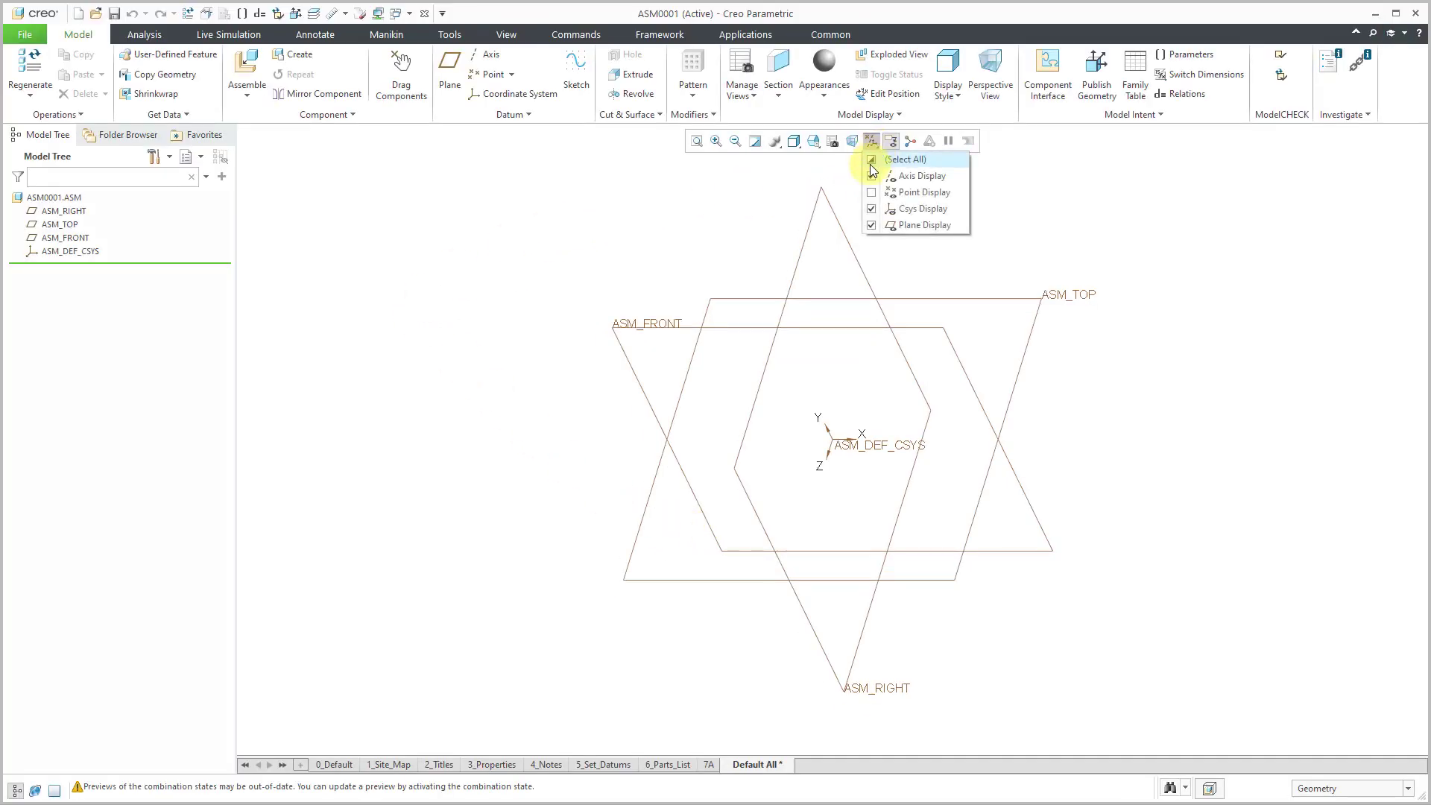
{"action": "left_click", "coordinate": [872, 161]}
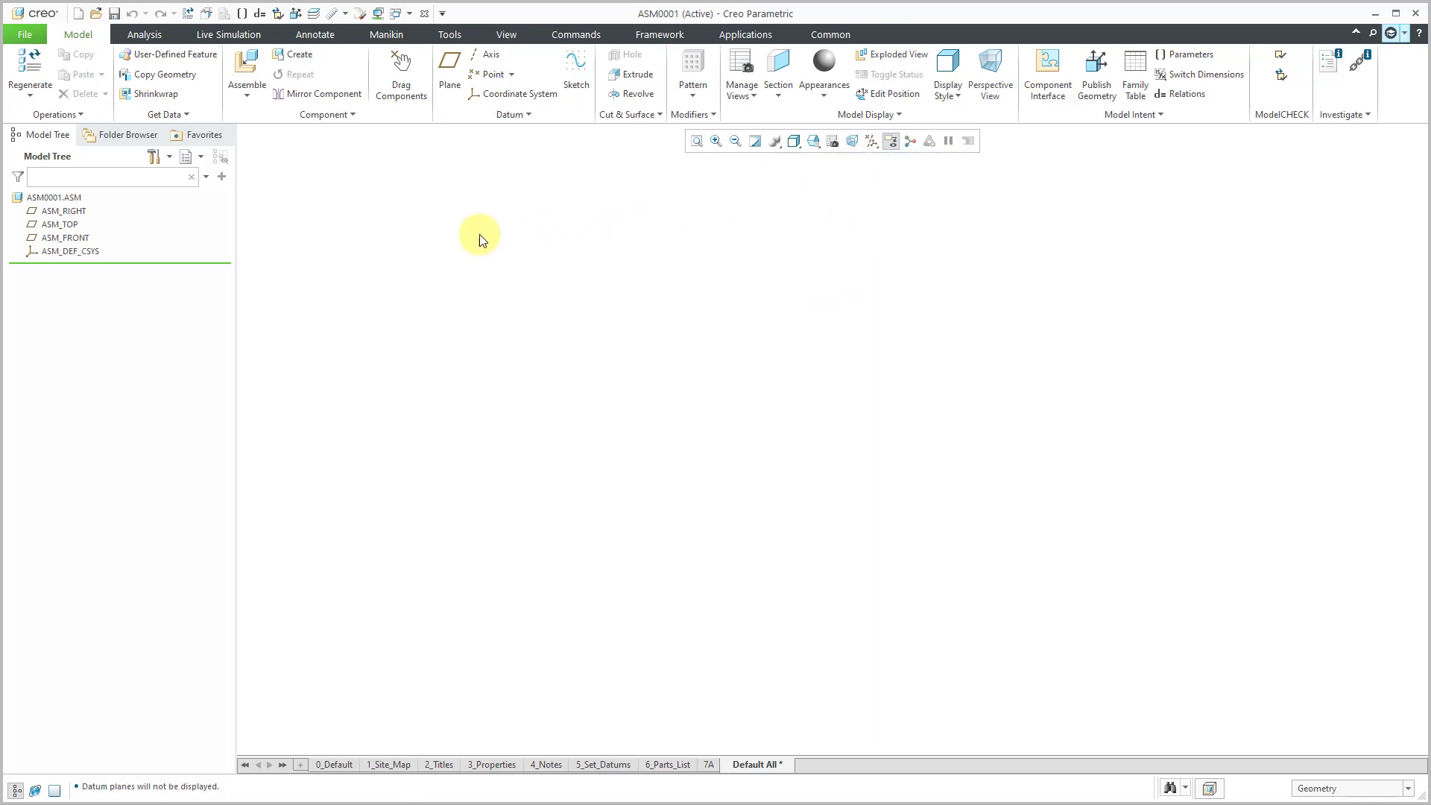
Step: Assemble eng_block_rear.prt from the session as the first component, placing it with the Default constraint
{"action": "left_click", "coordinate": [247, 66]}
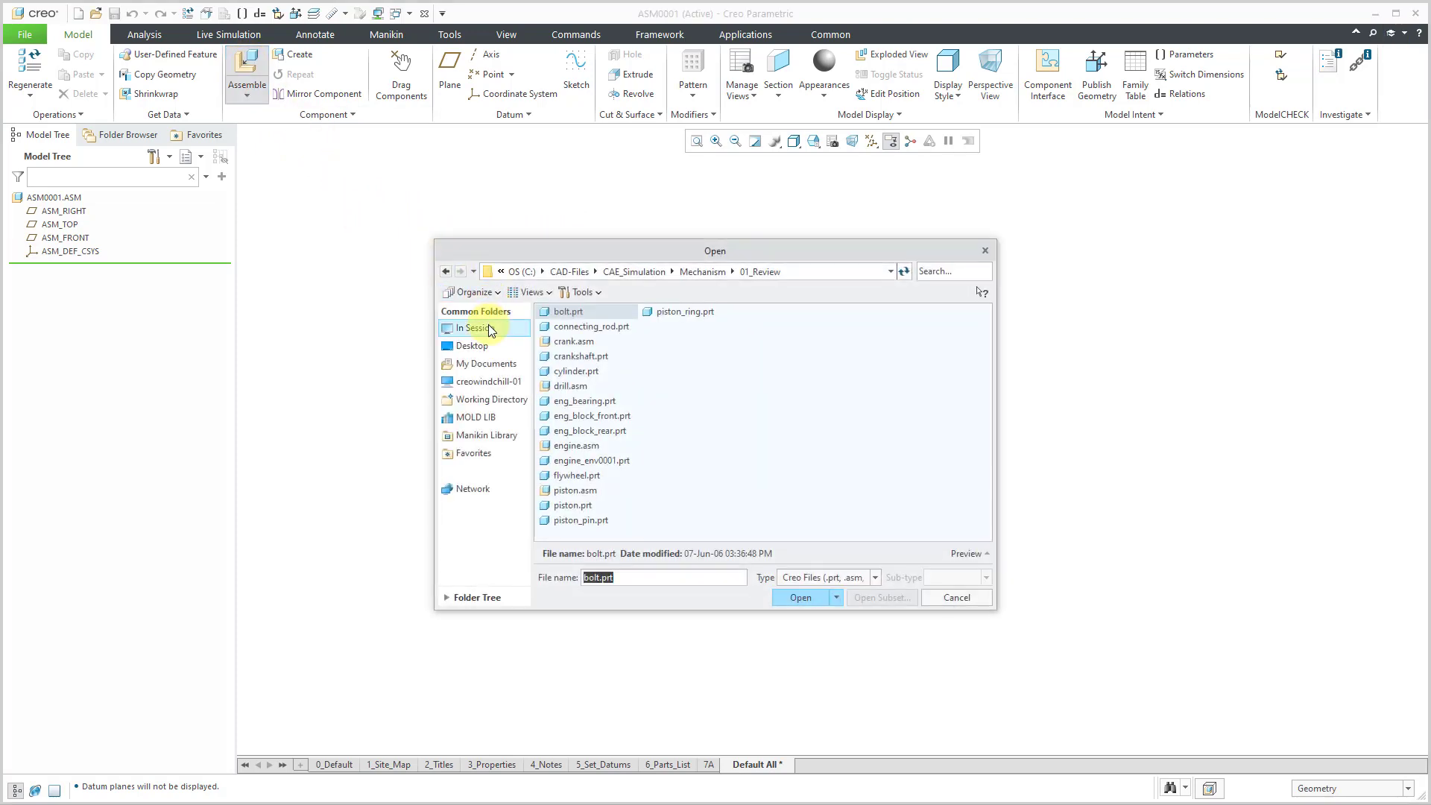
{"action": "left_click", "coordinate": [489, 326]}
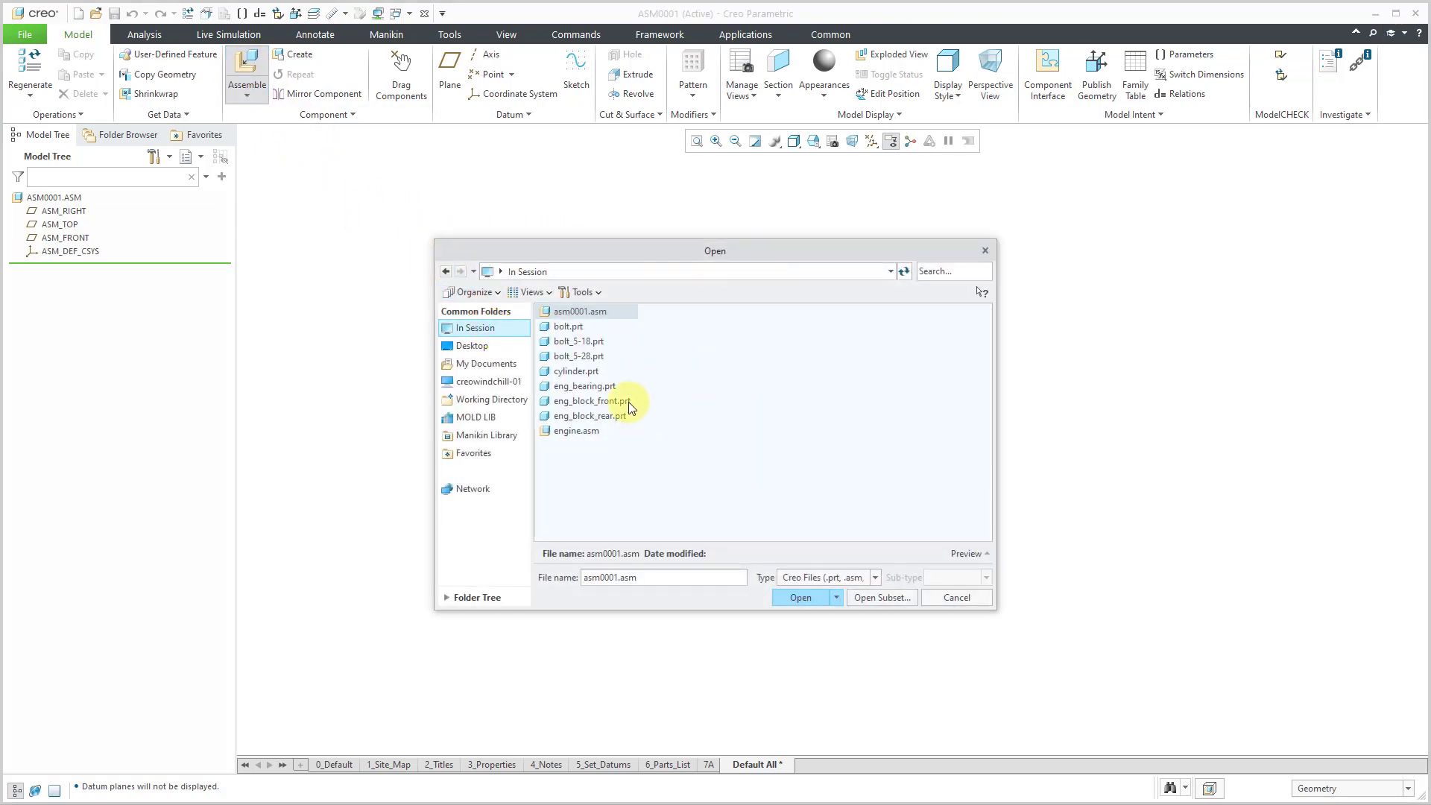
{"action": "double_click", "coordinate": [605, 416]}
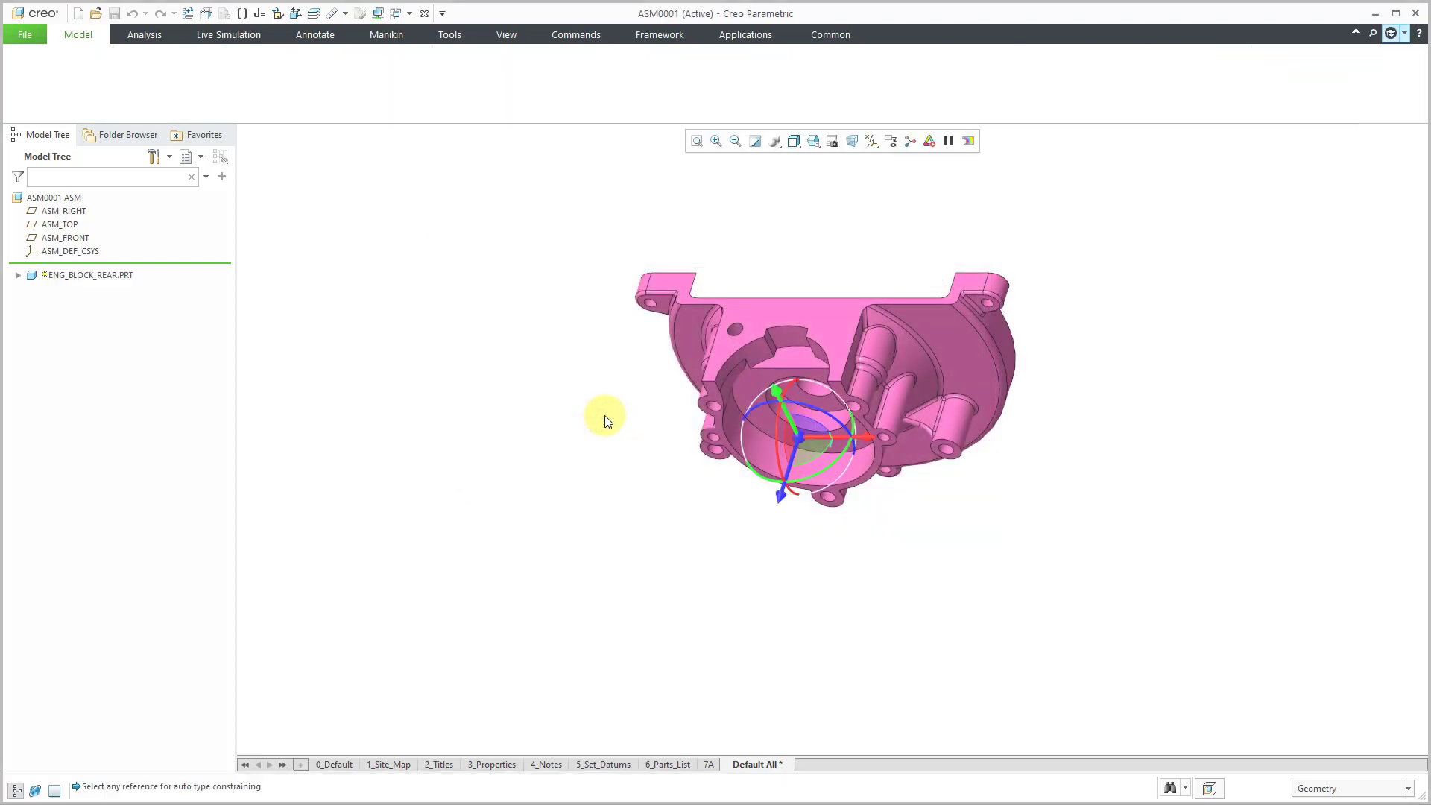
{"action": "right_click", "coordinate": [454, 393]}
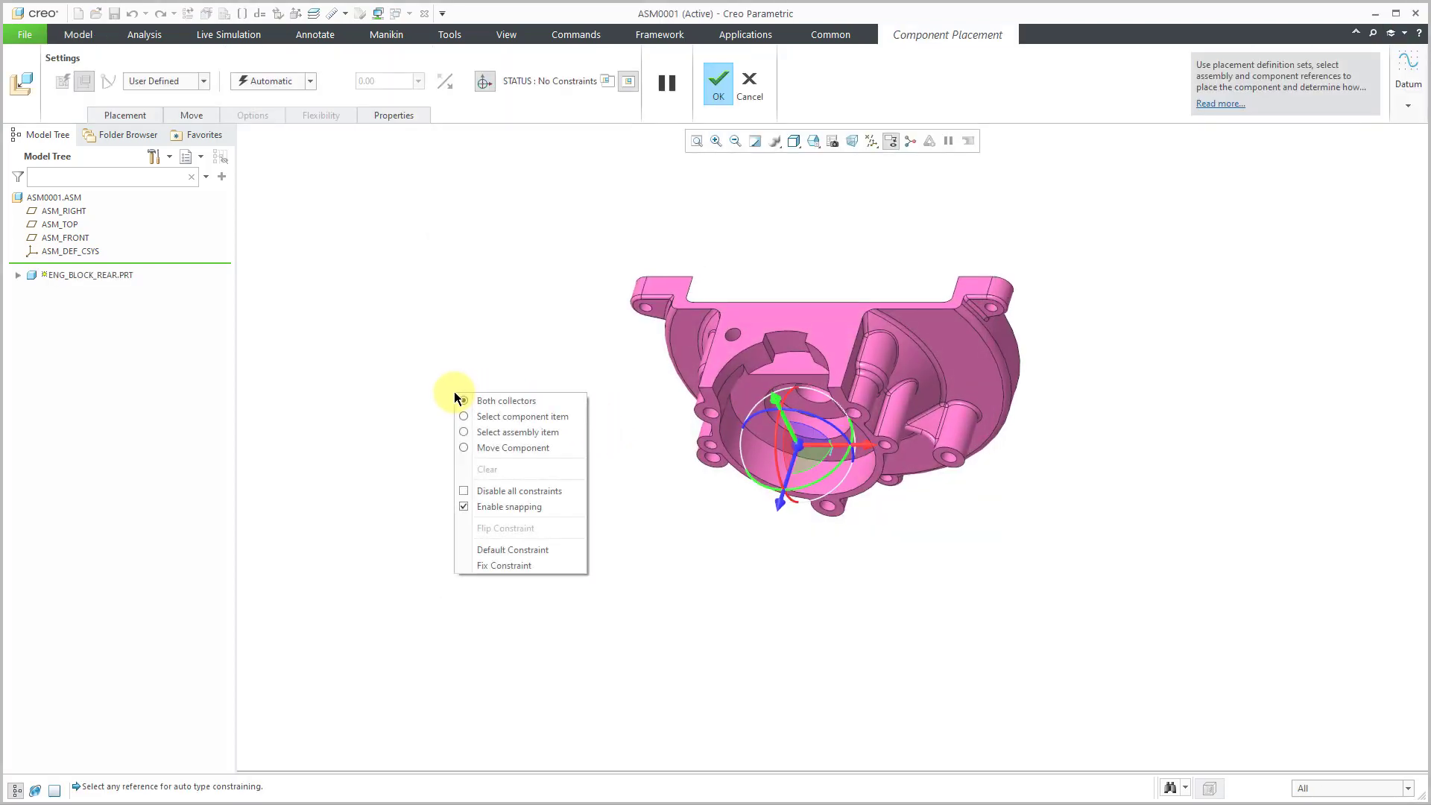
{"action": "left_click", "coordinate": [526, 554]}
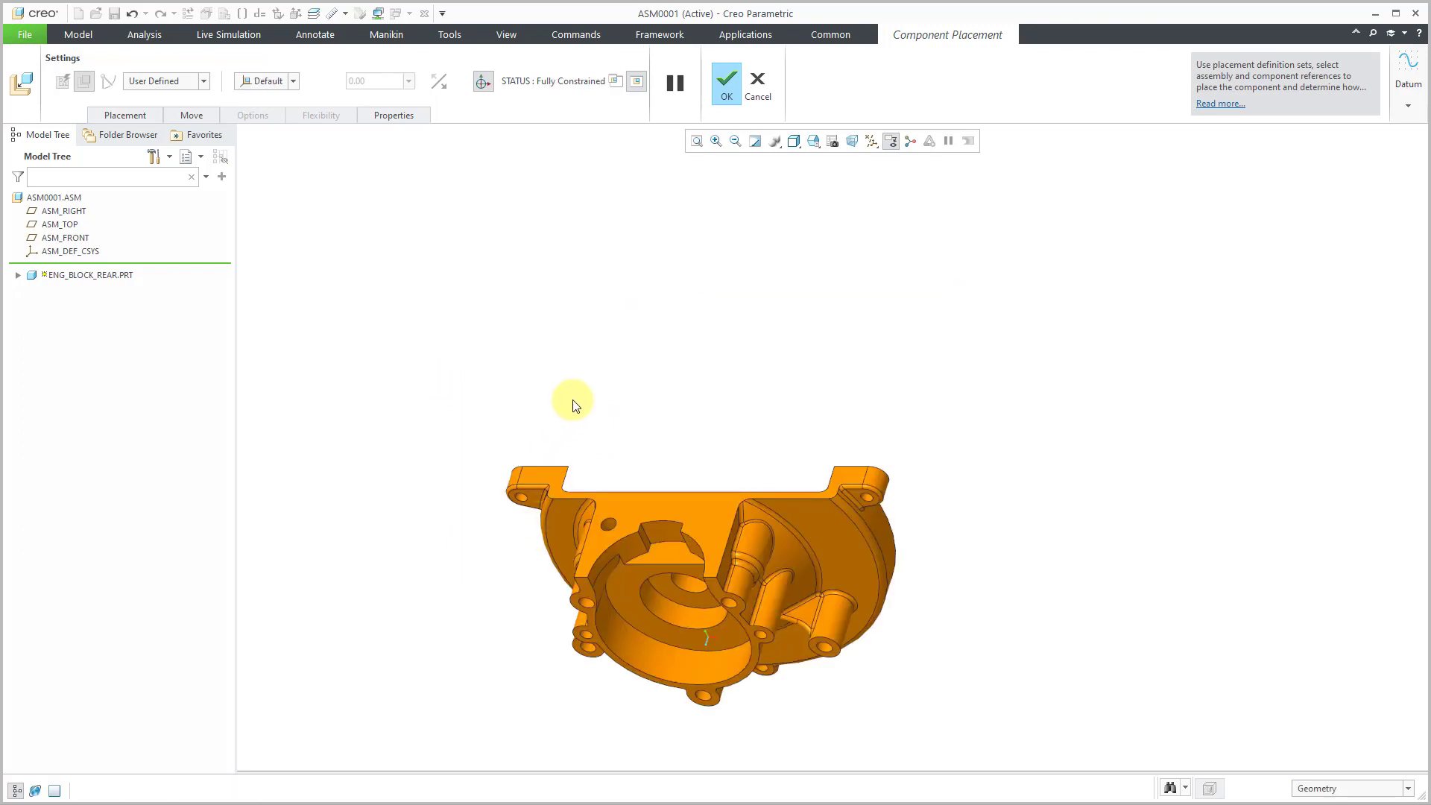
{"action": "middle_click_drag", "start_coordinate": [639, 413], "coordinate": [839, 212], "text": "shift"}
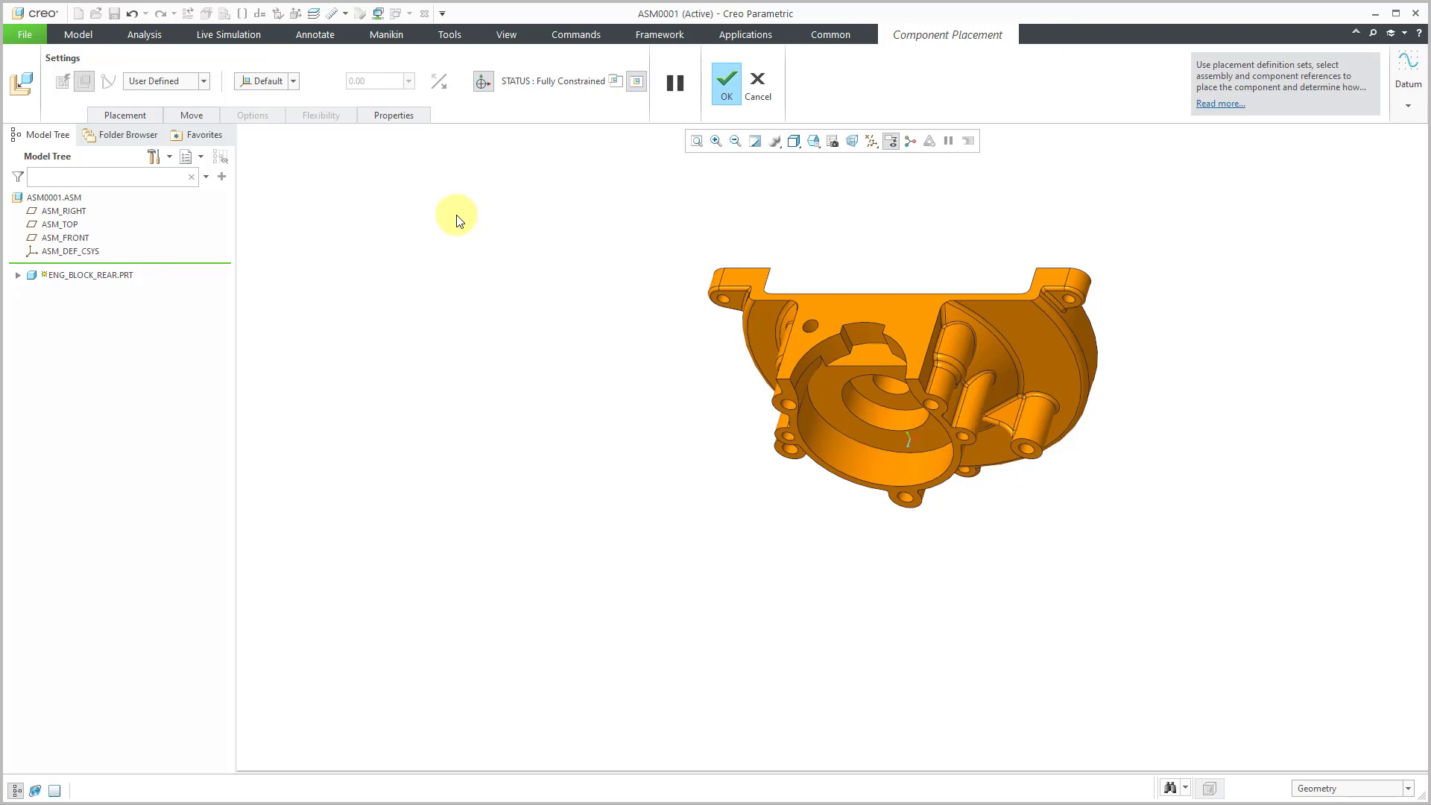
{"action": "middle_click", "coordinate": [486, 270]}
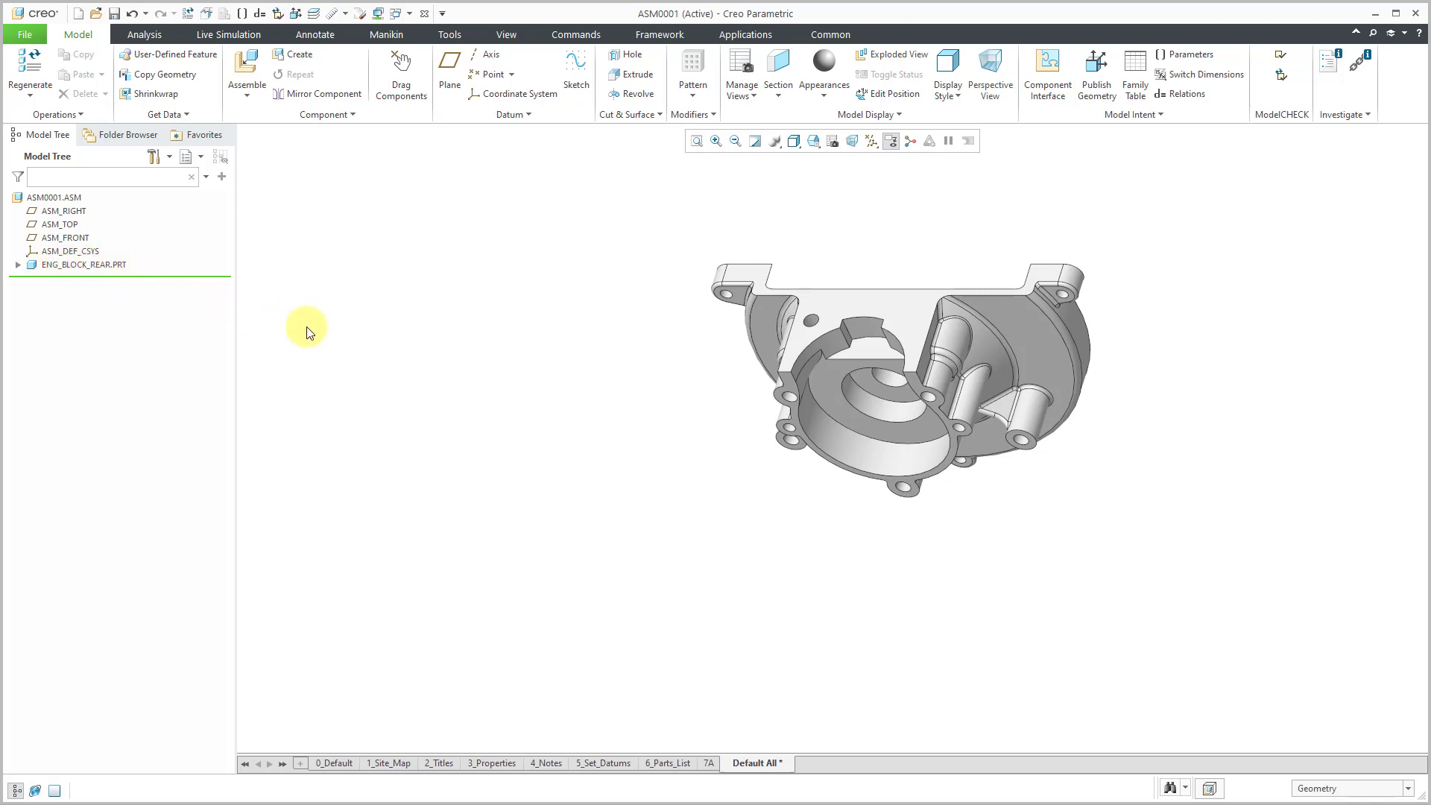
Step: Reopen the rear block's placement definition to review its constraint, and close it again
{"action": "left_click", "coordinate": [106, 264]}
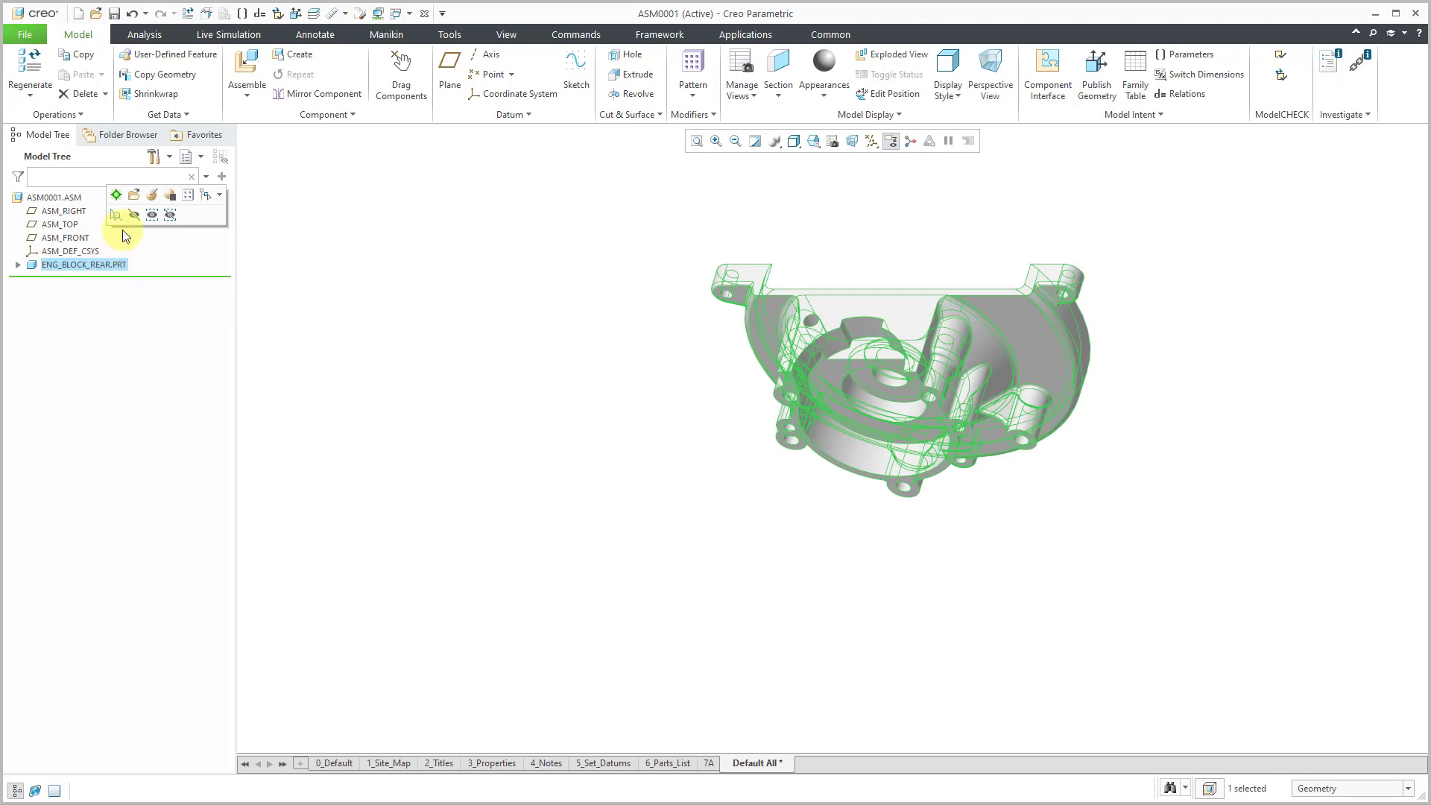
{"action": "left_click", "coordinate": [153, 196]}
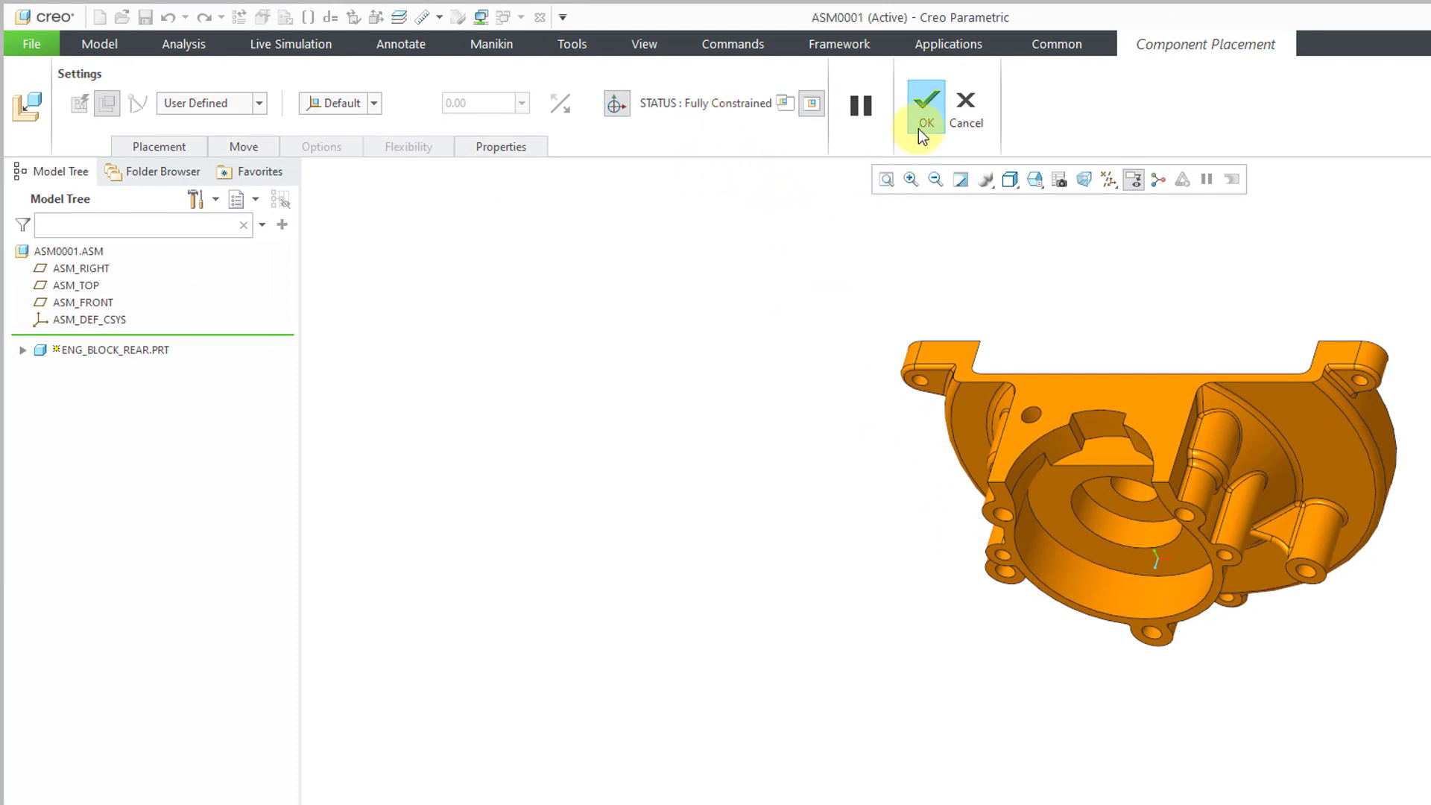
{"action": "left_click", "coordinate": [924, 104]}
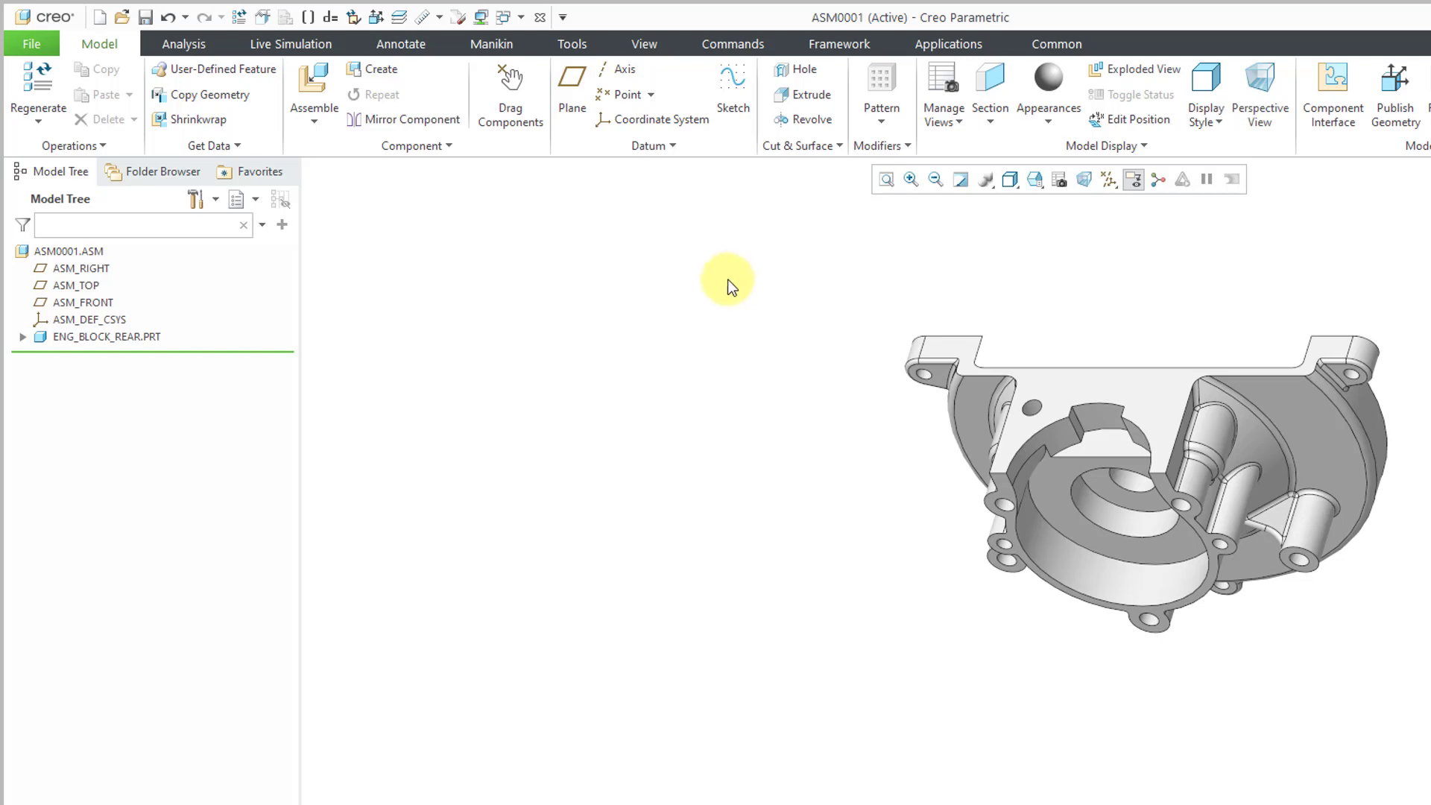
Step: Bring eng_block_front.prt from the session into the assembly as the second component
{"action": "left_click", "coordinate": [319, 82]}
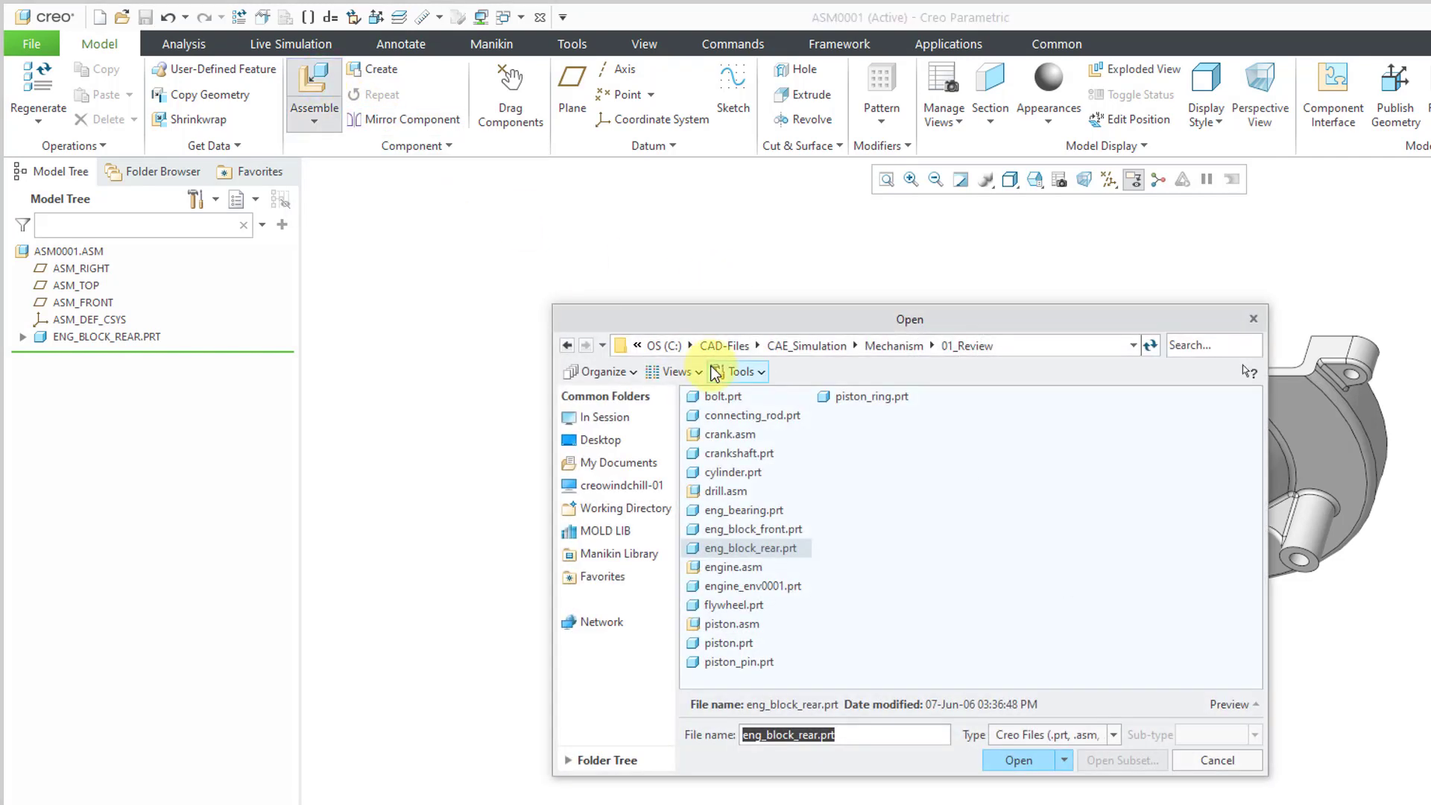
{"action": "left_click", "coordinate": [641, 421]}
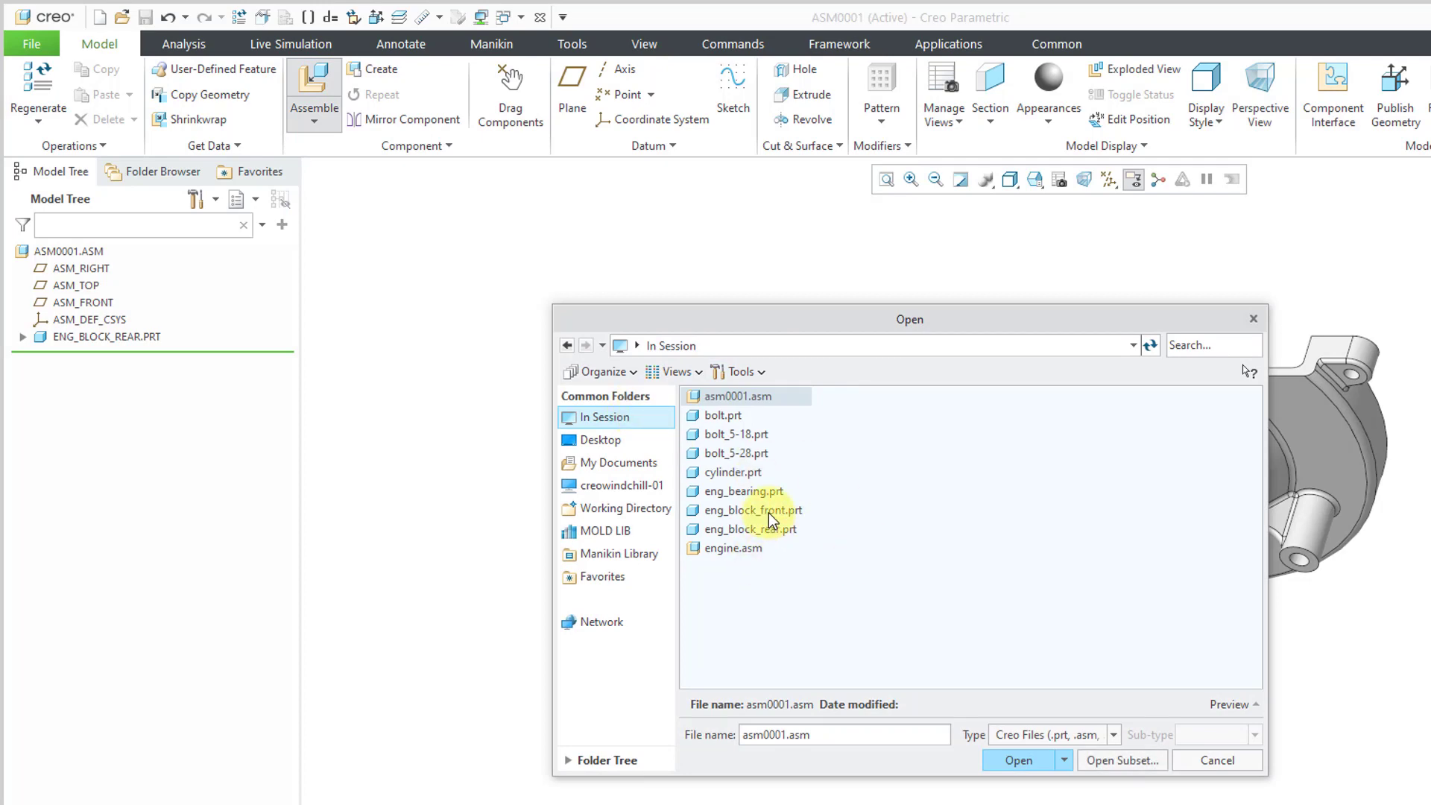
{"action": "double_click", "coordinate": [768, 513]}
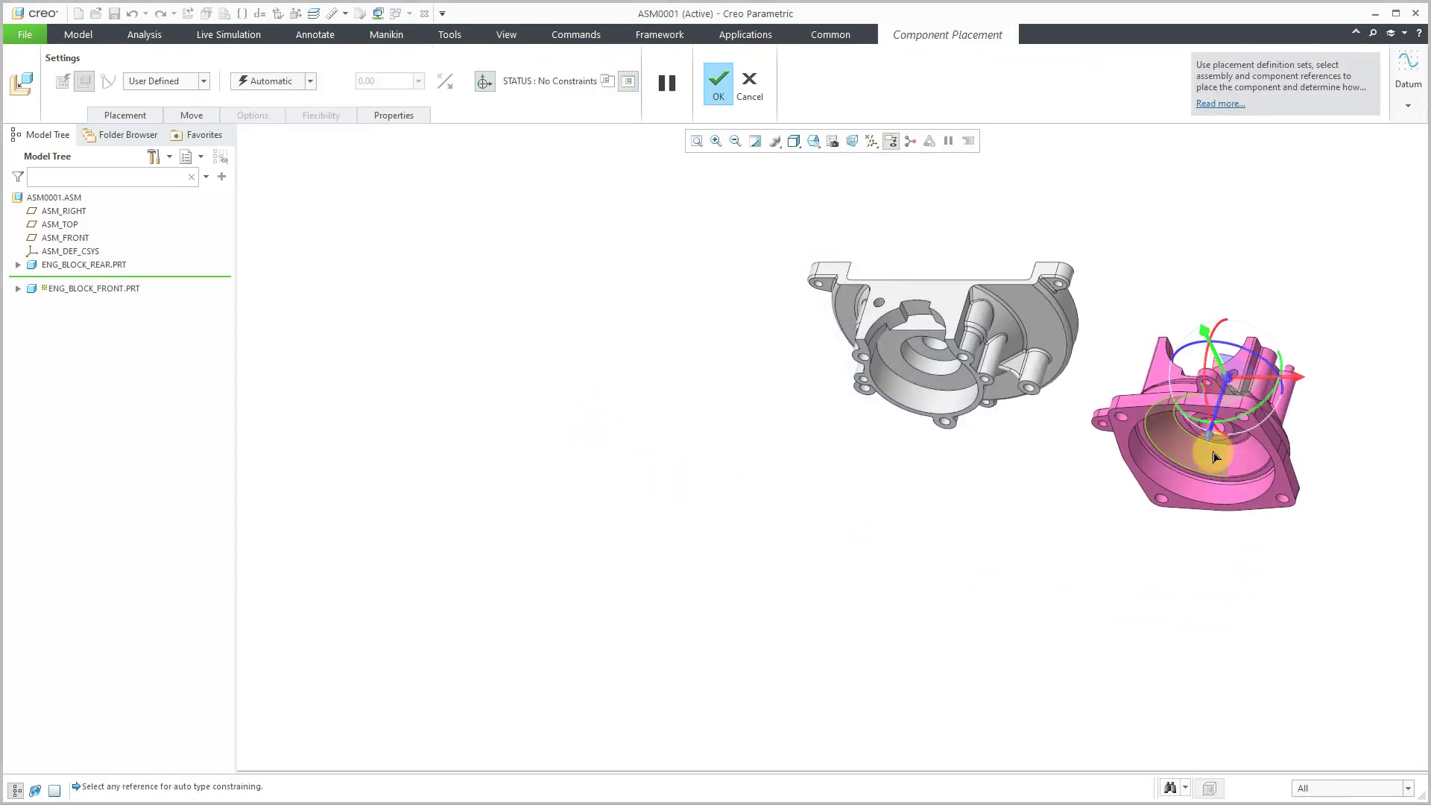
Step: Move the unconstrained front block beside the rear block so that their joining sides face each other
{"action": "left_click_drag", "start_coordinate": [1233, 419], "coordinate": [1195, 549]}
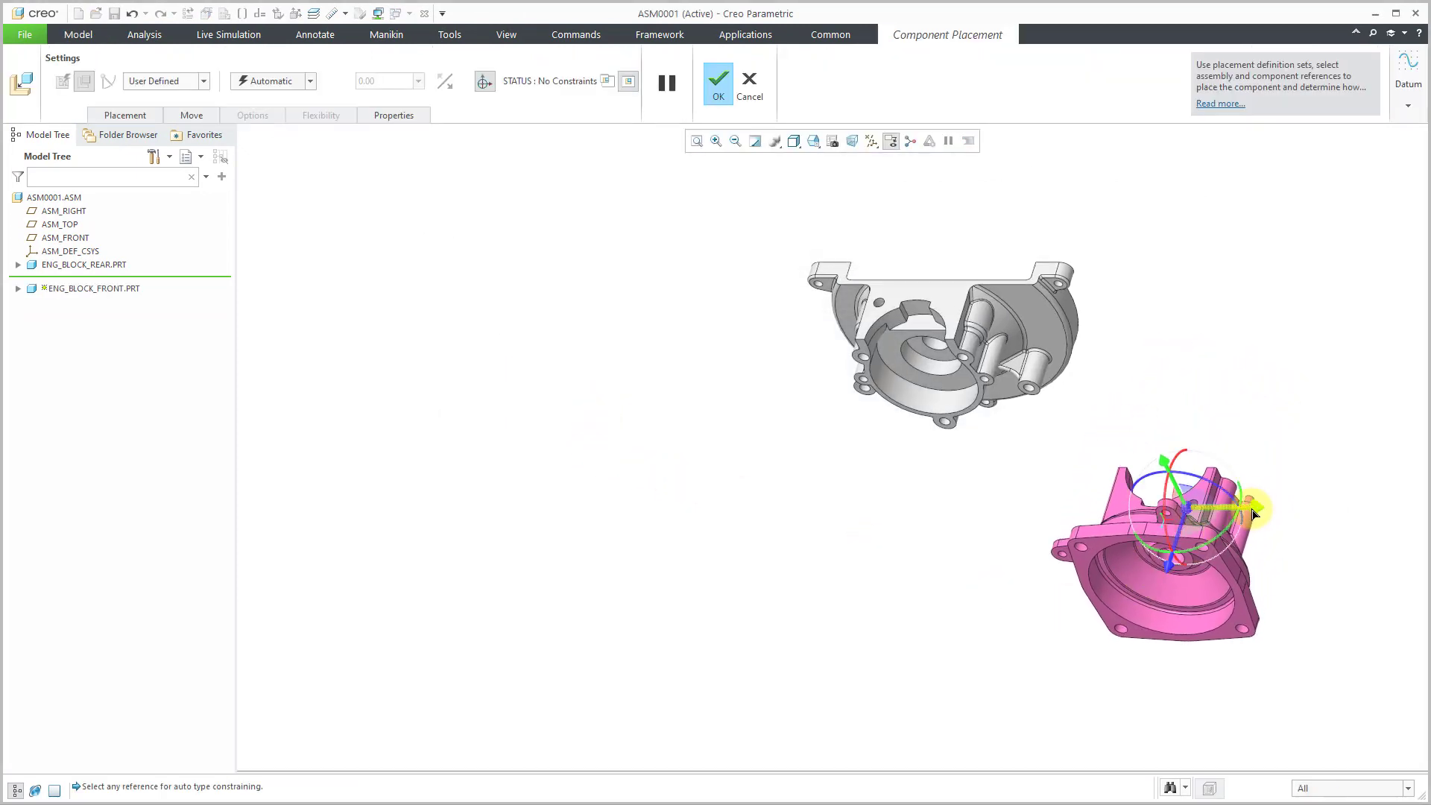
{"action": "left_click_drag", "start_coordinate": [1252, 506], "coordinate": [971, 492]}
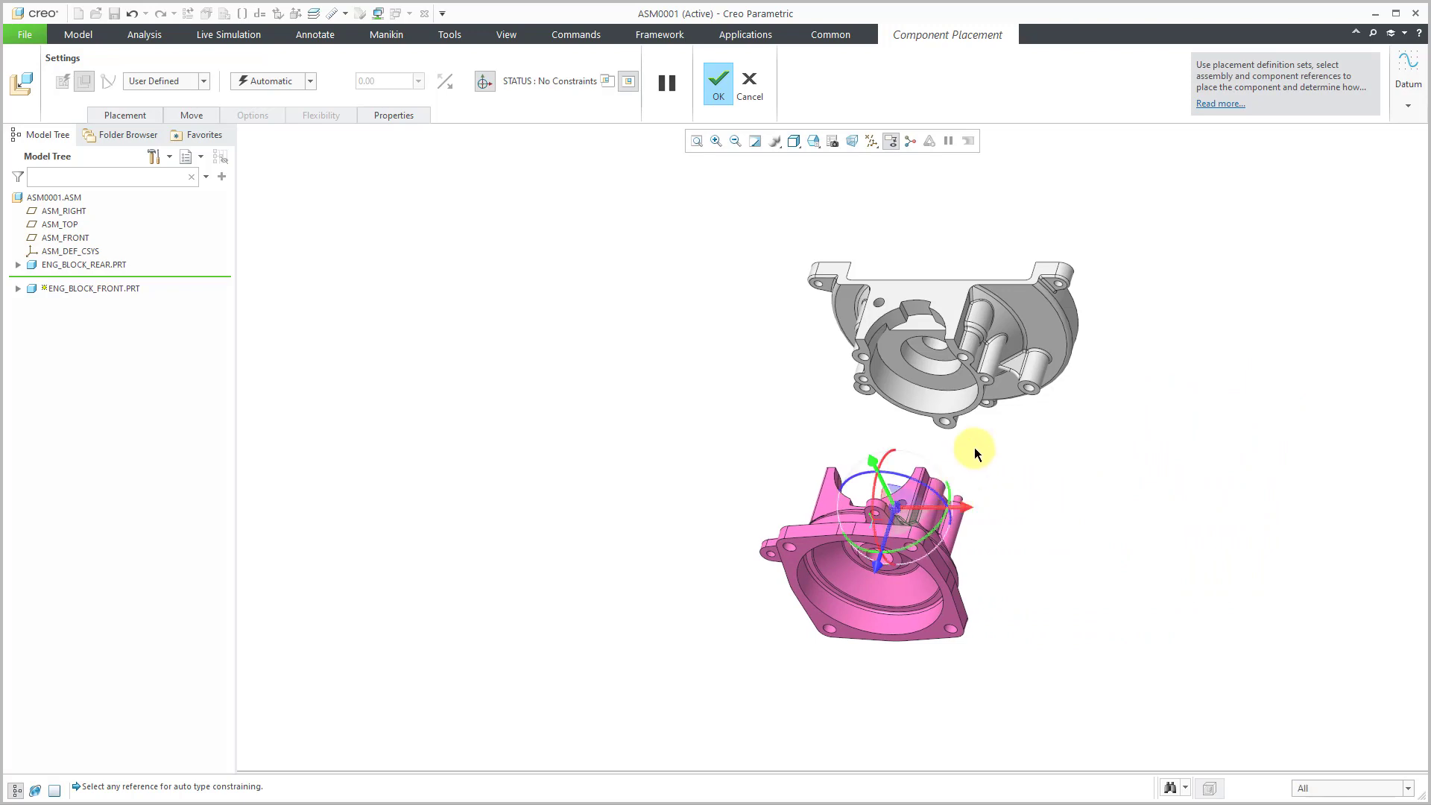
{"action": "middle_click_drag", "start_coordinate": [974, 447], "coordinate": [849, 403]}
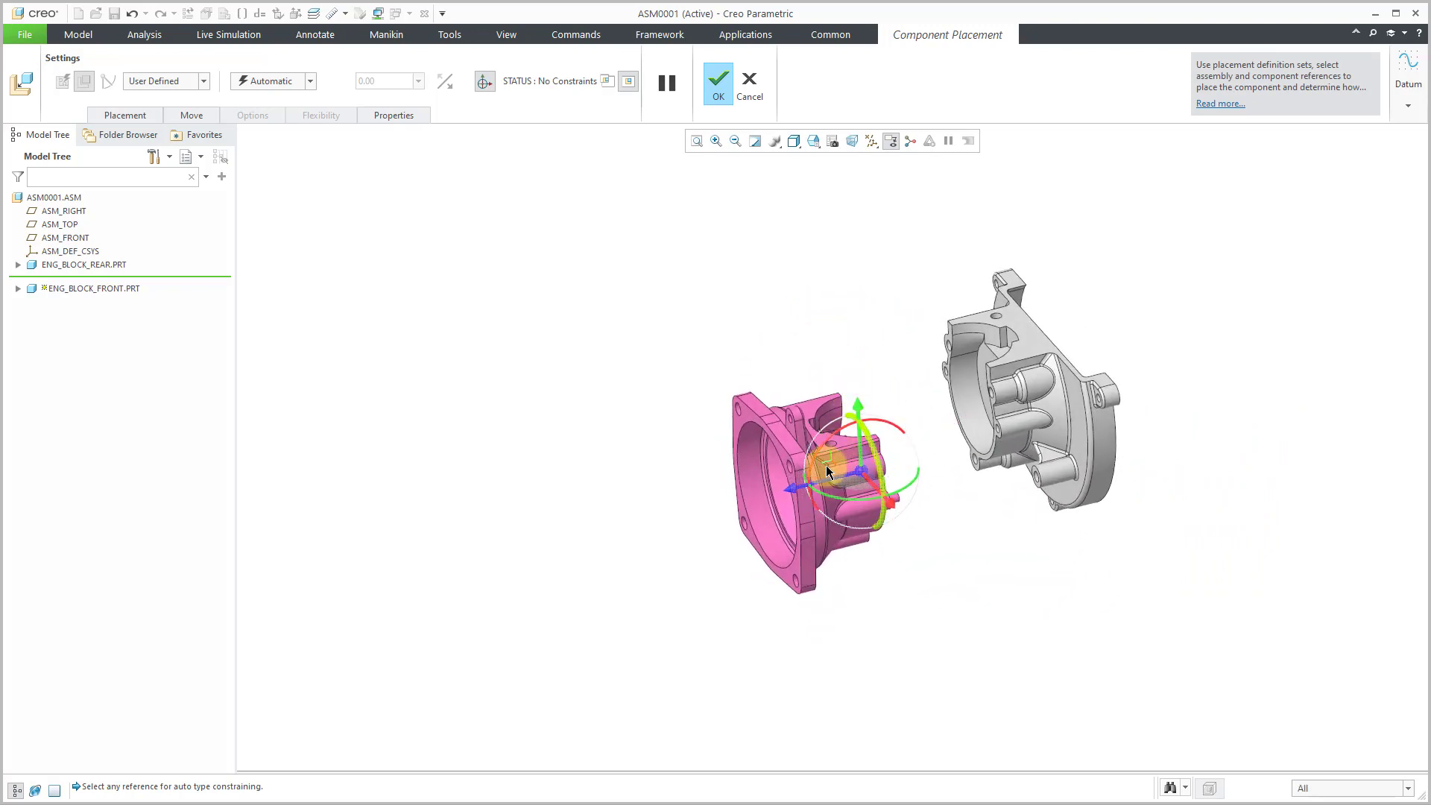
{"action": "left_click_drag", "start_coordinate": [809, 483], "coordinate": [828, 489]}
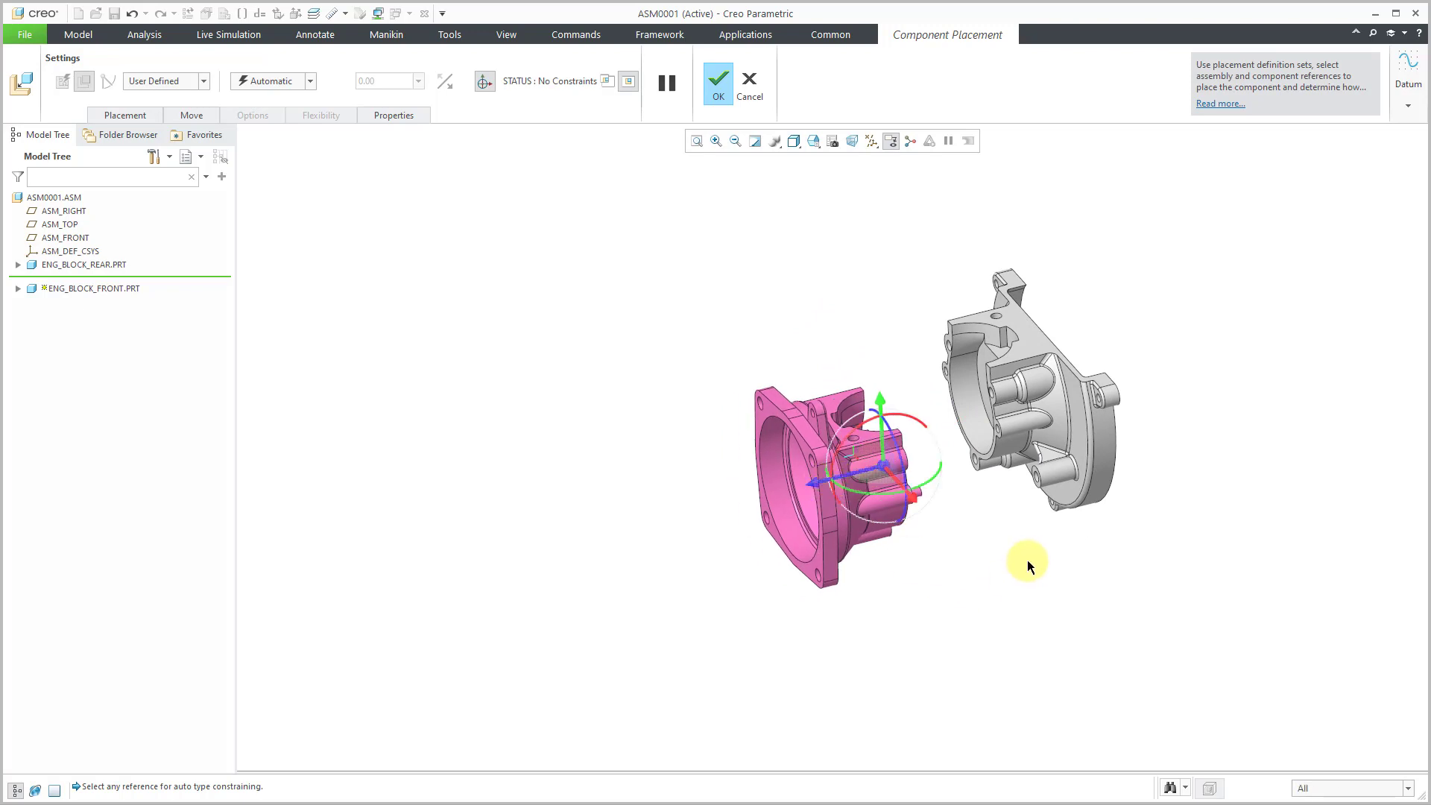
{"action": "middle_click_drag", "start_coordinate": [1030, 559], "coordinate": [920, 589], "text": "shift"}
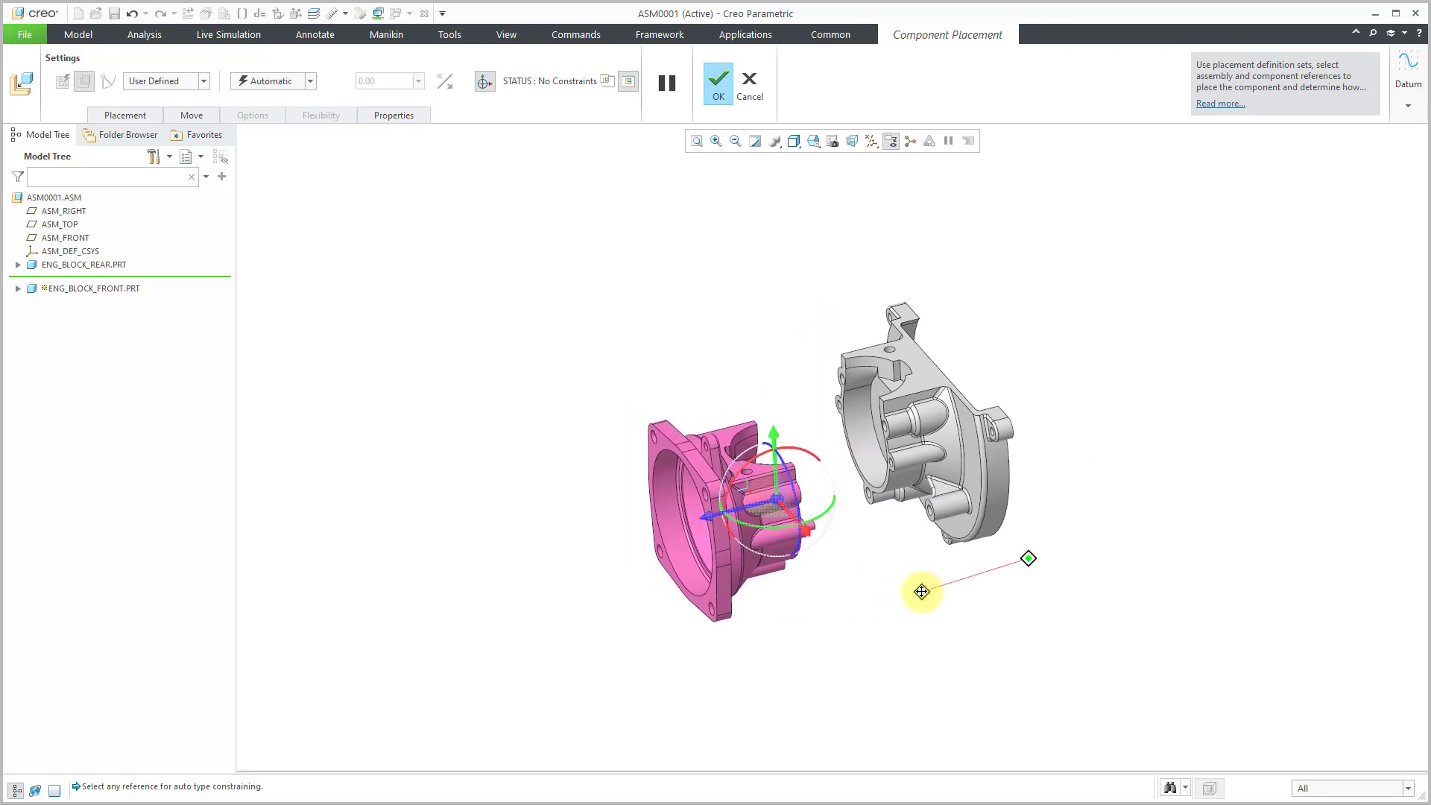
{"action": "middle_click_drag", "start_coordinate": [840, 493], "coordinate": [844, 645], "text": "ctrl"}
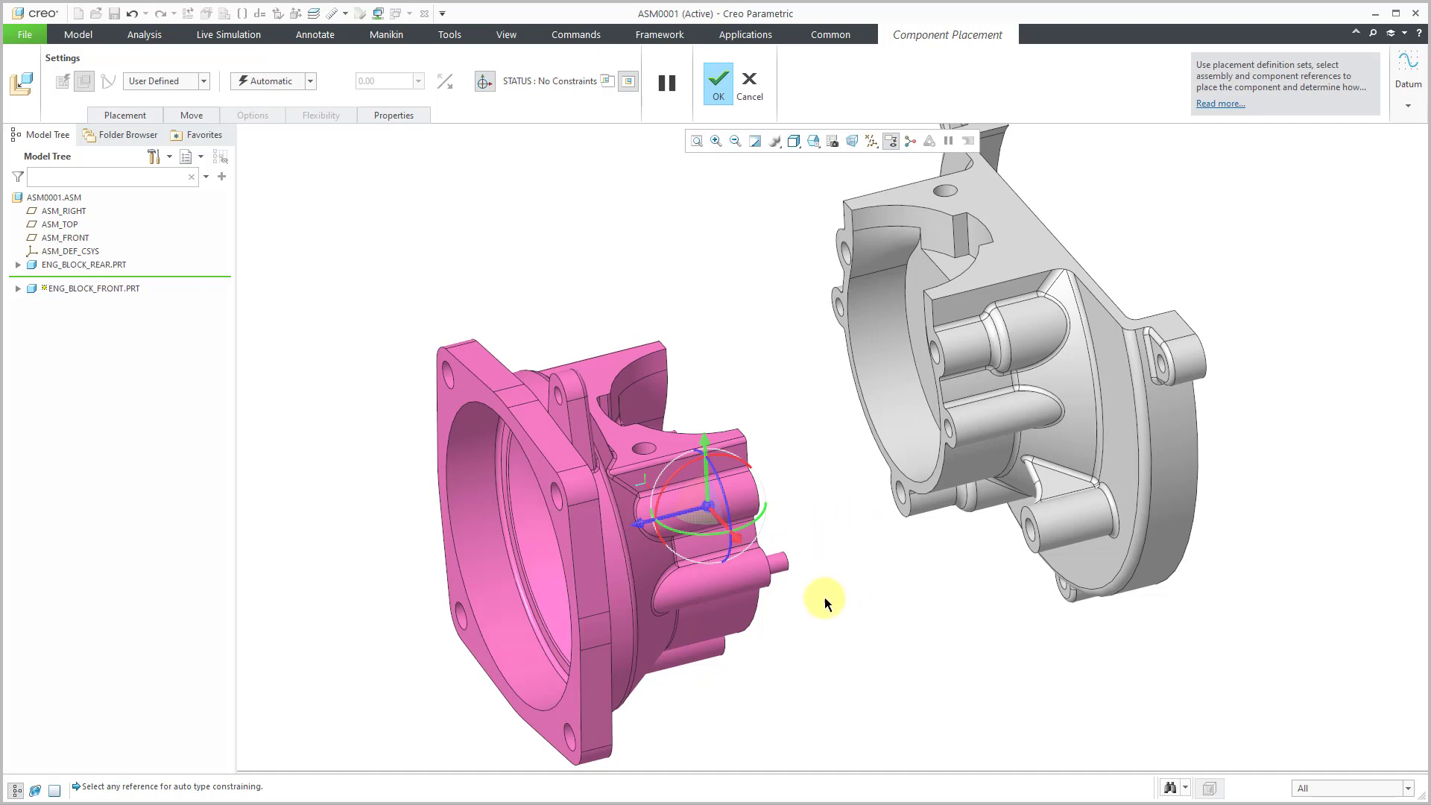
Step: Make a locating pin of the front block coincident with the matching hole in the rear block
{"action": "left_click", "coordinate": [783, 566]}
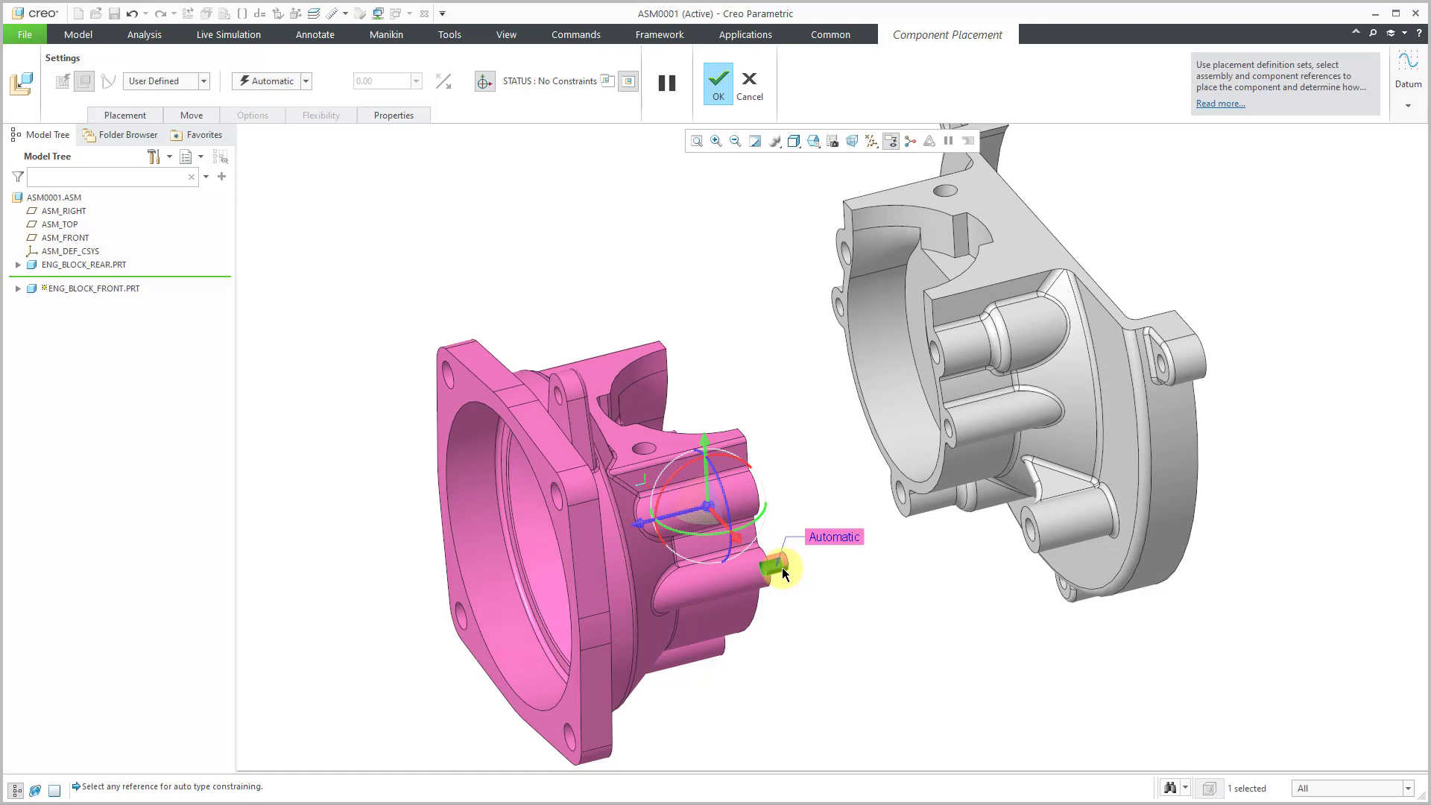
{"action": "left_click", "coordinate": [951, 435]}
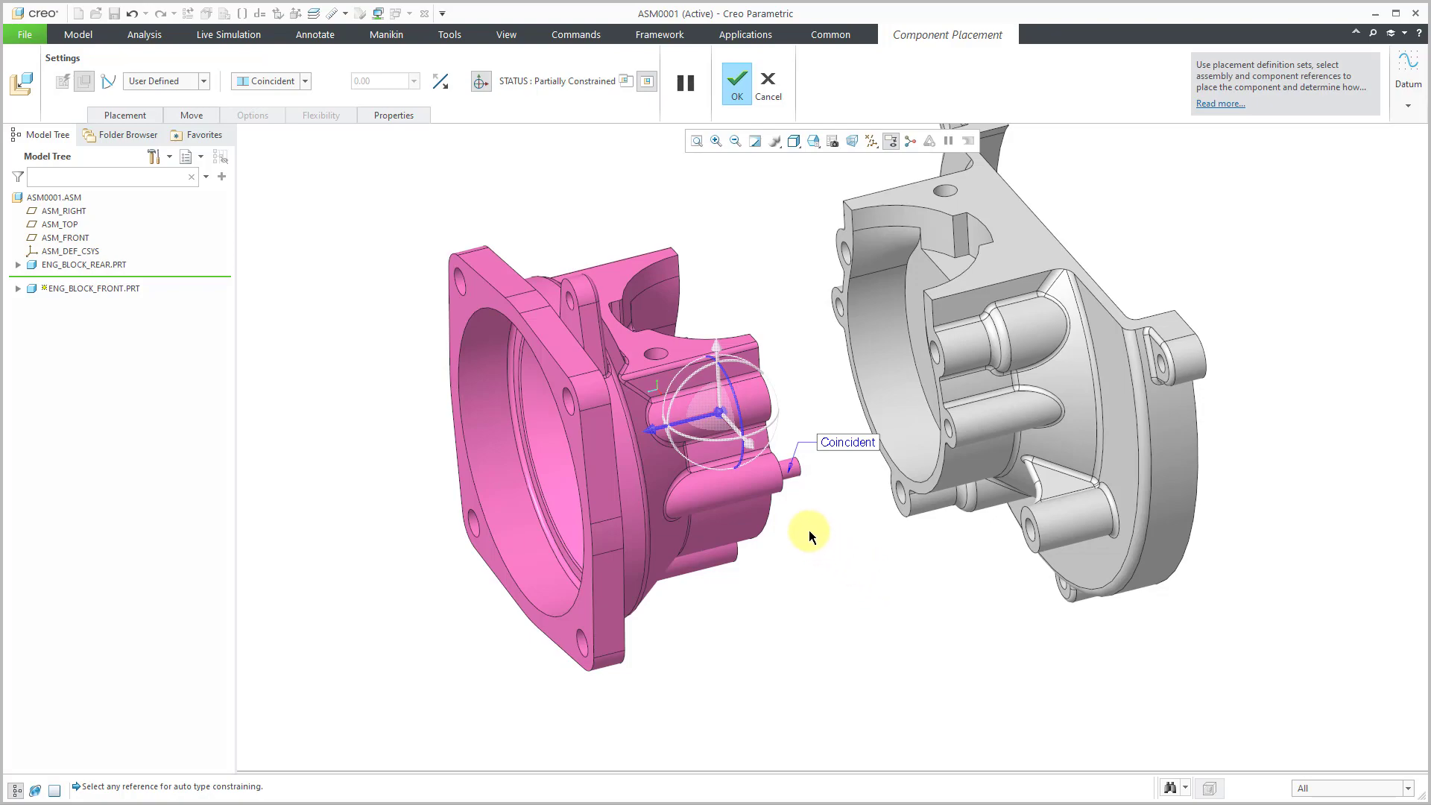
{"action": "middle_click_drag", "start_coordinate": [808, 530], "coordinate": [1000, 501]}
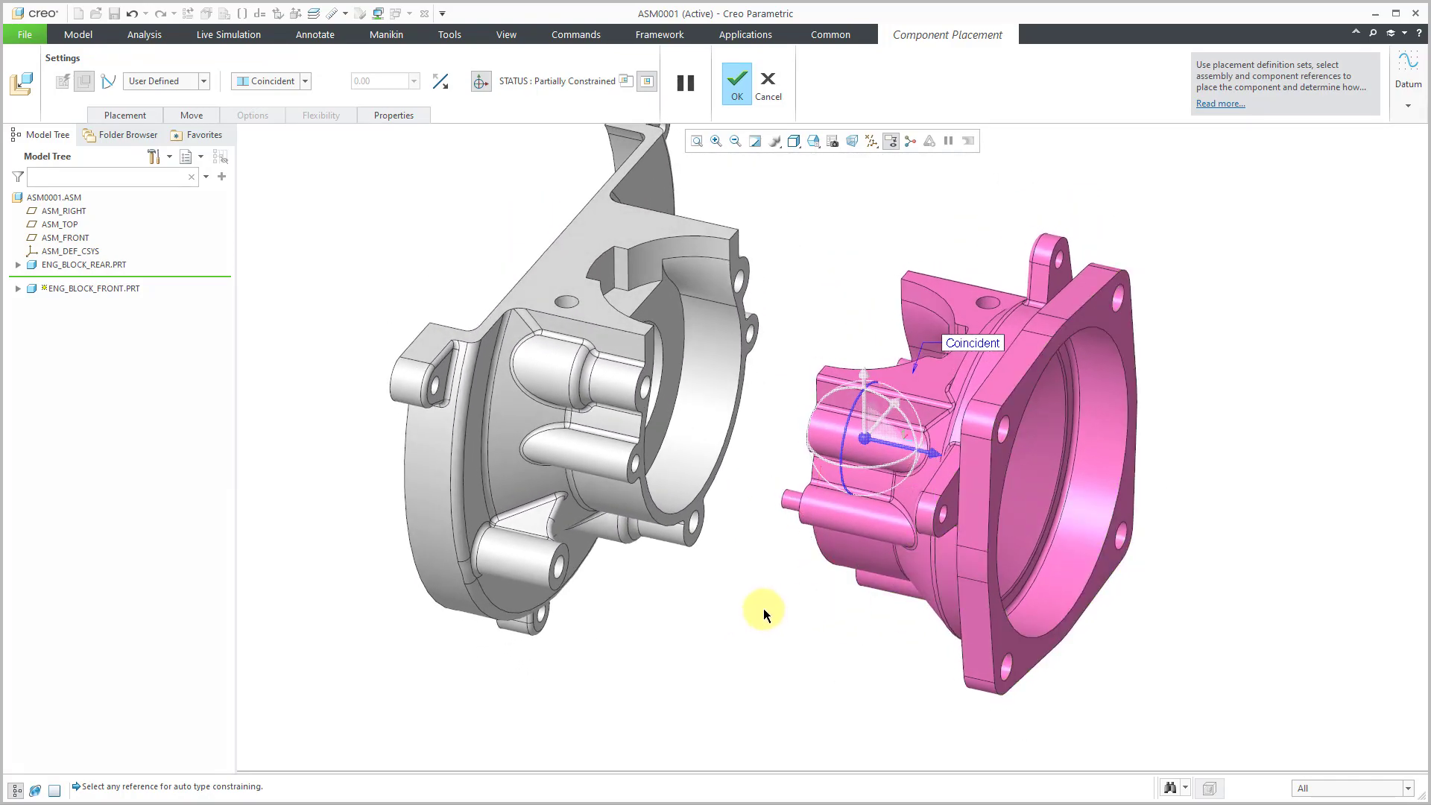
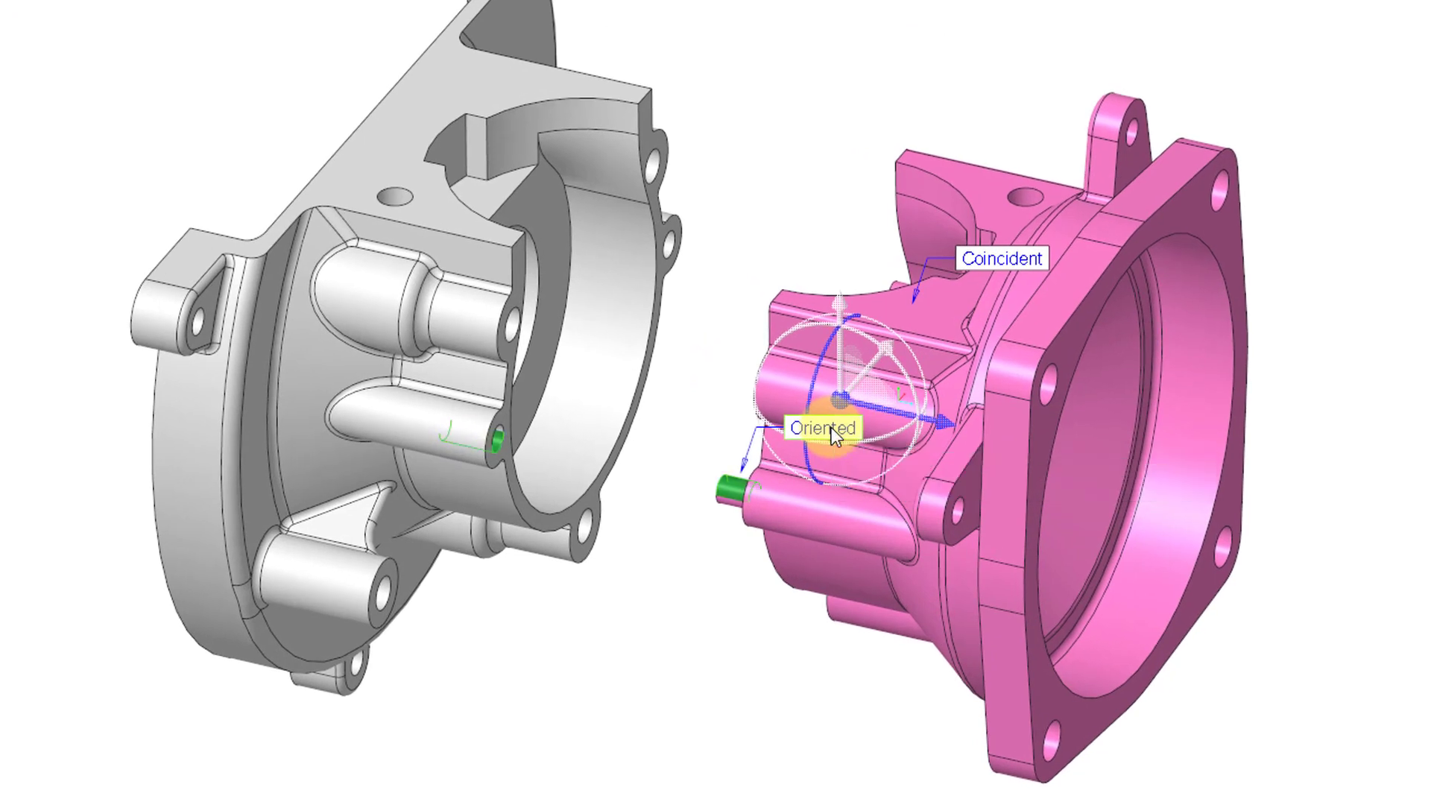
Step: Examine the Oriented constraint between the second pin and its hole, including its references and the alternative constraint types
{"action": "left_click", "coordinate": [831, 429]}
{"action": "left_click", "coordinate": [894, 440]}
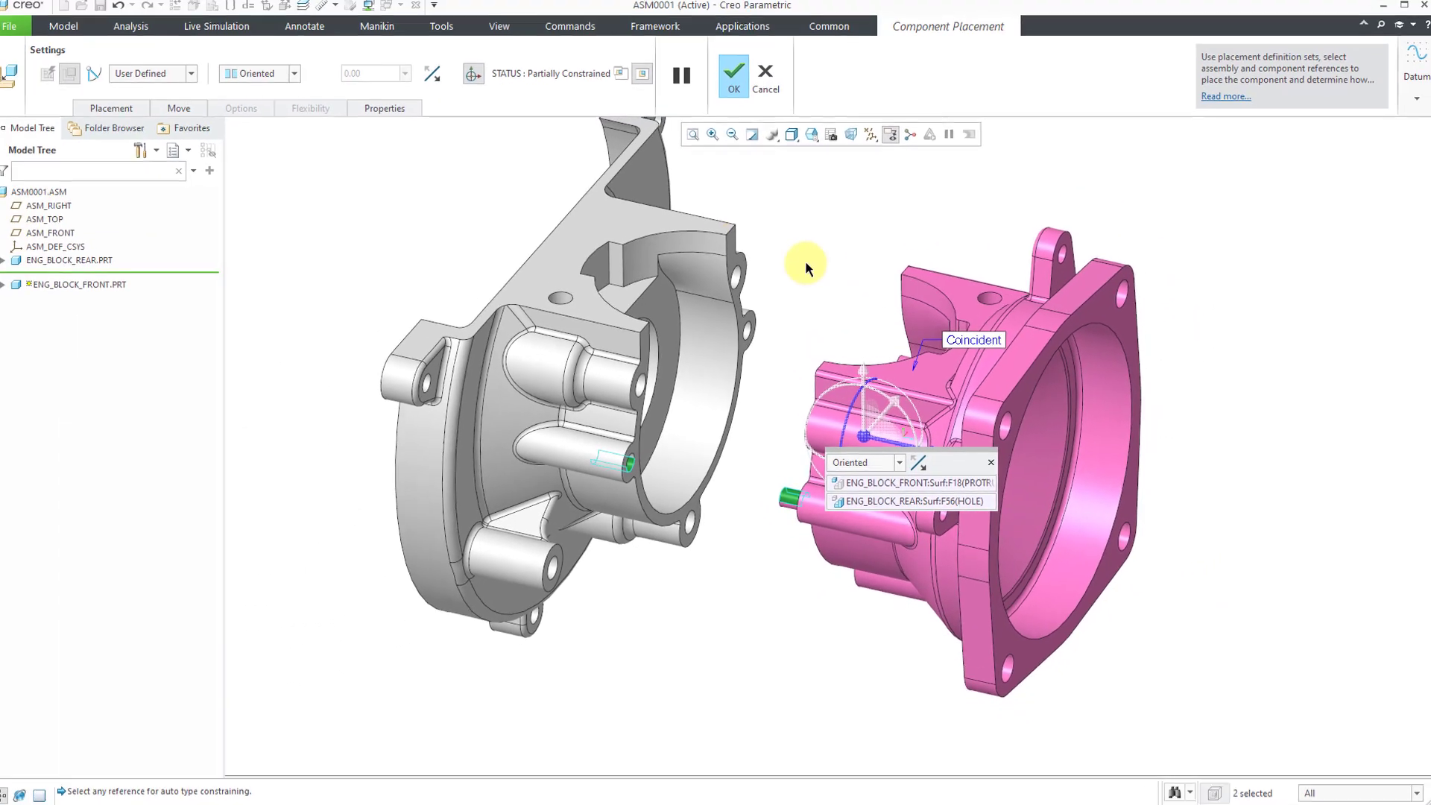
{"action": "left_click", "coordinate": [798, 265]}
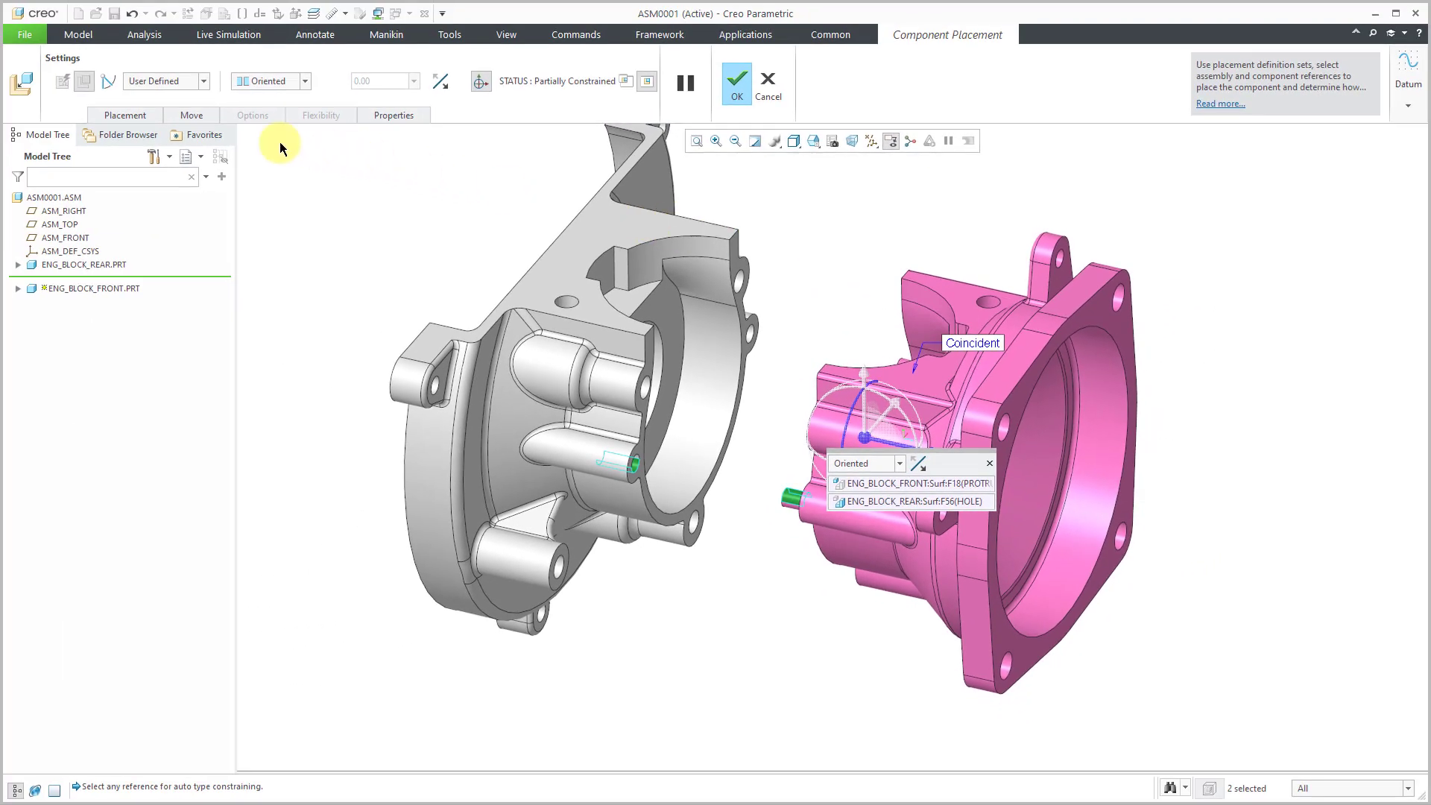
{"action": "left_click", "coordinate": [124, 113]}
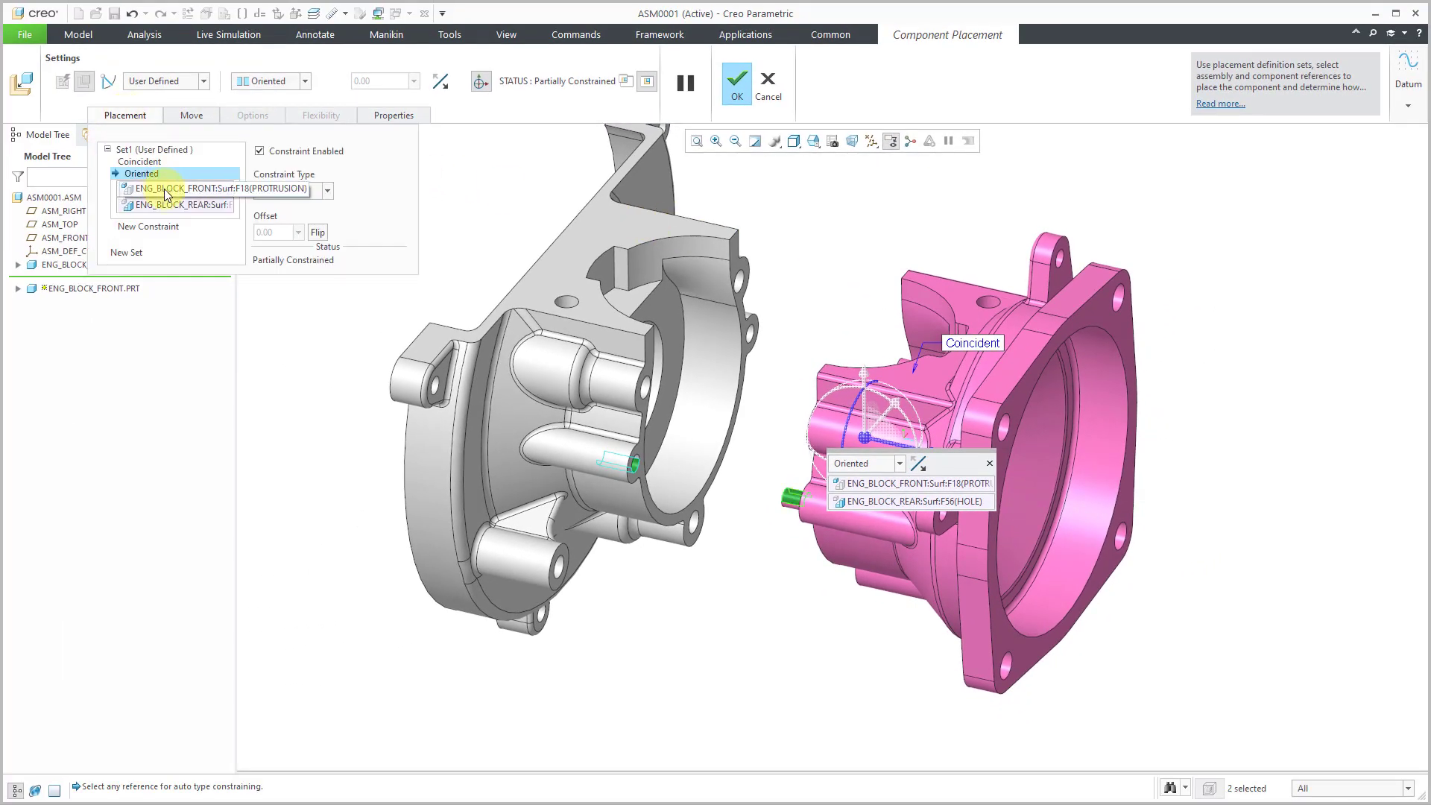
{"action": "left_click", "coordinate": [328, 192]}
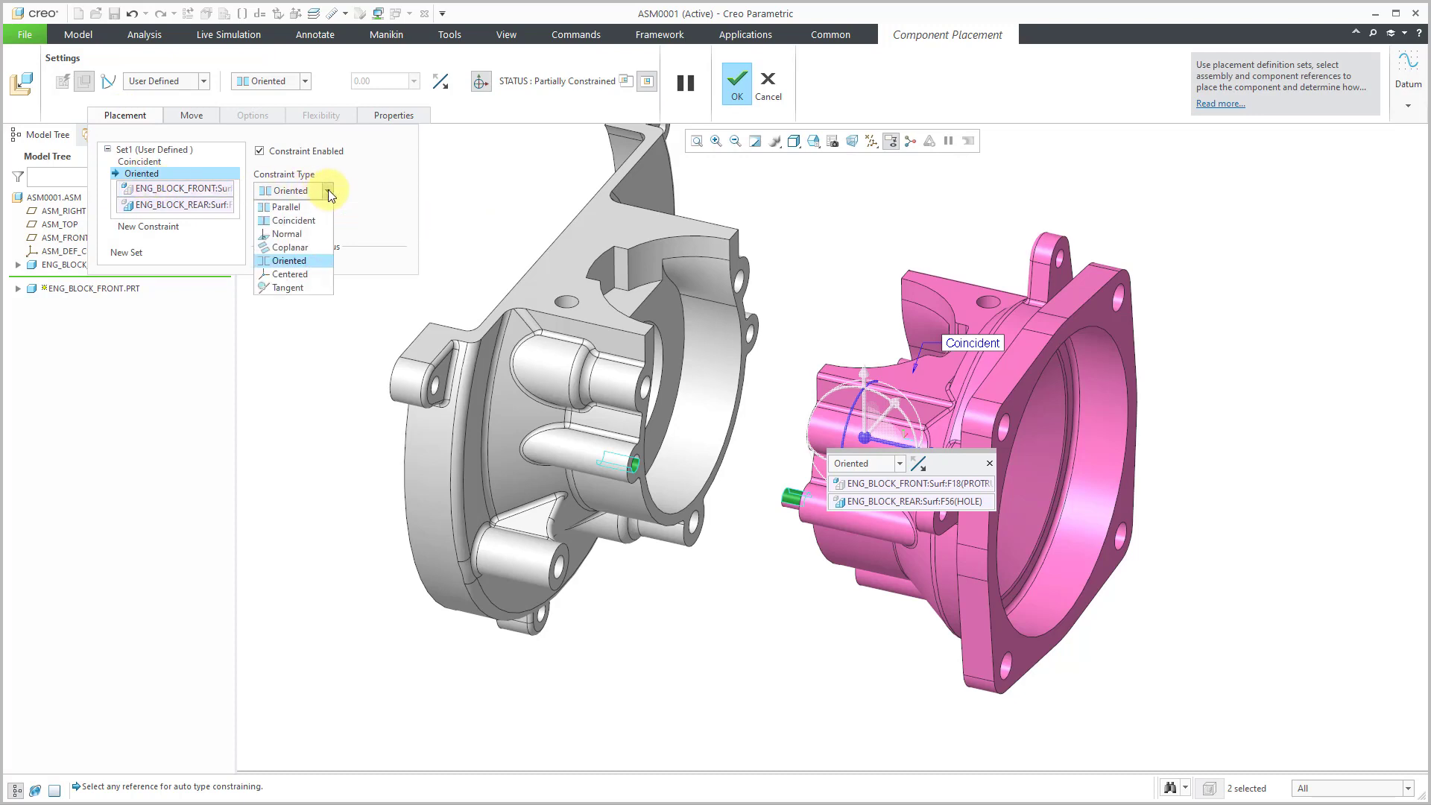
{"action": "left_click", "coordinate": [328, 190]}
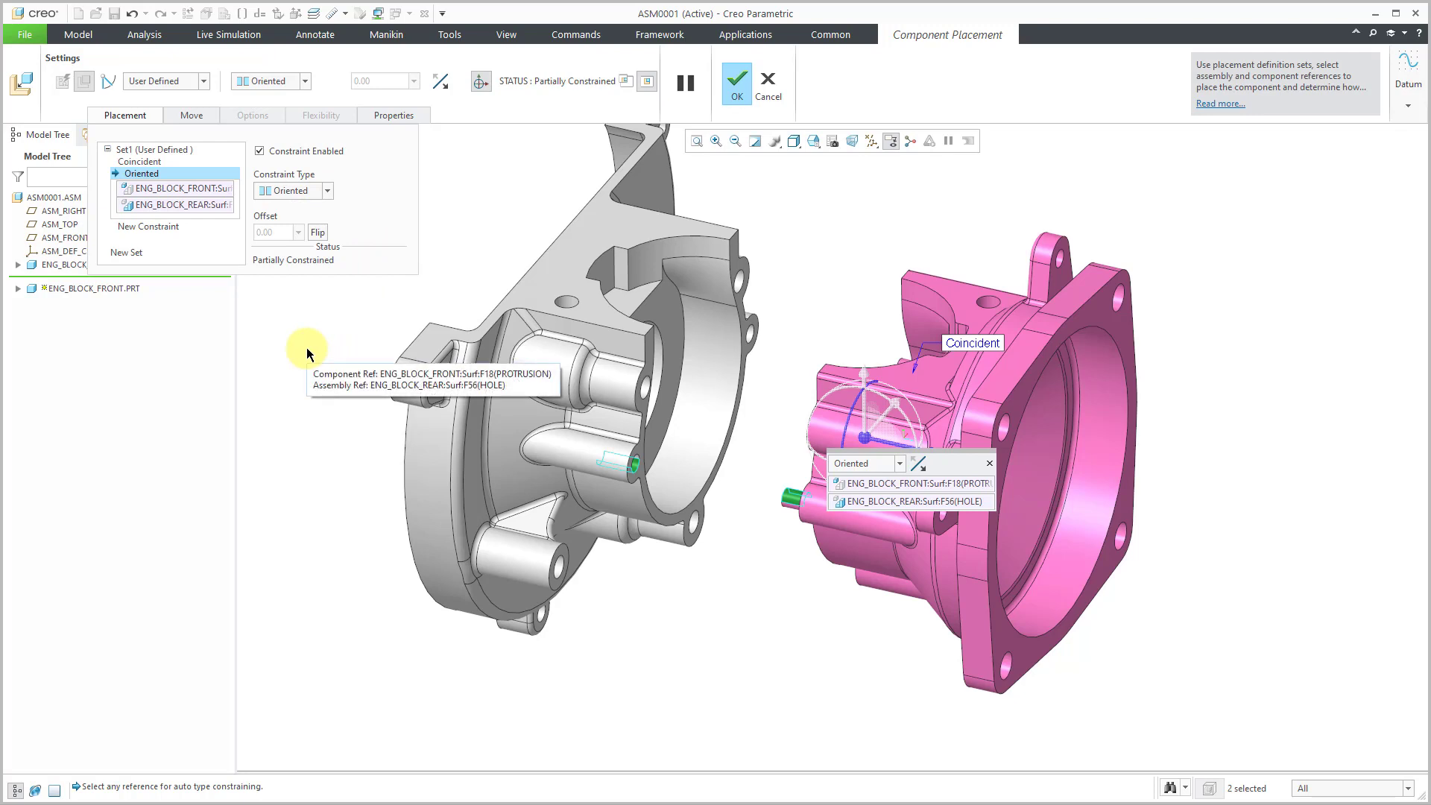
{"action": "left_click", "coordinate": [267, 84]}
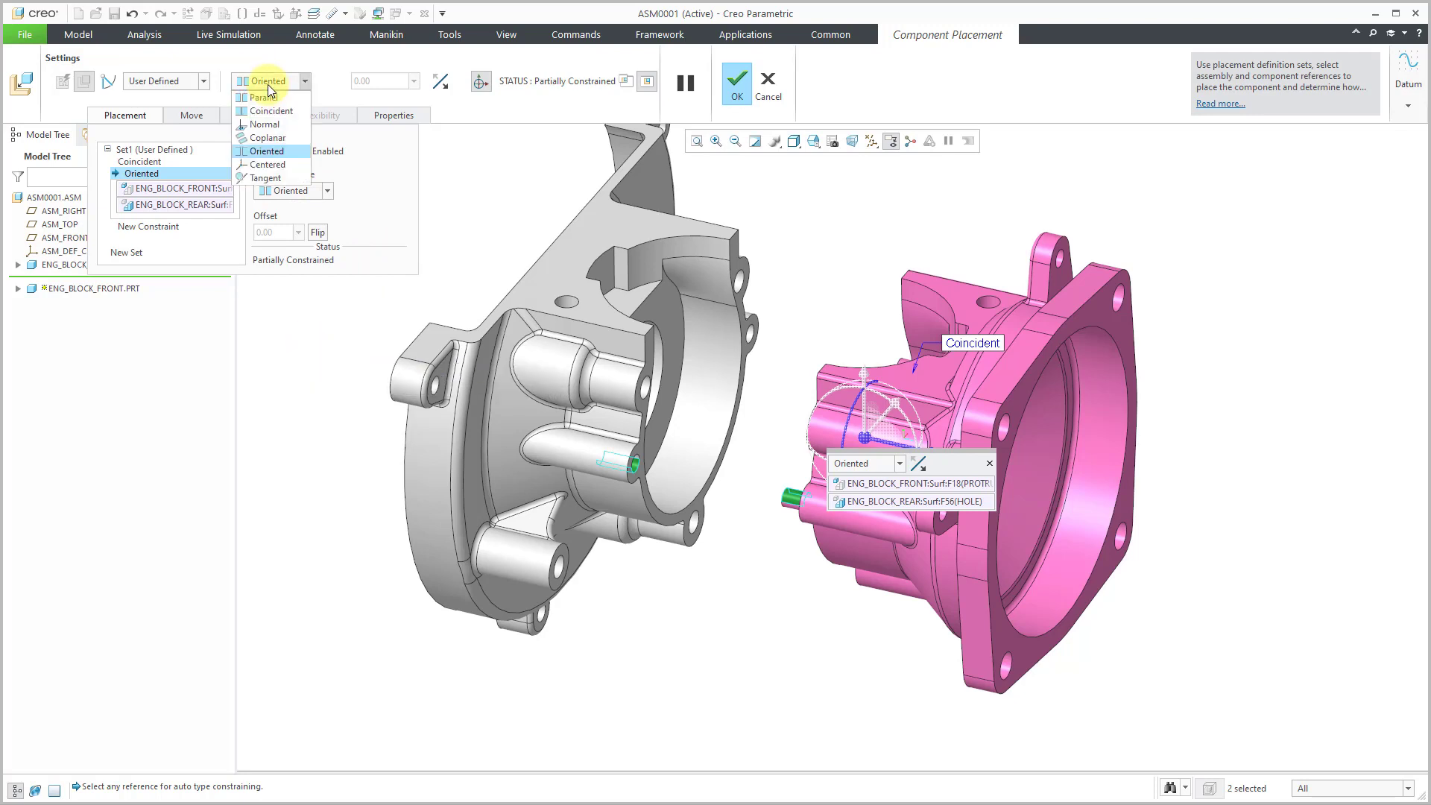
{"action": "left_click", "coordinate": [267, 84]}
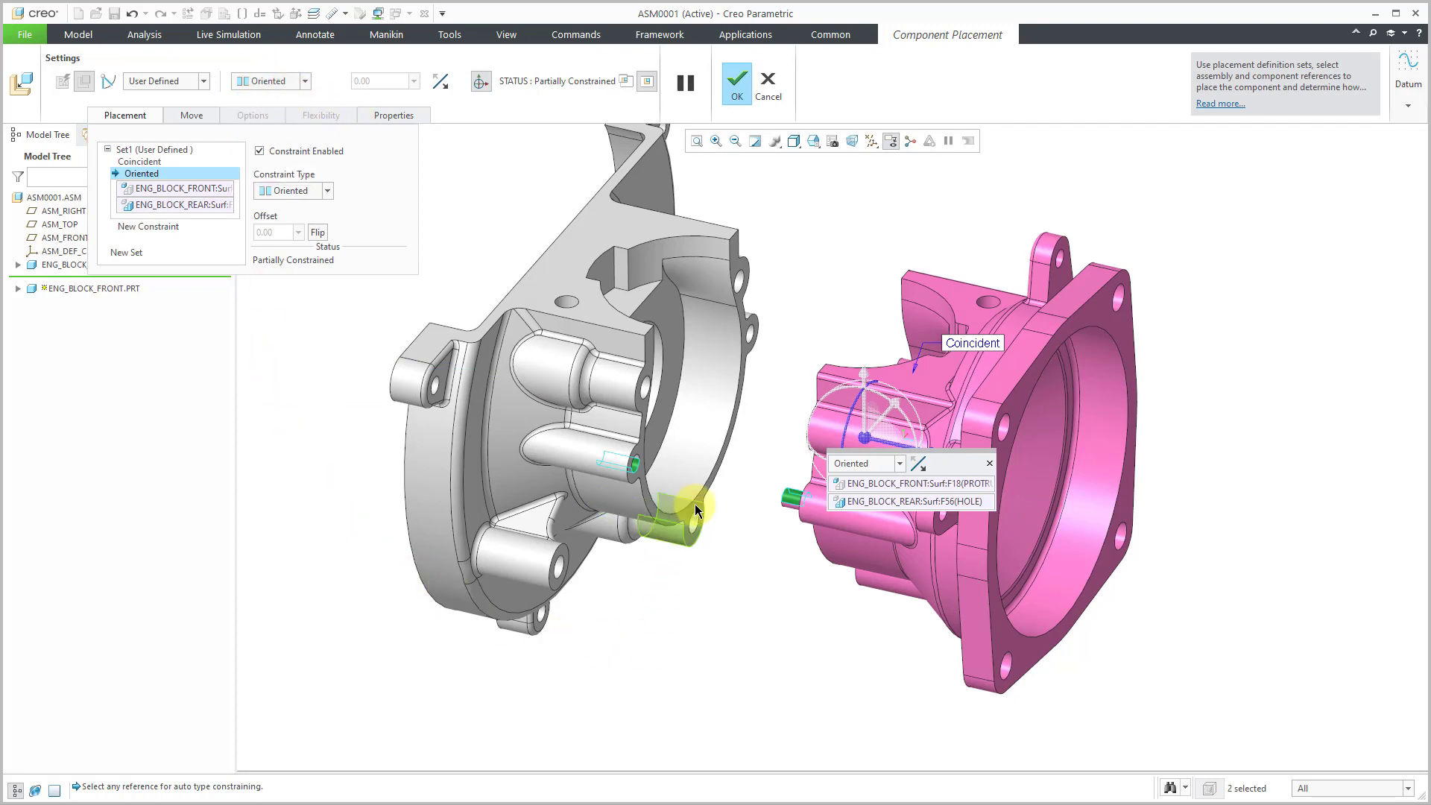
Step: Add a new constraint making the joining face of the front block coincident with the rear block's joining face
{"action": "right_click", "coordinate": [685, 578]}
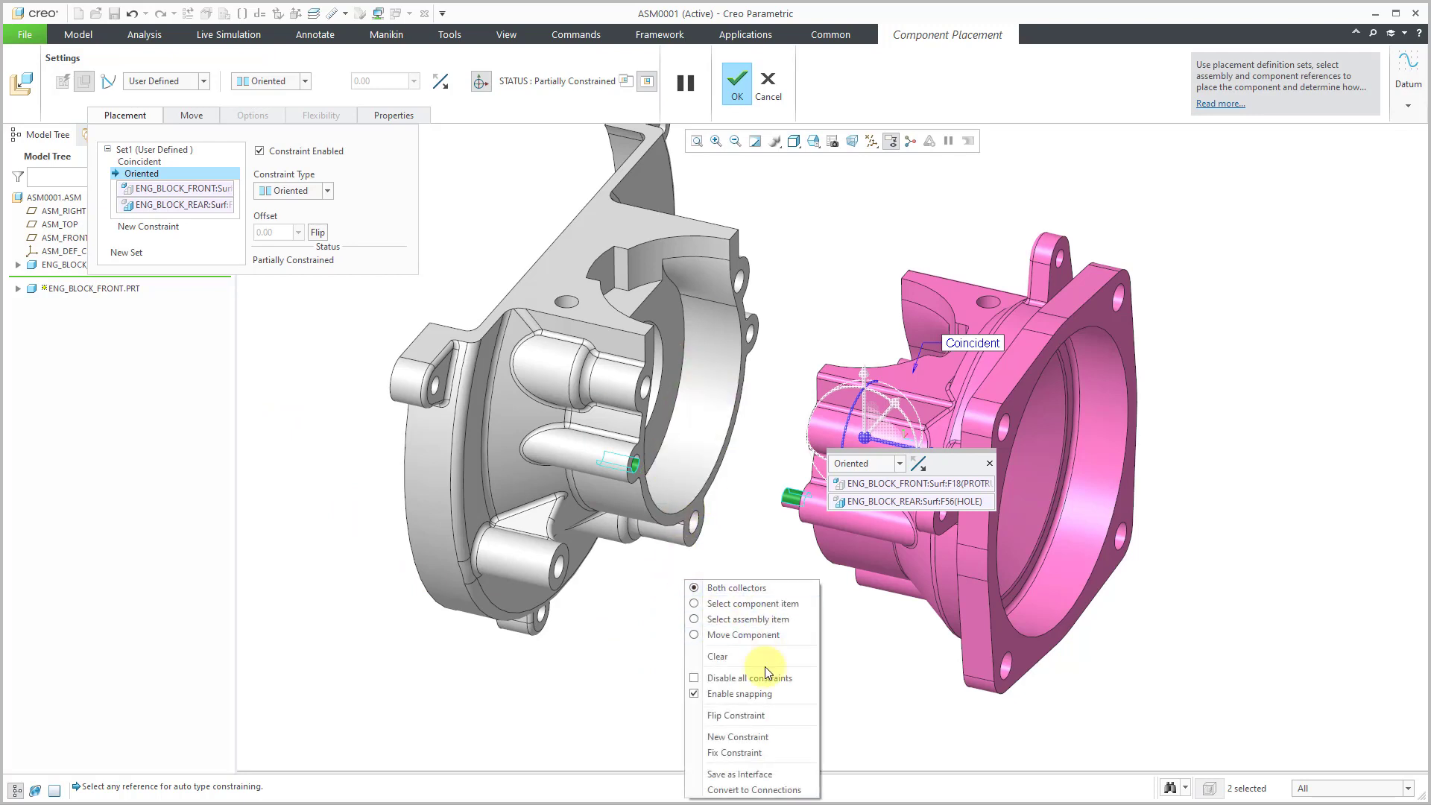
{"action": "left_click", "coordinate": [754, 738]}
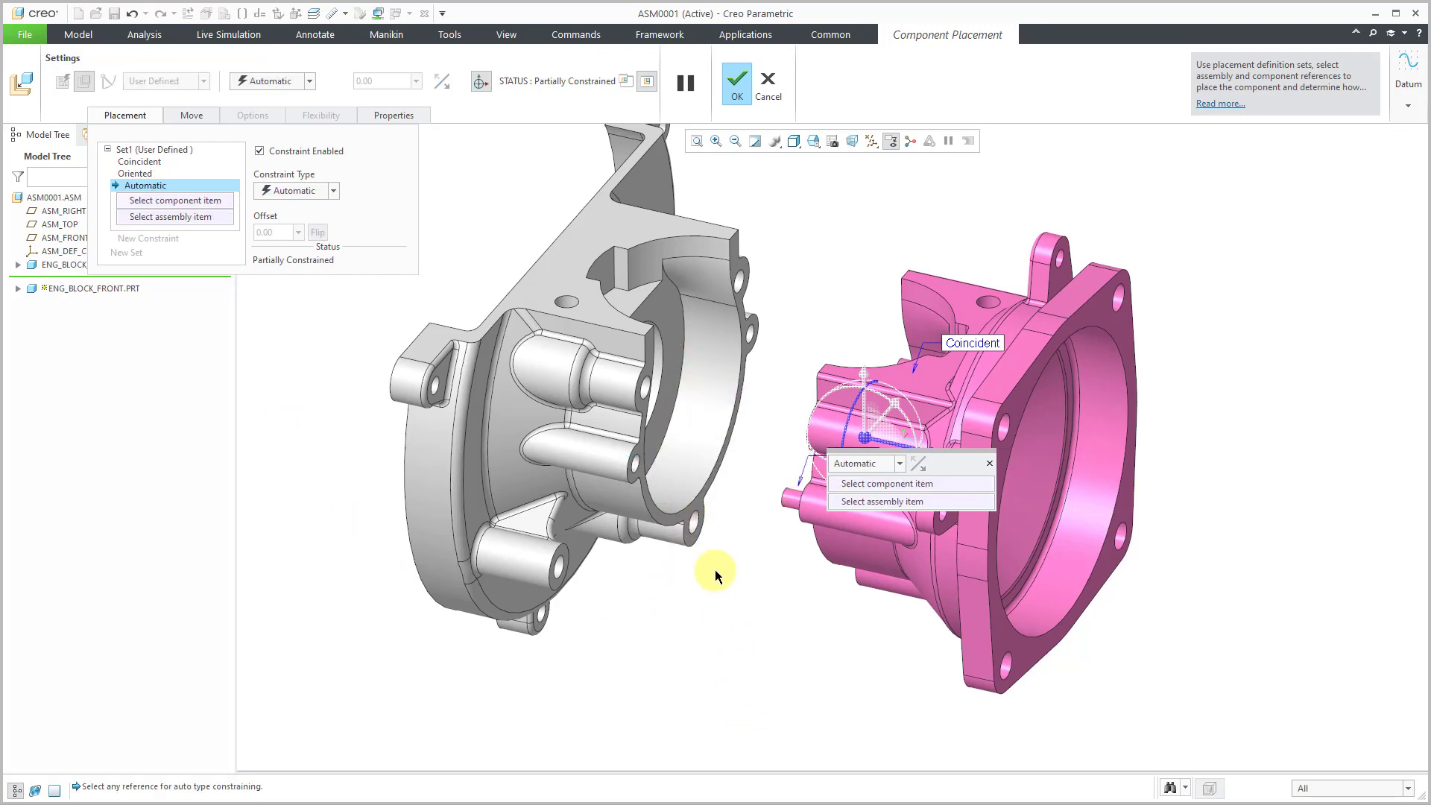
{"action": "left_click", "coordinate": [700, 503]}
{"action": "mouse_move", "coordinate": [724, 553]}
{"action": "middle_mouse_down"}
{"action": "mouse_move", "coordinate": [793, 511]}
{"action": "mouse_move", "coordinate": [847, 536]}
{"action": "mouse_move", "coordinate": [821, 503]}
{"action": "mouse_move", "coordinate": [818, 534]}
{"action": "middle_mouse_up"}
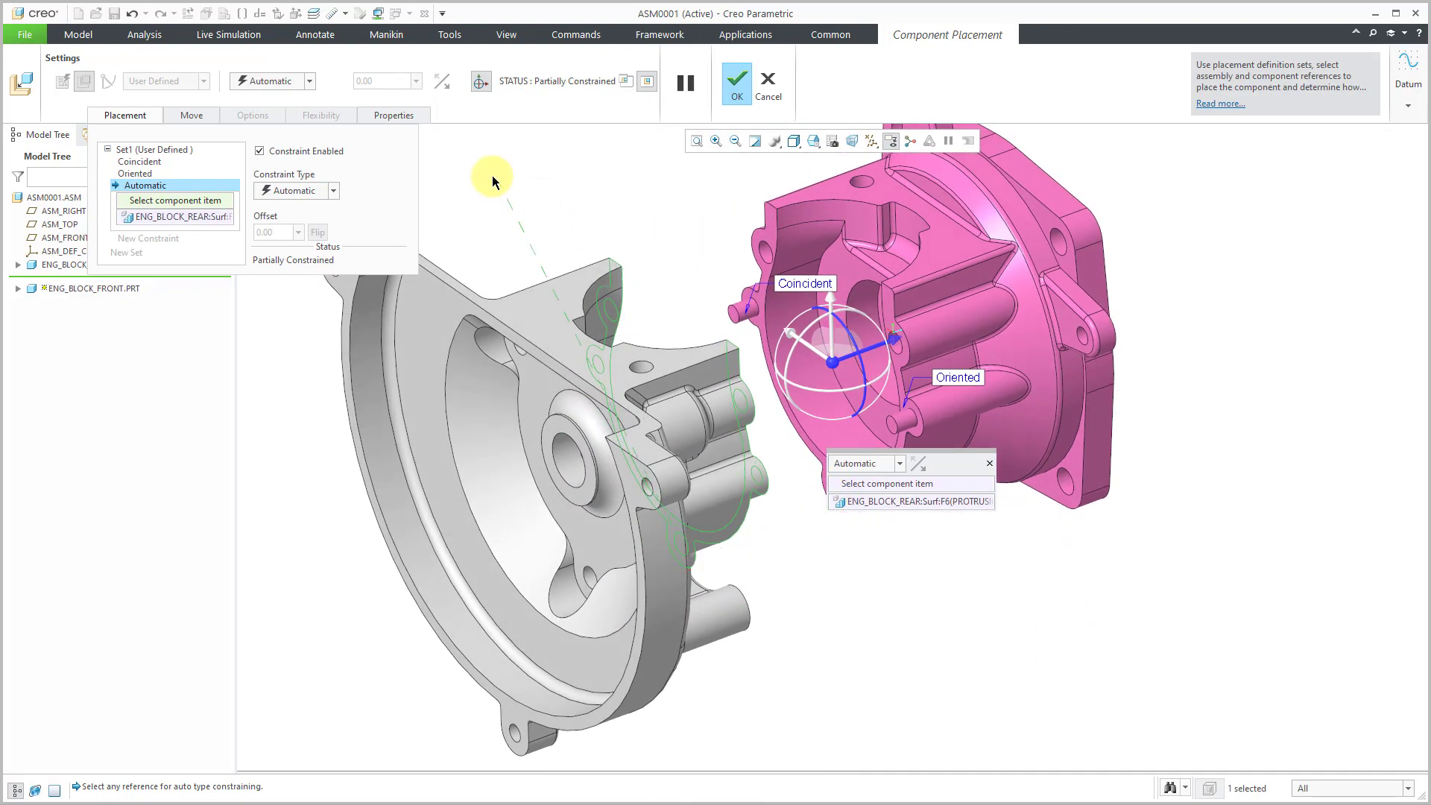
{"action": "left_click", "coordinate": [820, 455]}
{"action": "scroll", "coordinate": [968, 616], "scroll_direction": "down", "scroll_amount": 2}
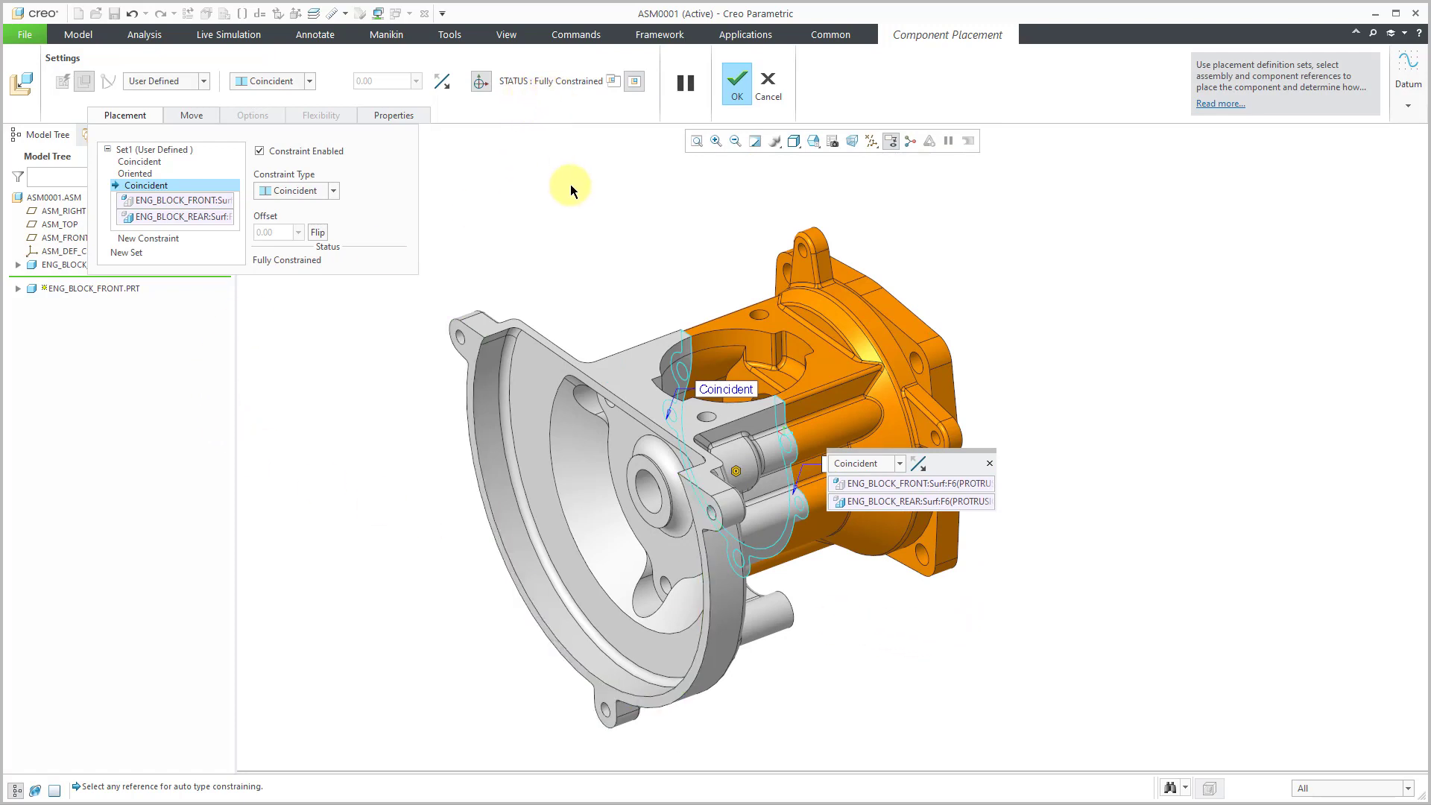
Step: Accept the front block's placement and return the assembly to its default view orientation
{"action": "mouse_move", "coordinate": [570, 185]}
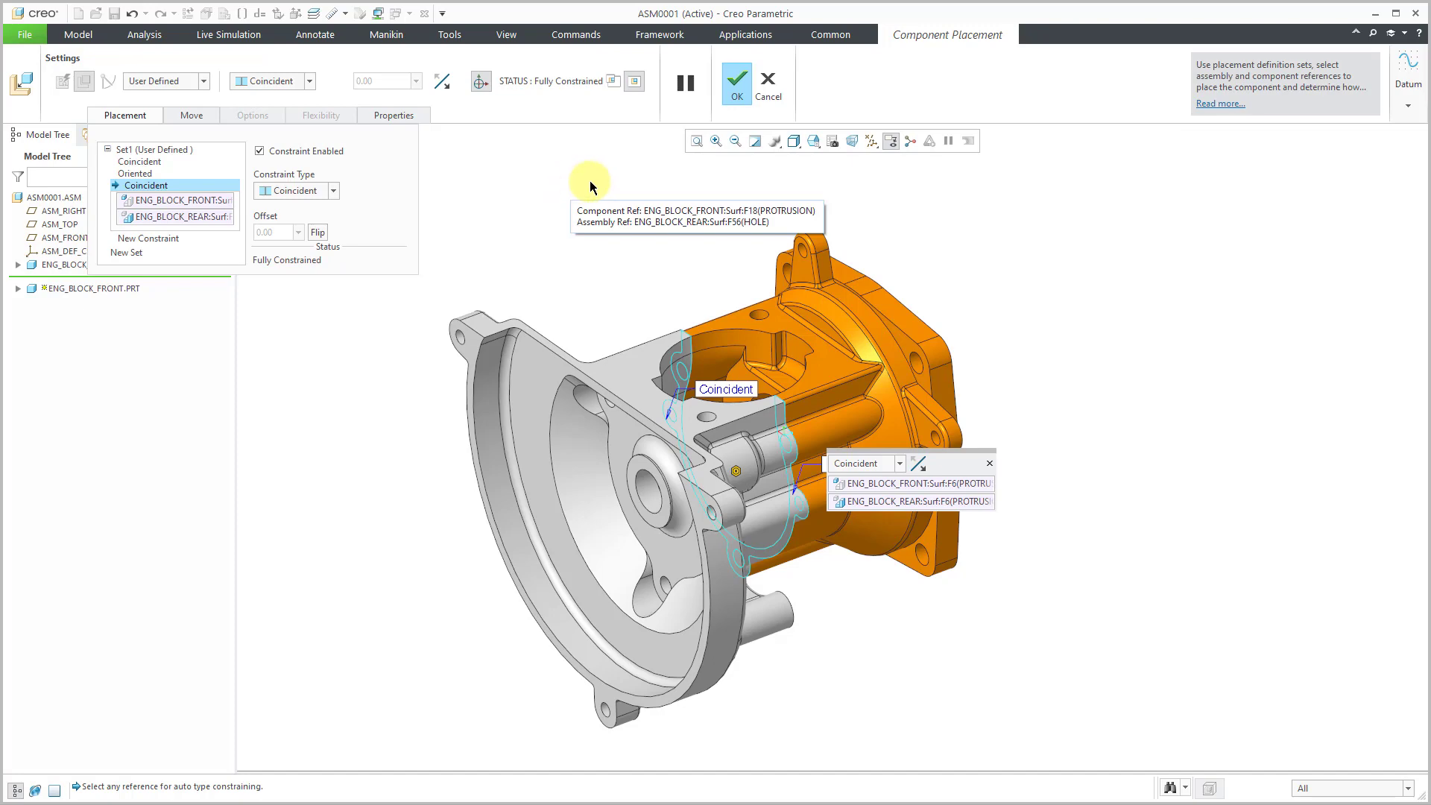
{"action": "middle_click", "coordinate": [594, 202]}
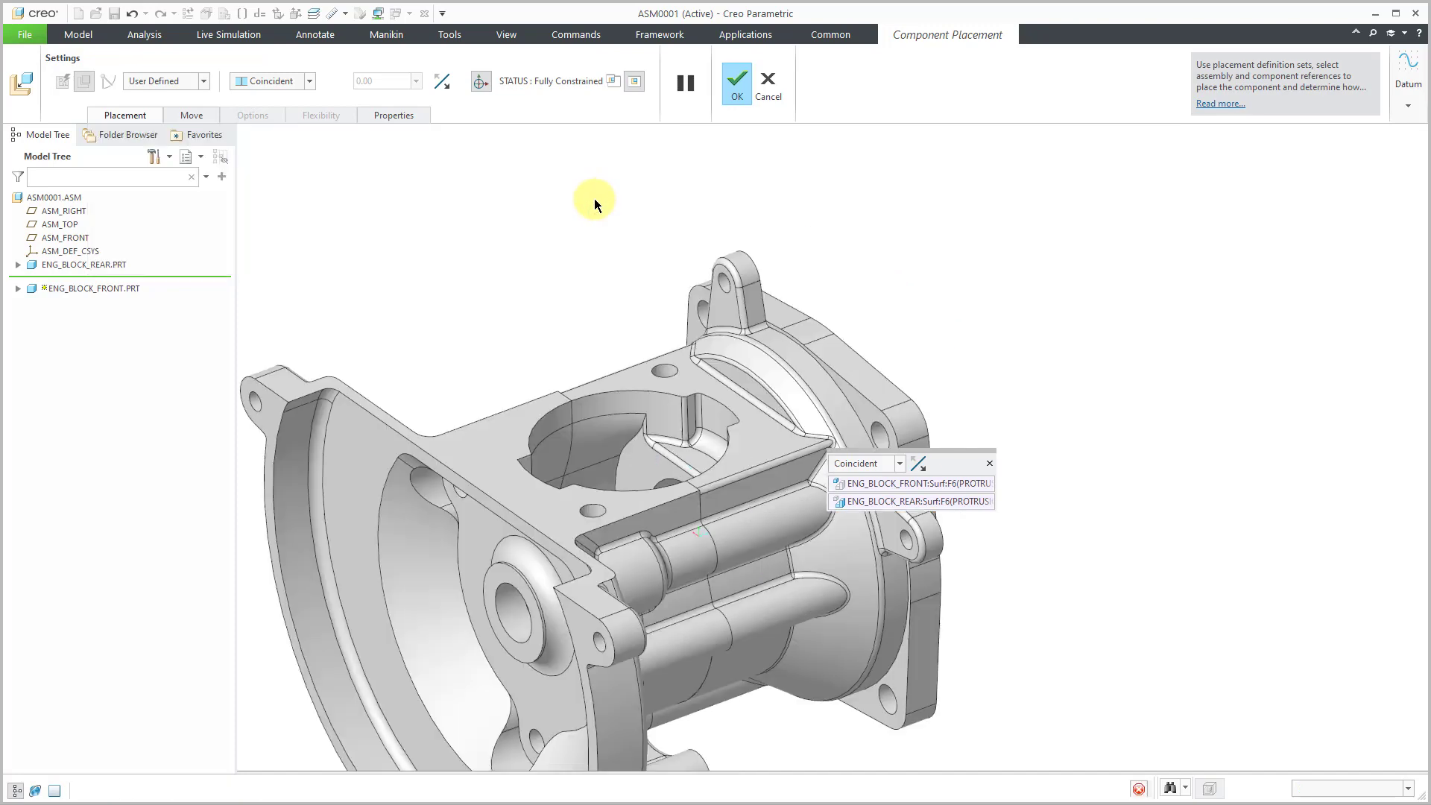
{"action": "key", "text": "ctrl+d"}
{"action": "mouse_move", "coordinate": [757, 273]}
{"action": "middle_mouse_down"}
{"action": "mouse_move", "coordinate": [738, 221]}
{"action": "mouse_move", "coordinate": [751, 276]}
{"action": "middle_mouse_up"}
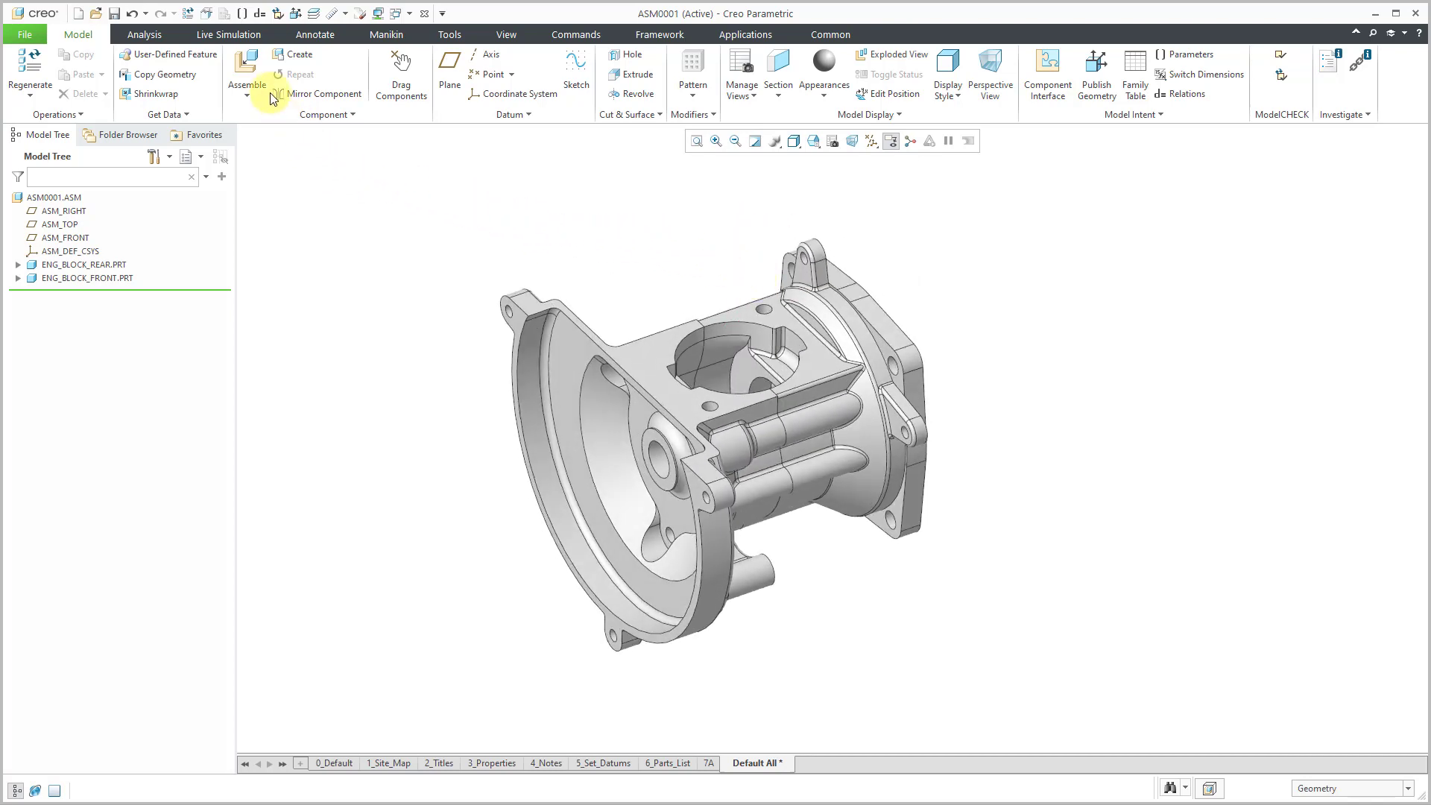
Step: Bring cylinder.prt into the assembly as the third component and move it up clear of the engine block
{"action": "left_click", "coordinate": [247, 67]}
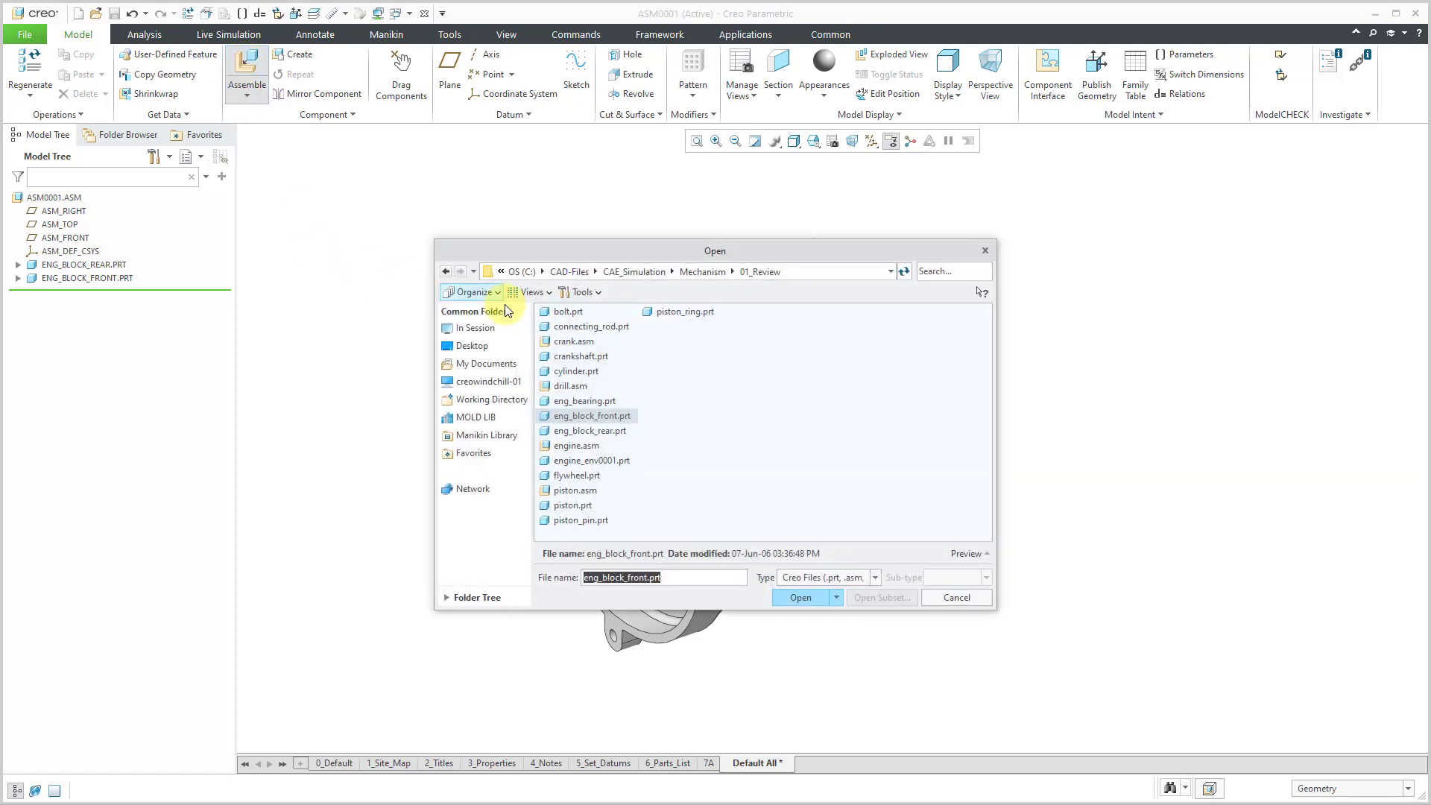
{"action": "double_click", "coordinate": [575, 371]}
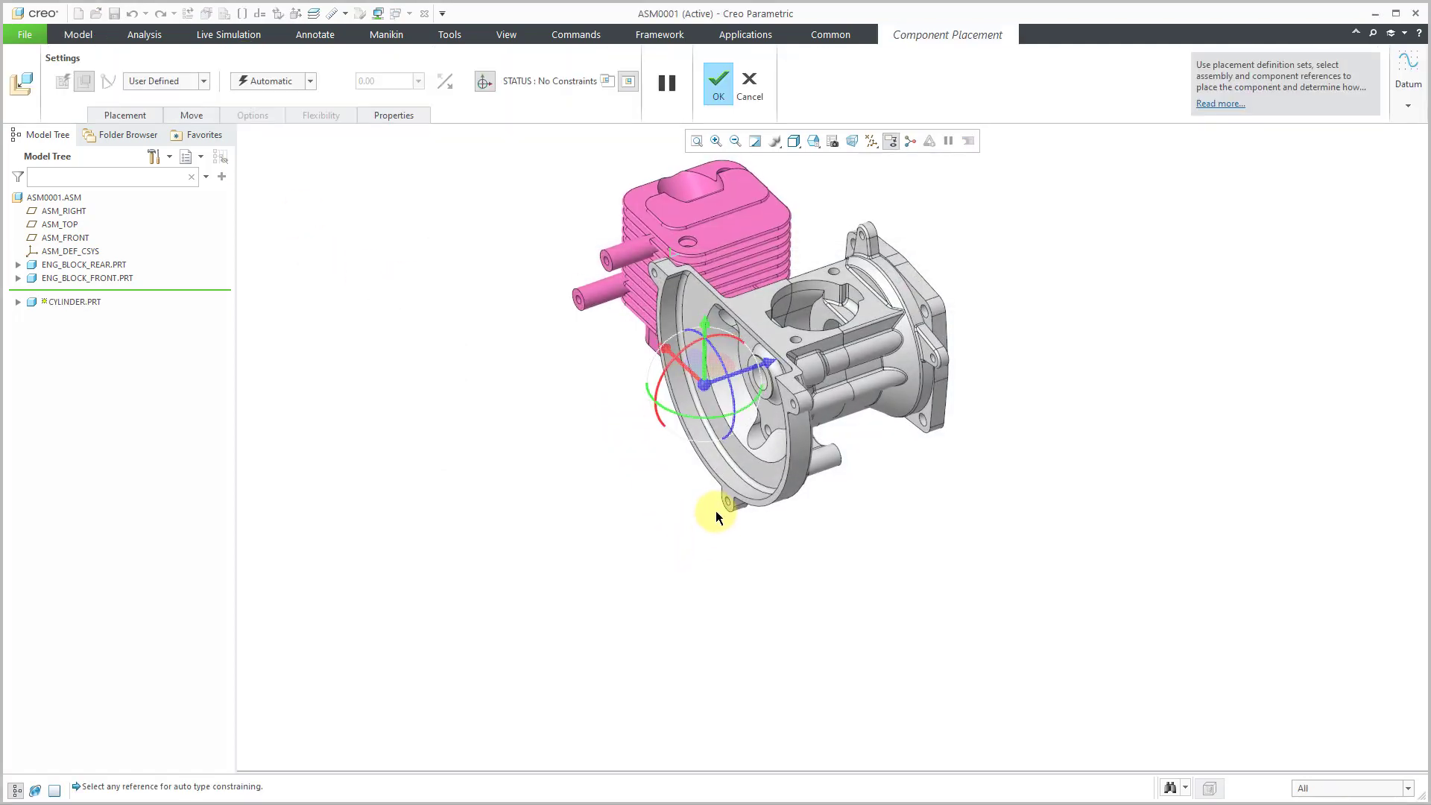
{"action": "middle_click_drag", "start_coordinate": [716, 511], "coordinate": [714, 601], "text": "shift"}
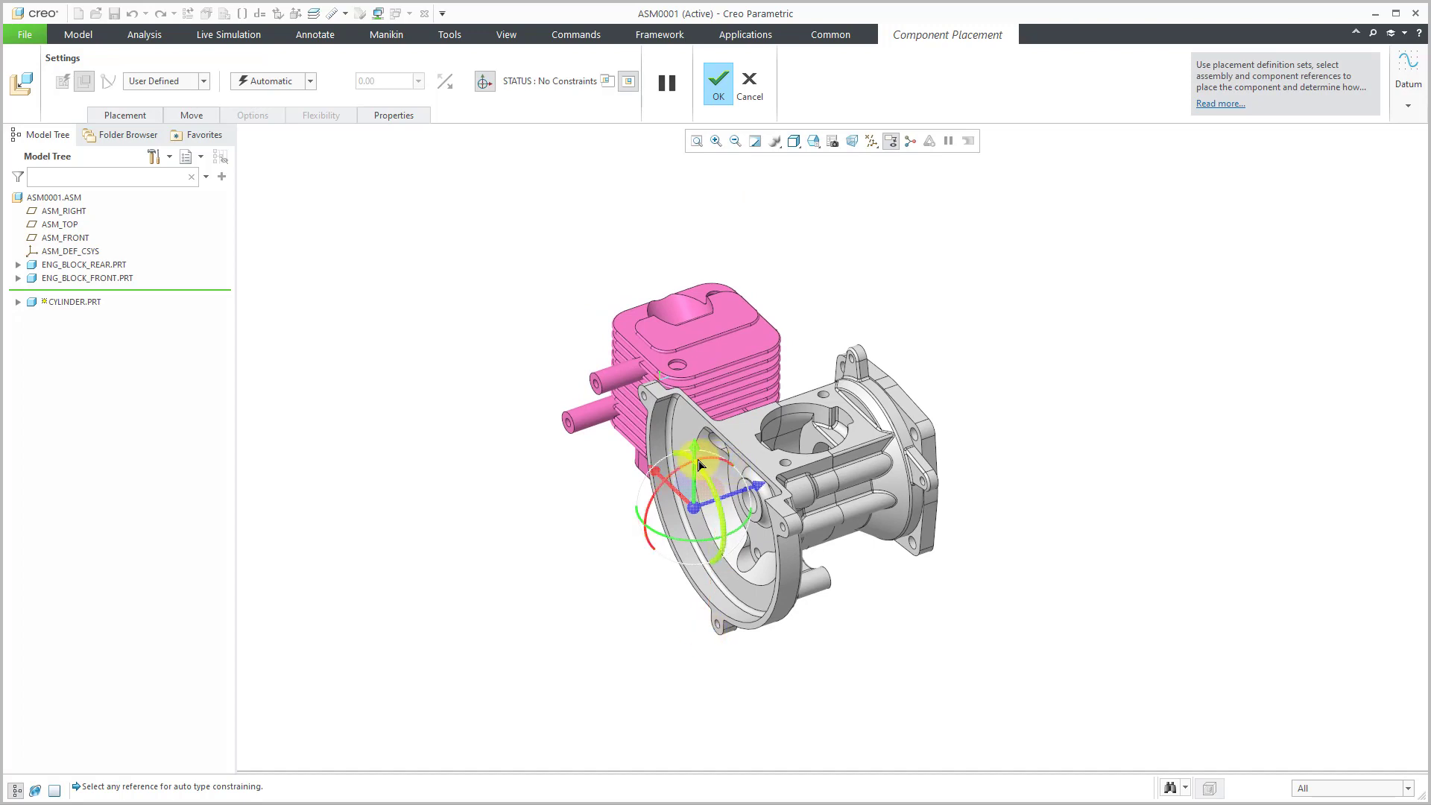
{"action": "left_click_drag", "start_coordinate": [699, 466], "coordinate": [731, 320]}
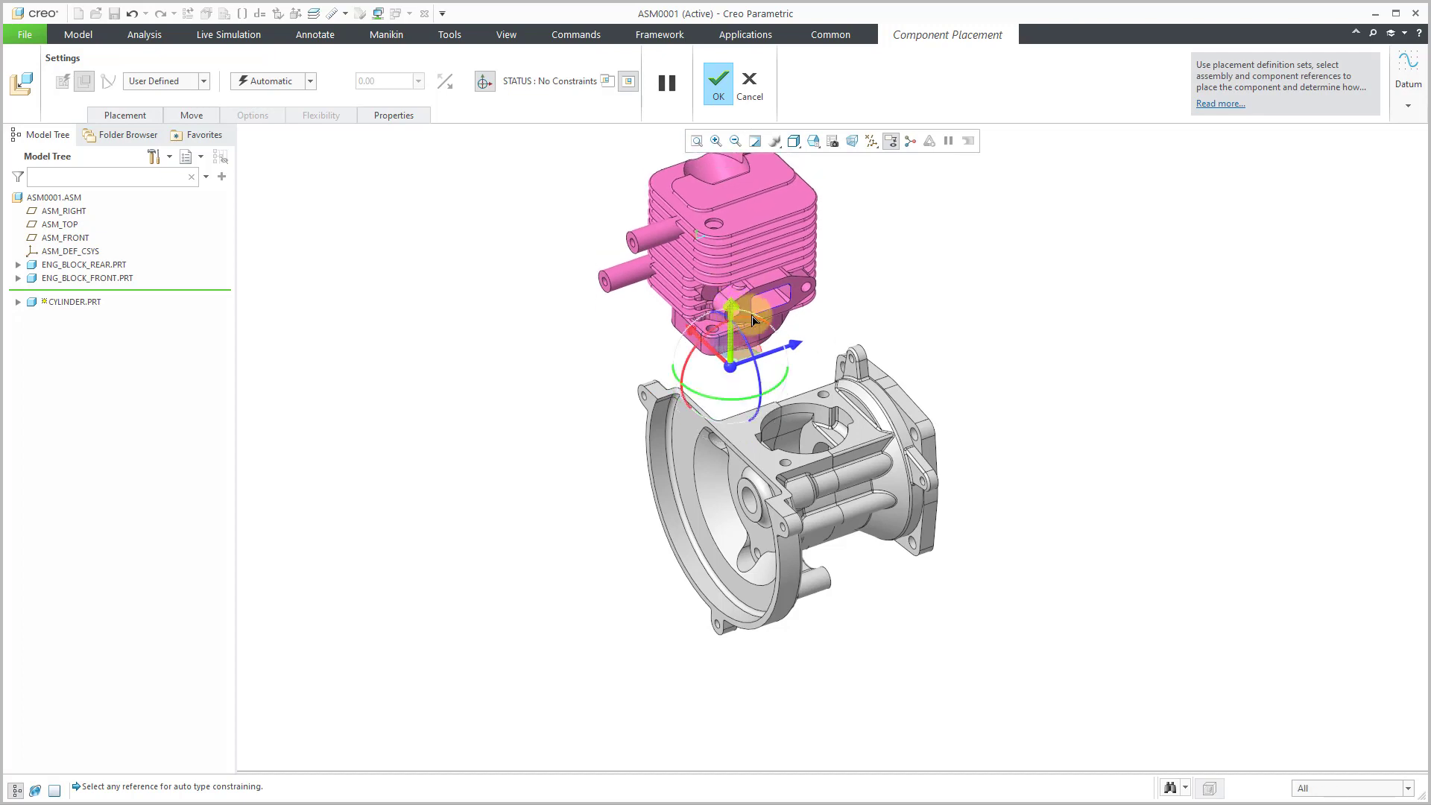
{"action": "middle_click_drag", "start_coordinate": [785, 324], "coordinate": [746, 409], "text": "shift"}
{"action": "scroll", "coordinate": [671, 387], "scroll_direction": "down", "scroll_amount": 2}
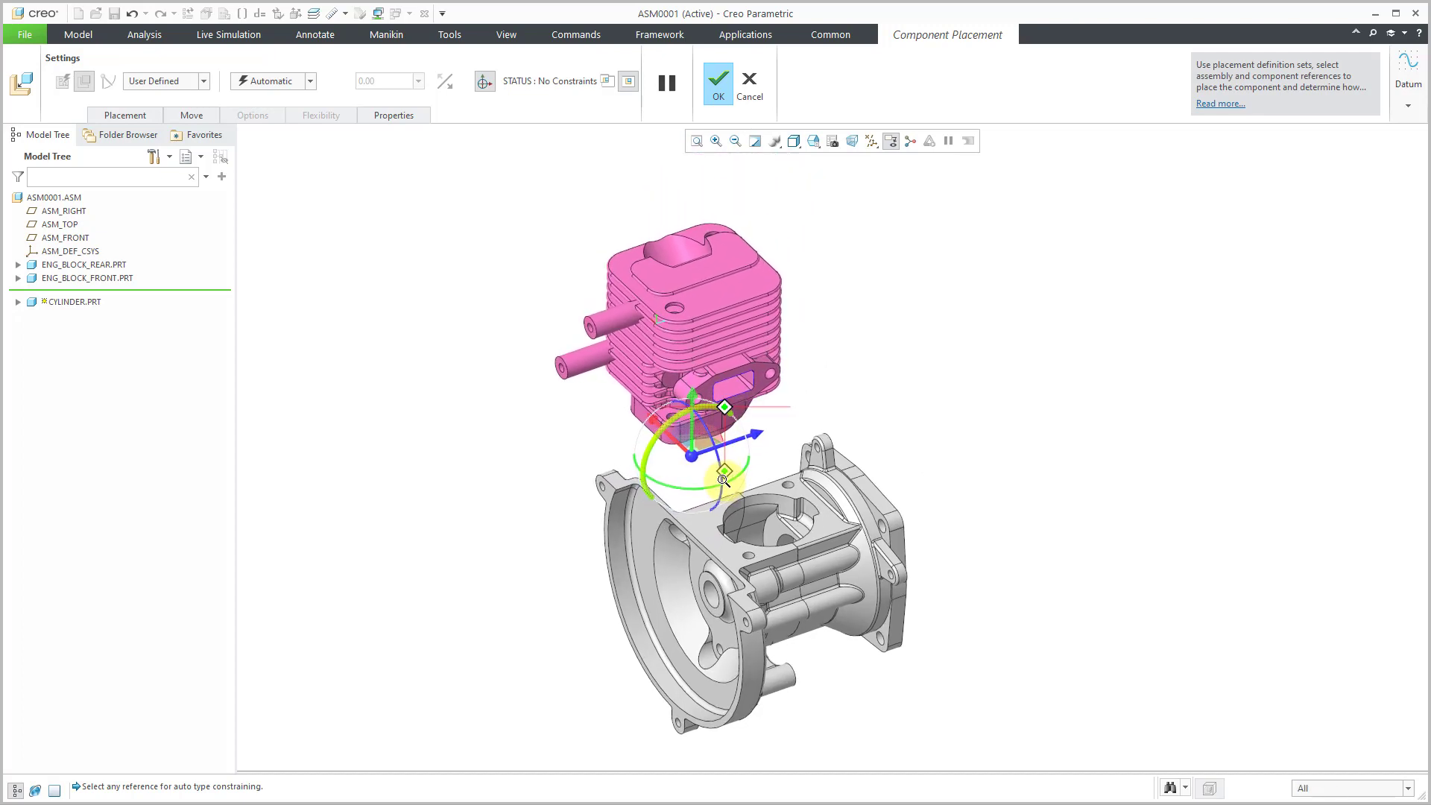
Step: Show the cylinder in an enlarged separate component window, and make its base bolt hole coincident with the hole in the rear block's top face
{"action": "left_click", "coordinate": [605, 82]}
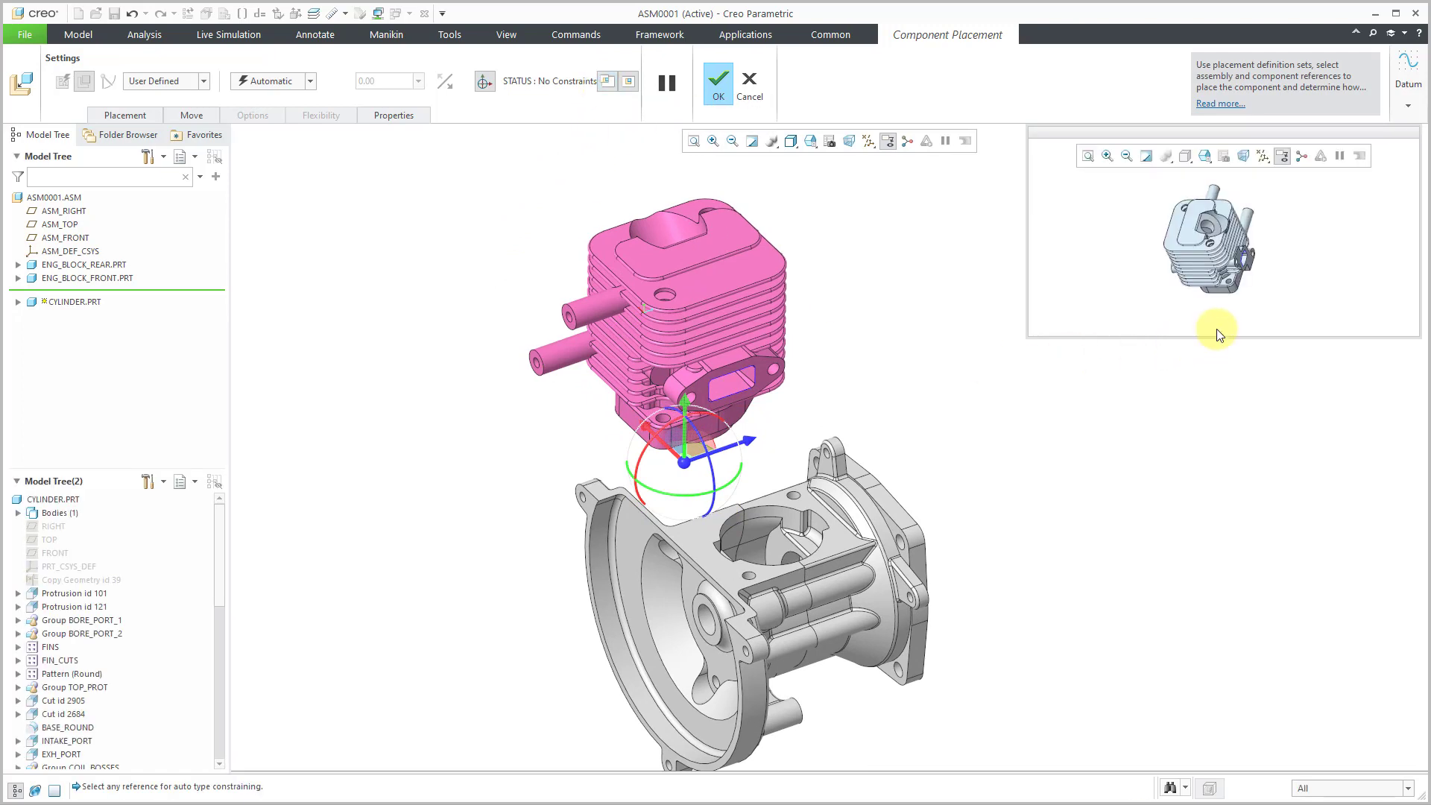
{"action": "left_click_drag", "start_coordinate": [1217, 338], "coordinate": [1192, 612]}
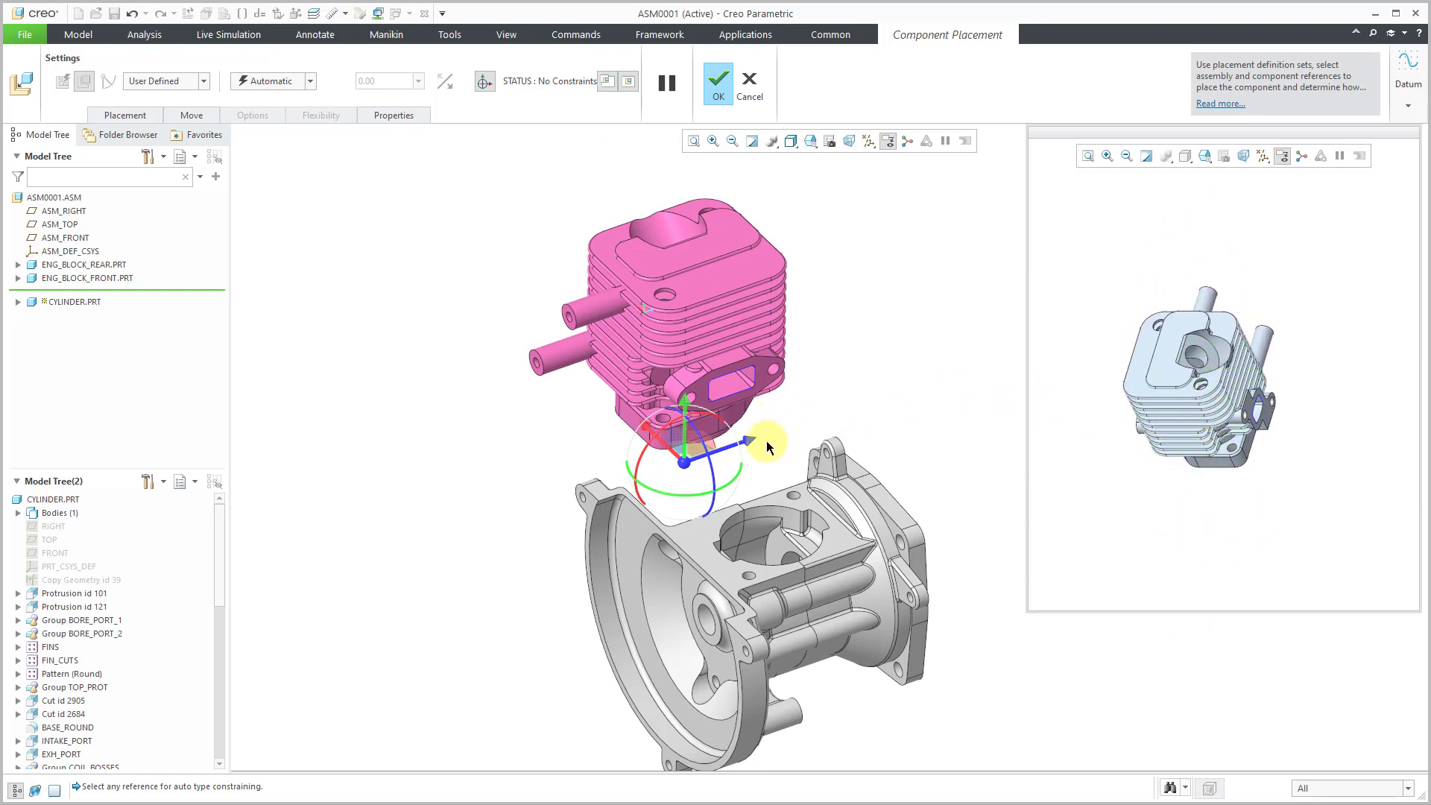
{"action": "left_click", "coordinate": [666, 422]}
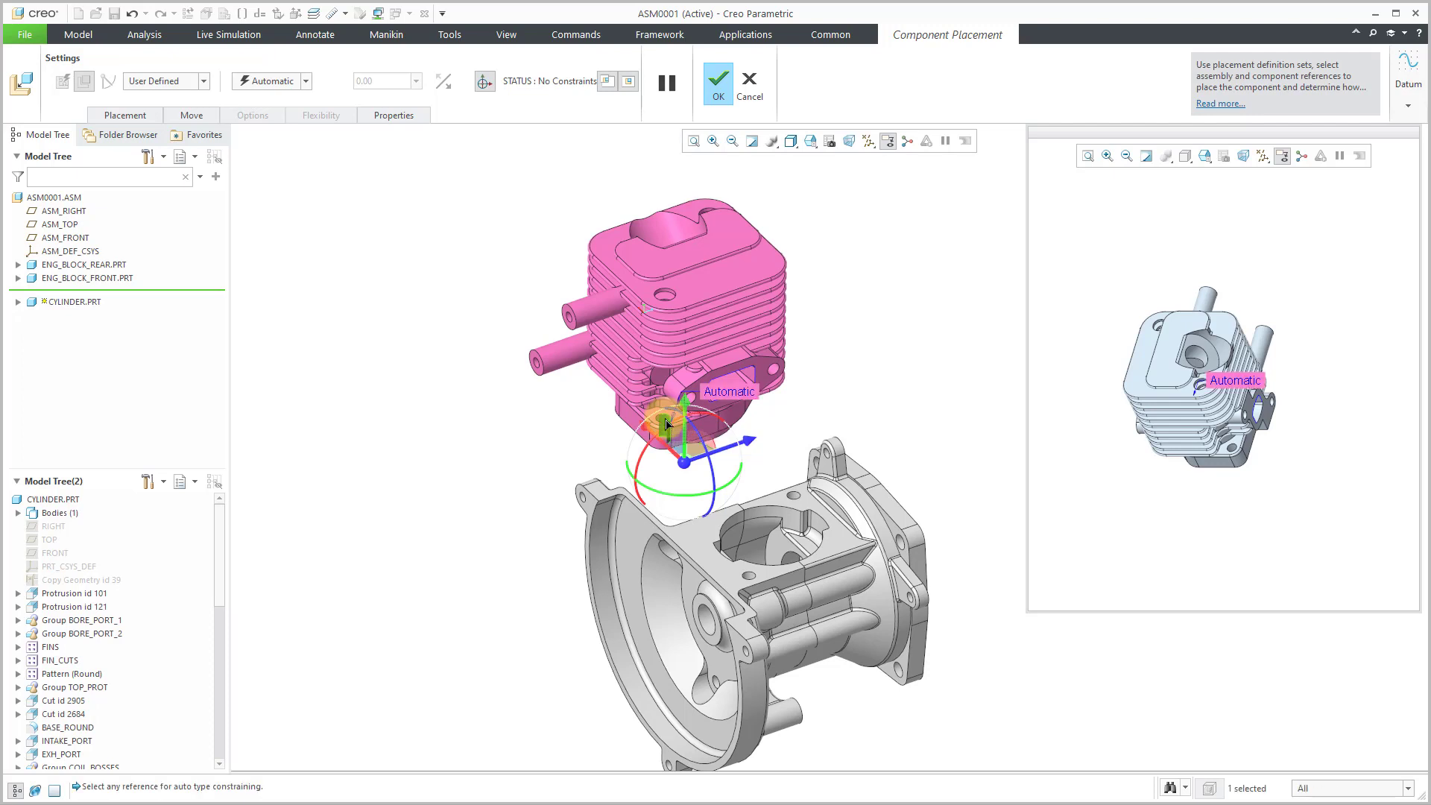
{"action": "left_click", "coordinate": [750, 578]}
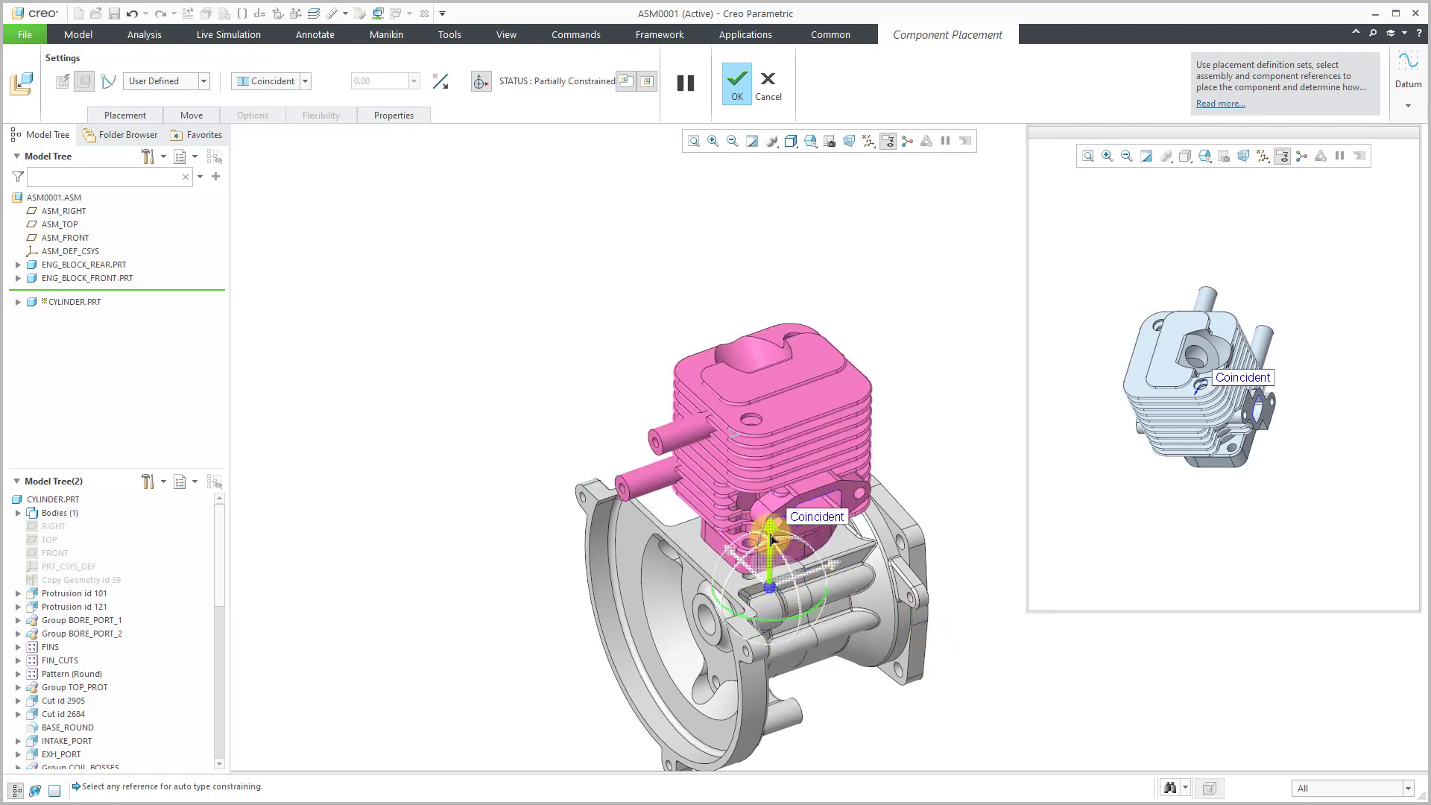
Step: Lift the cylinder off the block and constrain its opposite bolt hole as Oriented to the hole in the front block's top face
{"action": "left_click_drag", "start_coordinate": [776, 553], "coordinate": [781, 448]}
{"action": "middle_click_drag", "start_coordinate": [781, 448], "coordinate": [491, 401]}
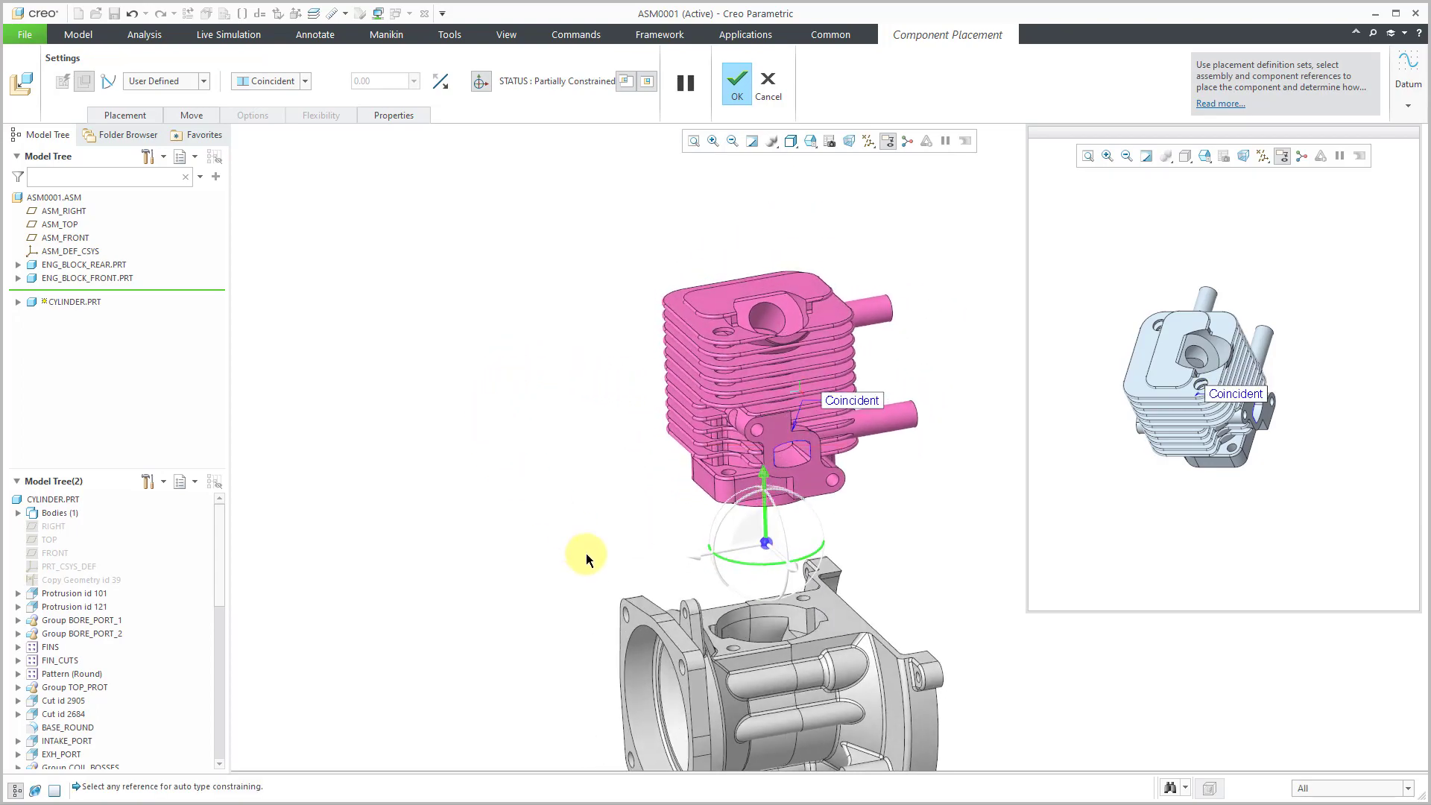
{"action": "left_click", "coordinate": [729, 474]}
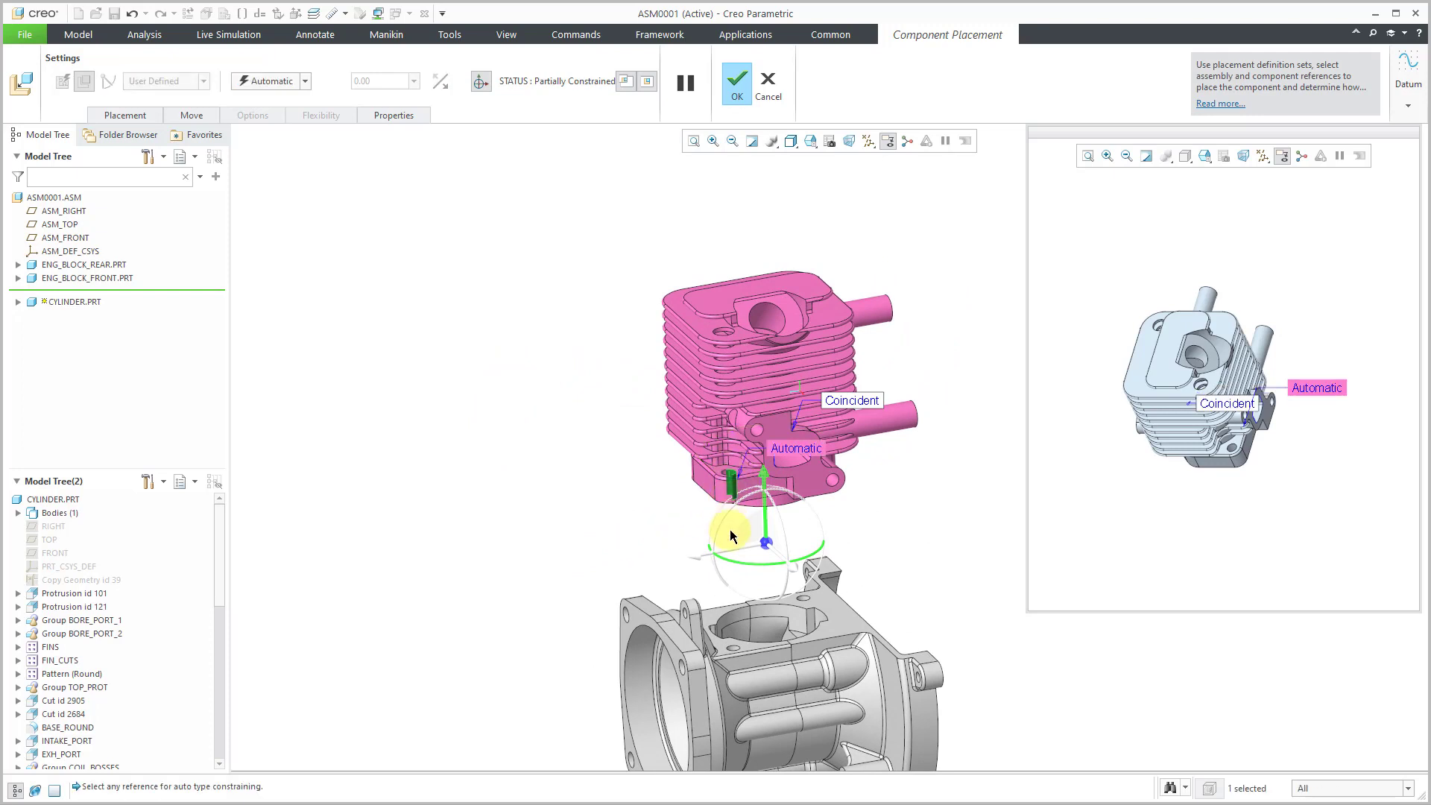
{"action": "left_click", "coordinate": [736, 647]}
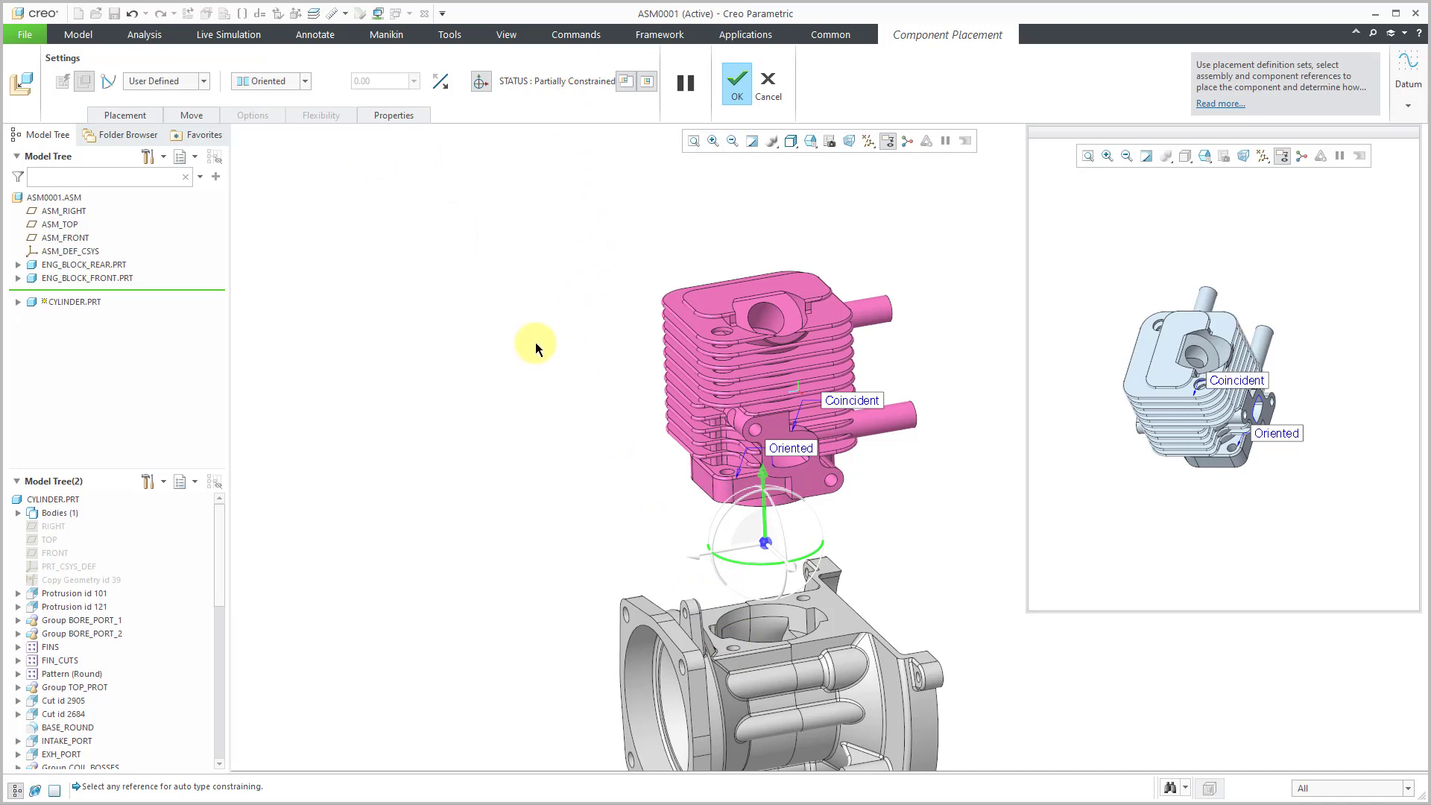
Step: Make the cylinder's underside mounting face coincident with the top face of the rear block
{"action": "left_click", "coordinate": [823, 613]}
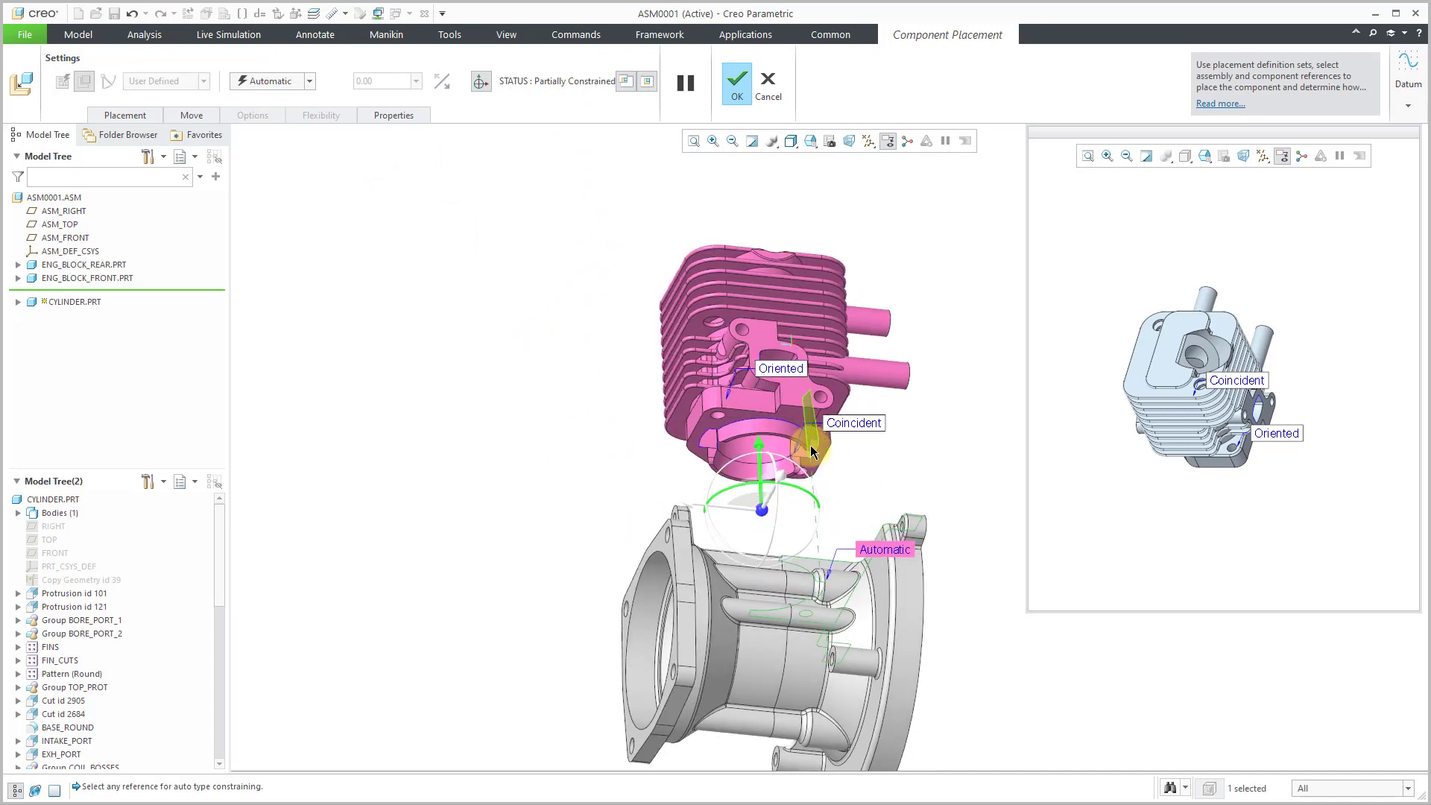
{"action": "left_click", "coordinate": [802, 421]}
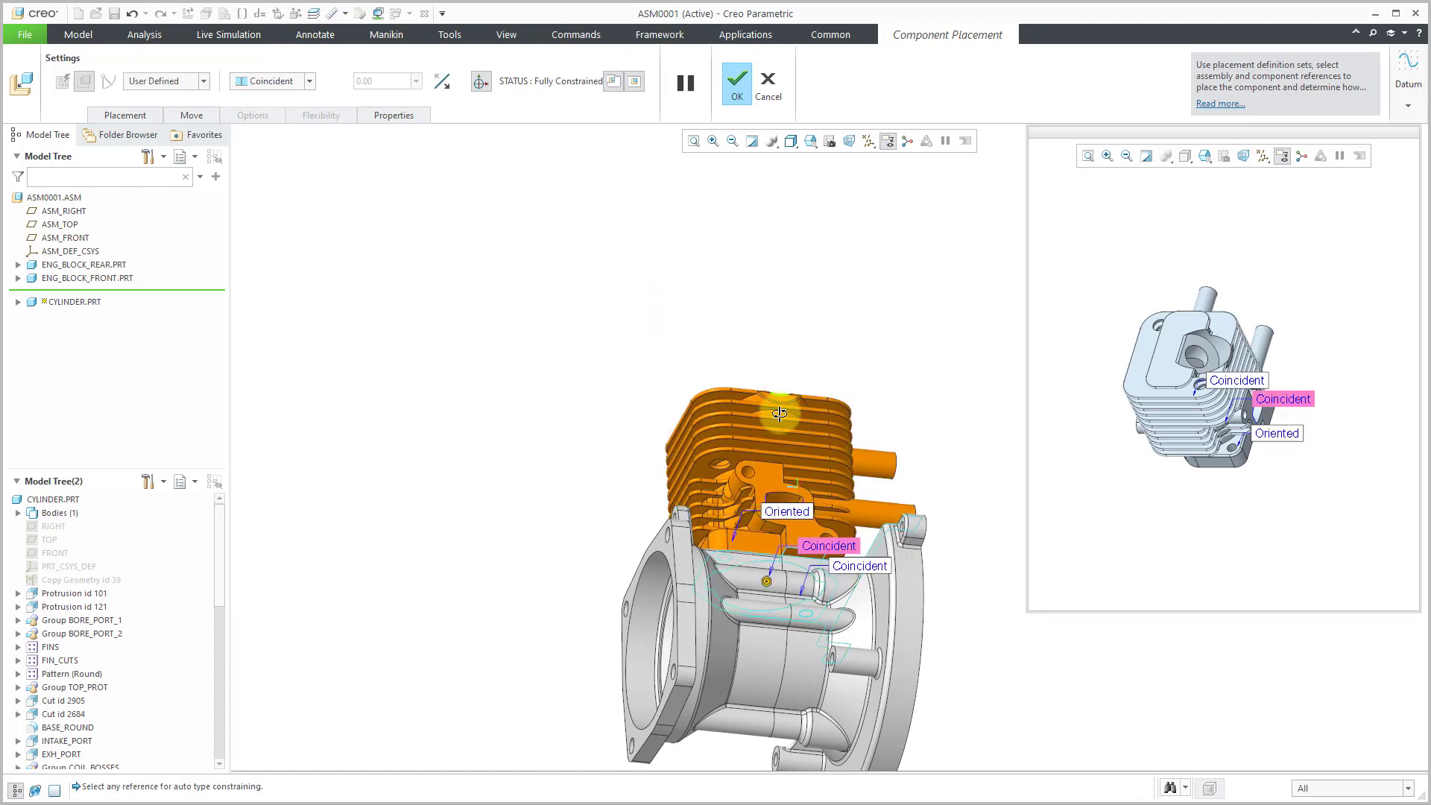
{"action": "middle_click_drag", "start_coordinate": [829, 446], "coordinate": [804, 483]}
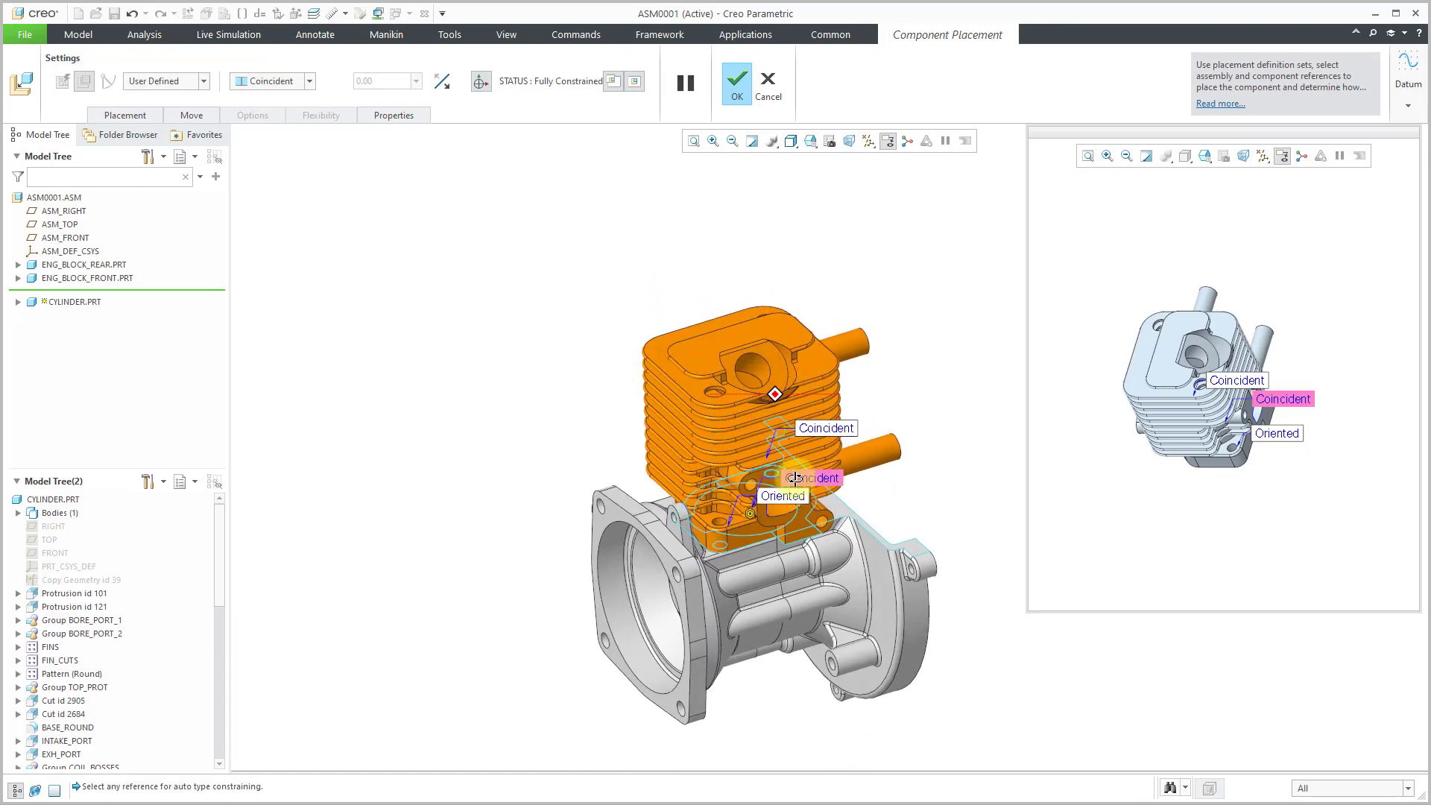
Step: Try a Distance constraint of about 64.20 between the cylinder and block faces, and set it back to Coincident
{"action": "left_click", "coordinate": [310, 82]}
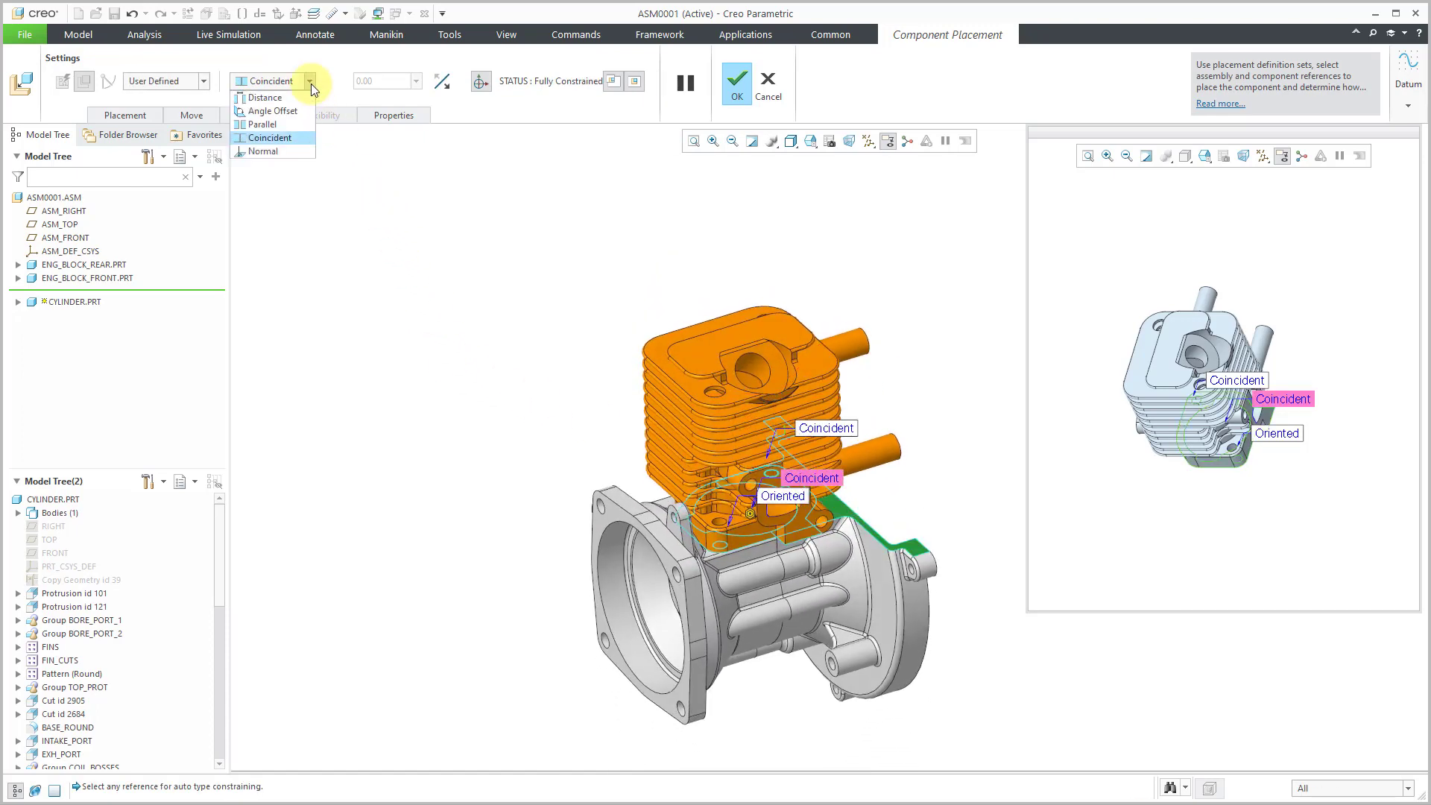
{"action": "left_click", "coordinate": [258, 98]}
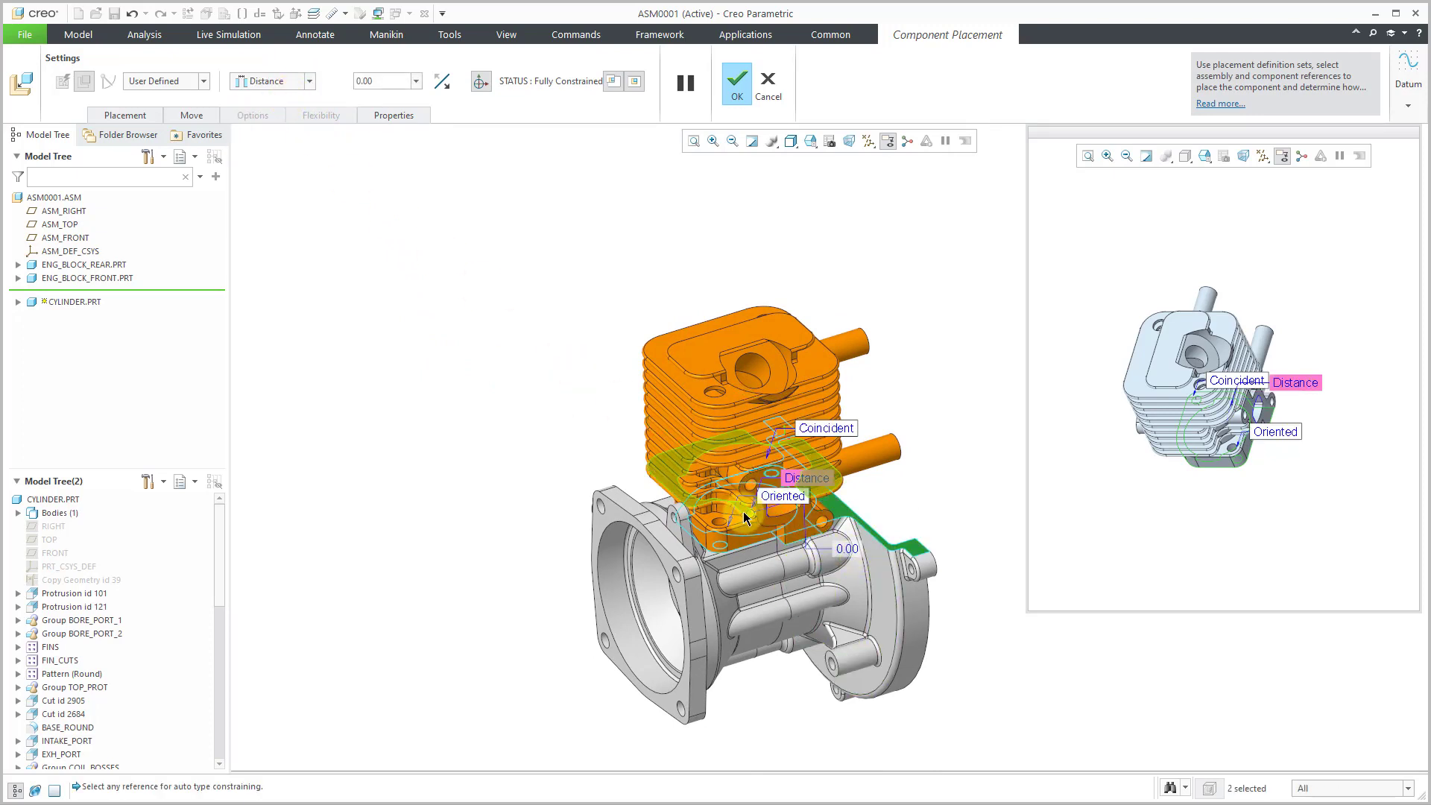
{"action": "left_click_drag", "start_coordinate": [751, 520], "coordinate": [884, 431]}
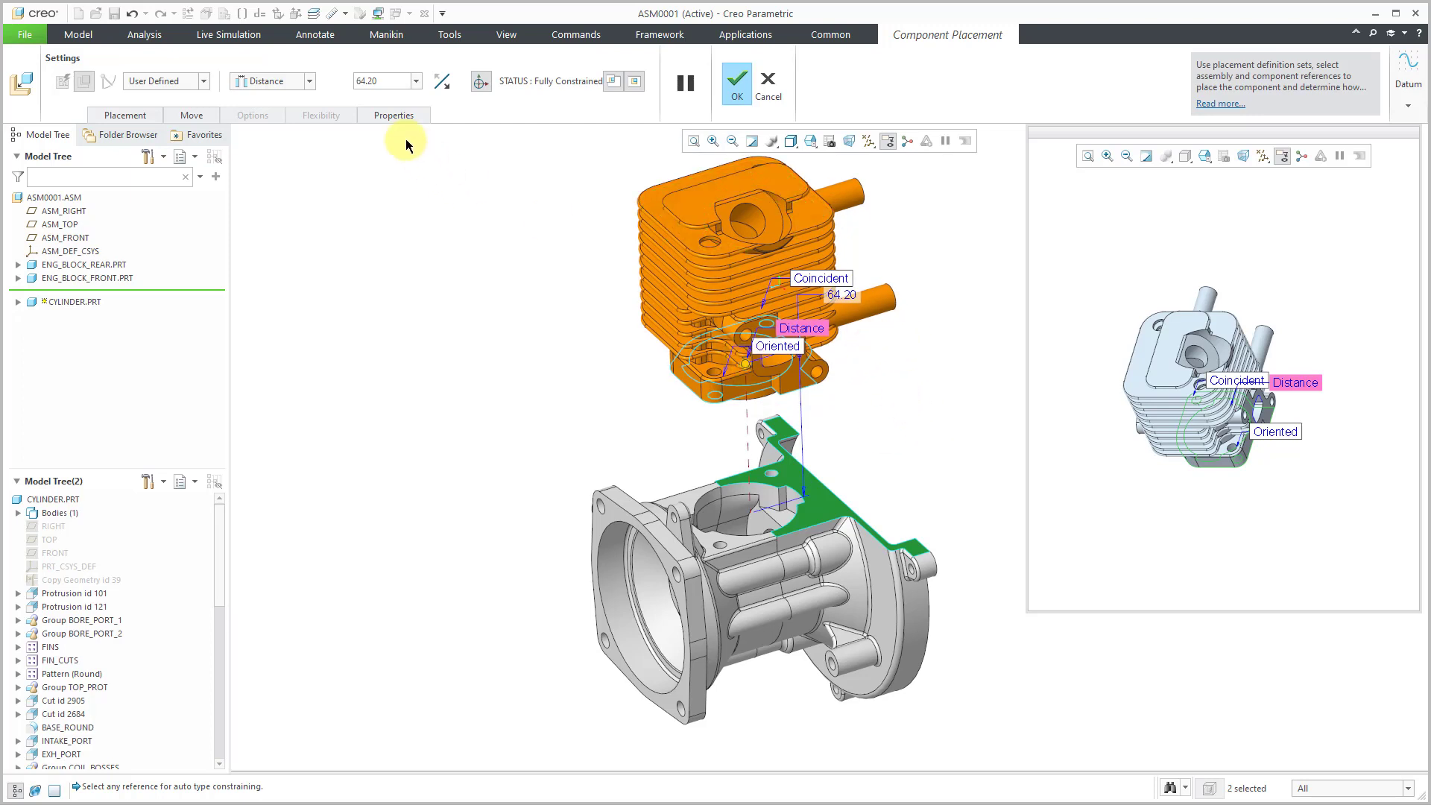
{"action": "left_click", "coordinate": [307, 82]}
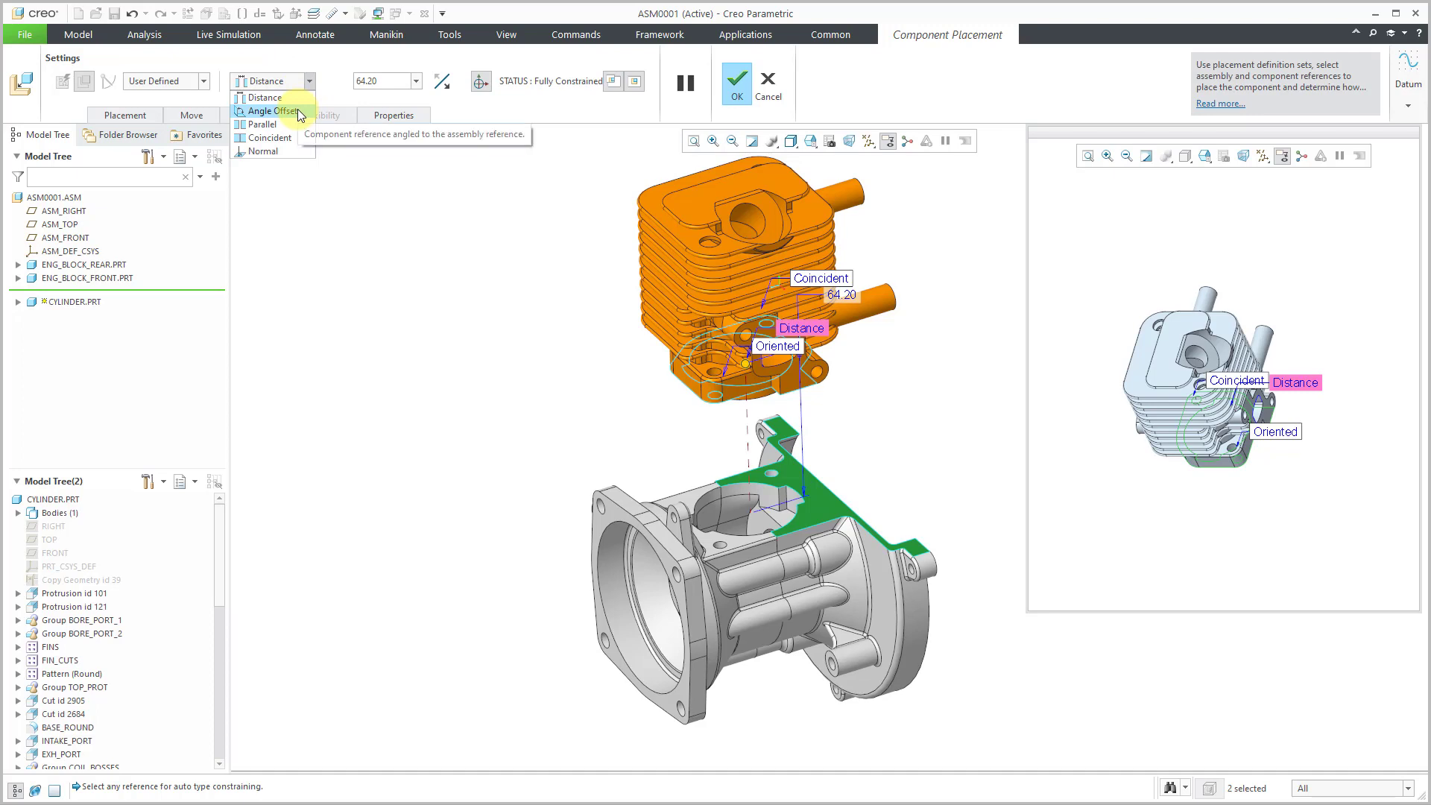
{"action": "left_click", "coordinate": [289, 138]}
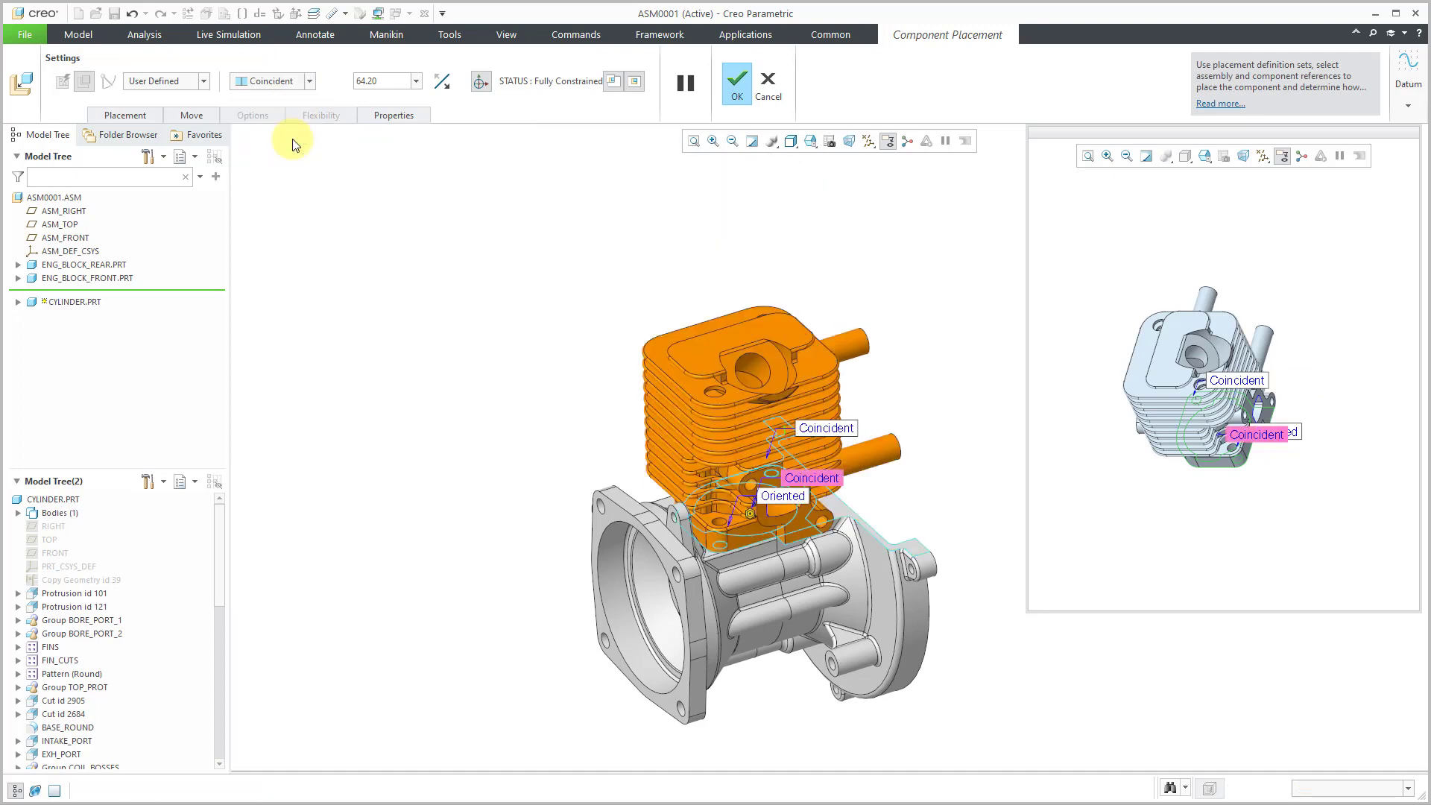
Step: Accept the cylinder's placement and bring the whole engine assembly into view
{"action": "middle_click", "coordinate": [481, 319]}
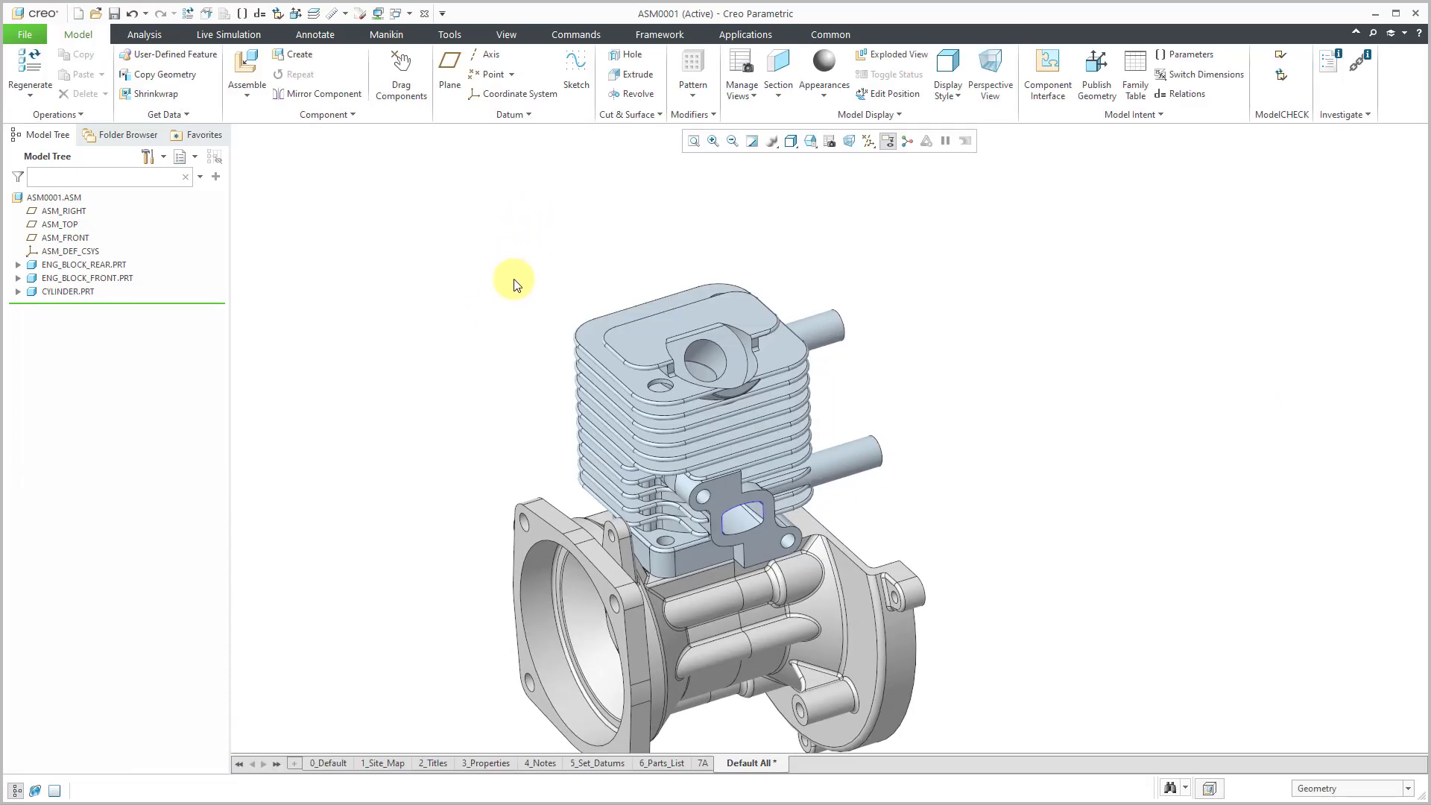
{"action": "middle_click_drag", "start_coordinate": [514, 281], "coordinate": [671, 150], "text": "shift"}
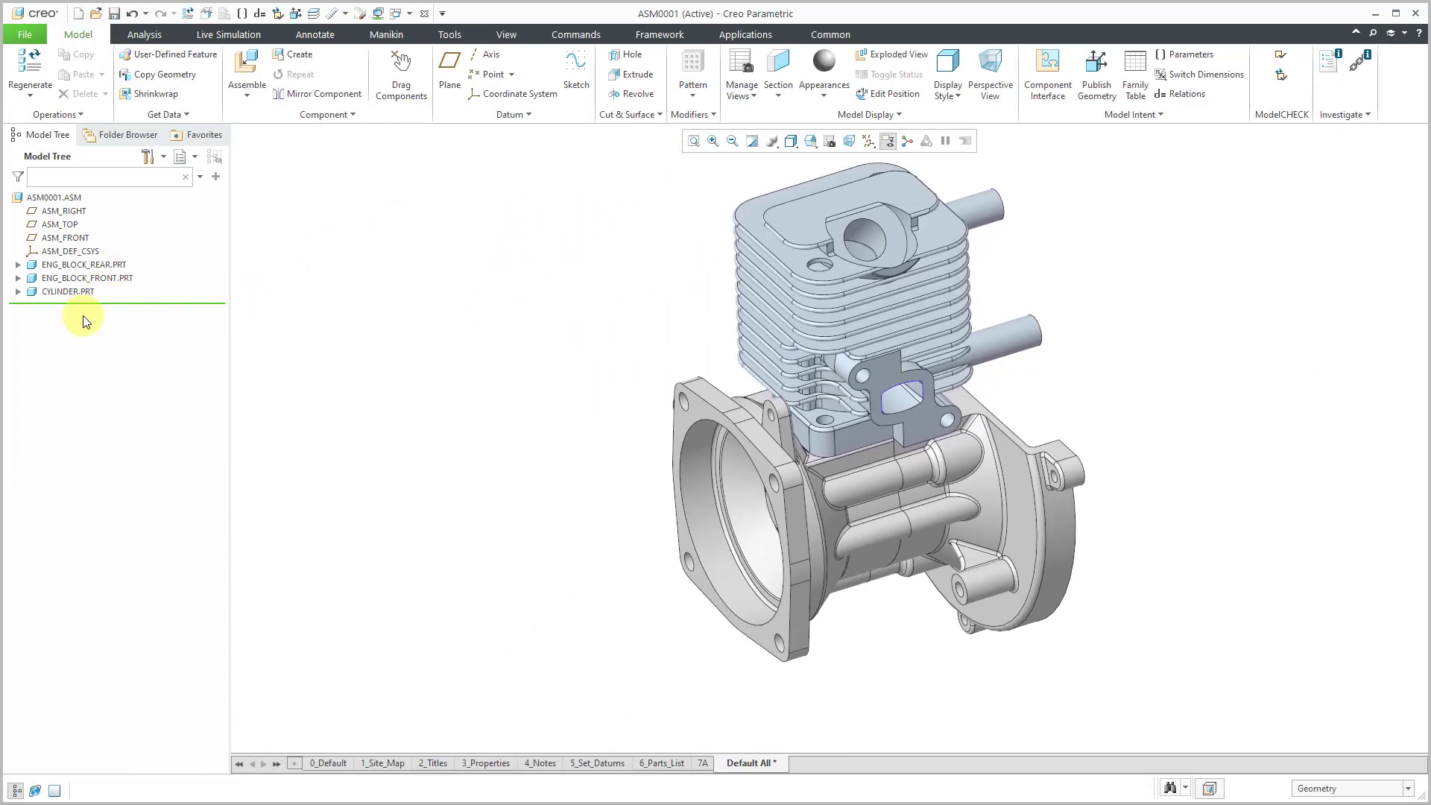